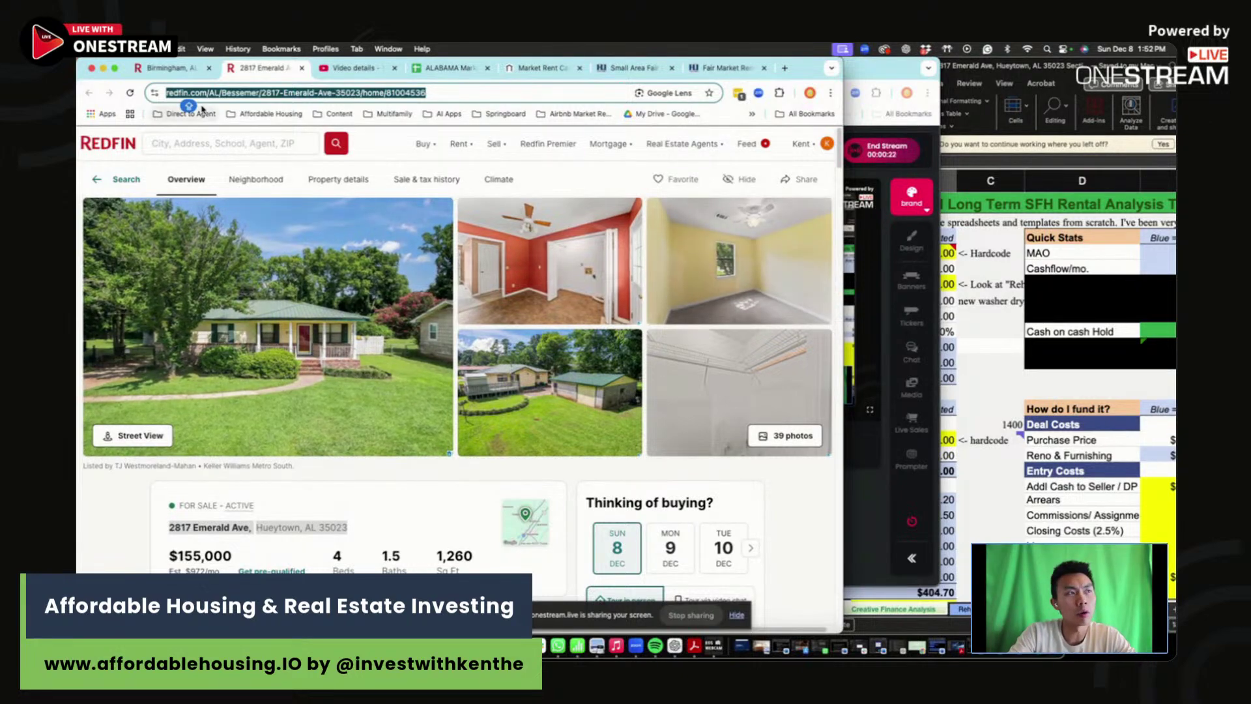
click(167, 68)
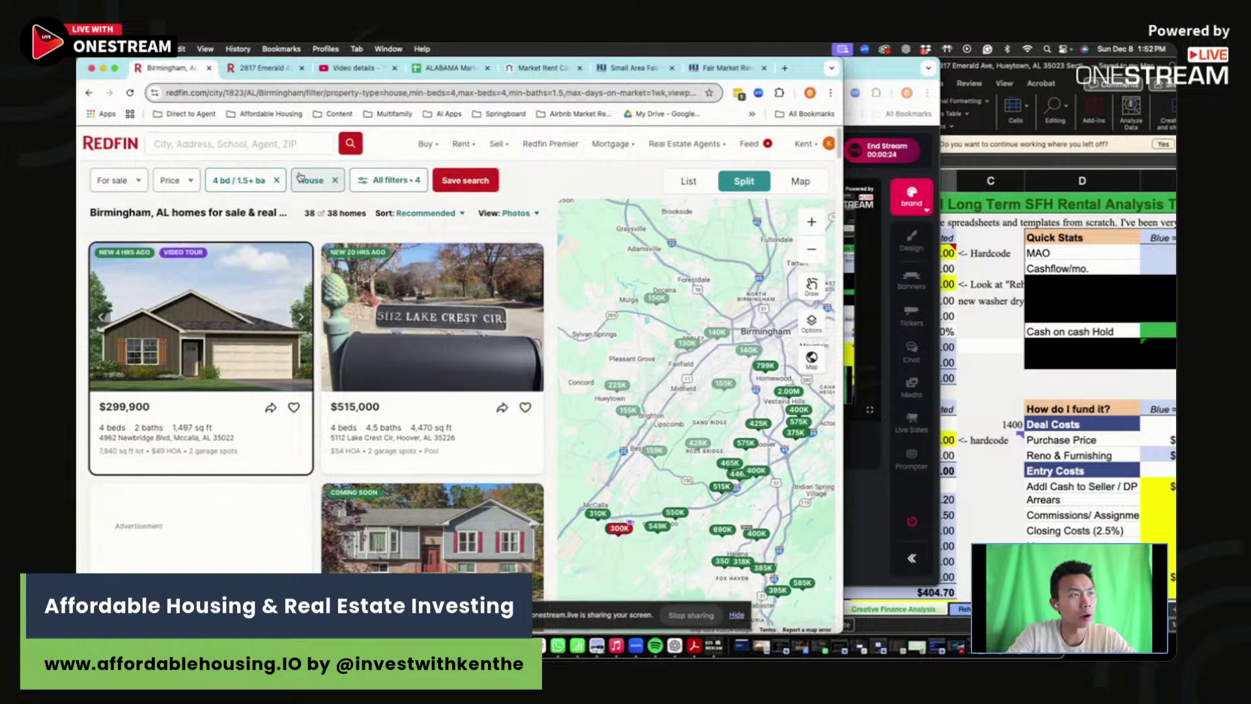
- Confirm the 4-bed, 1.5+-bath filters and pan the map so 36 homes are listed
click(246, 179)
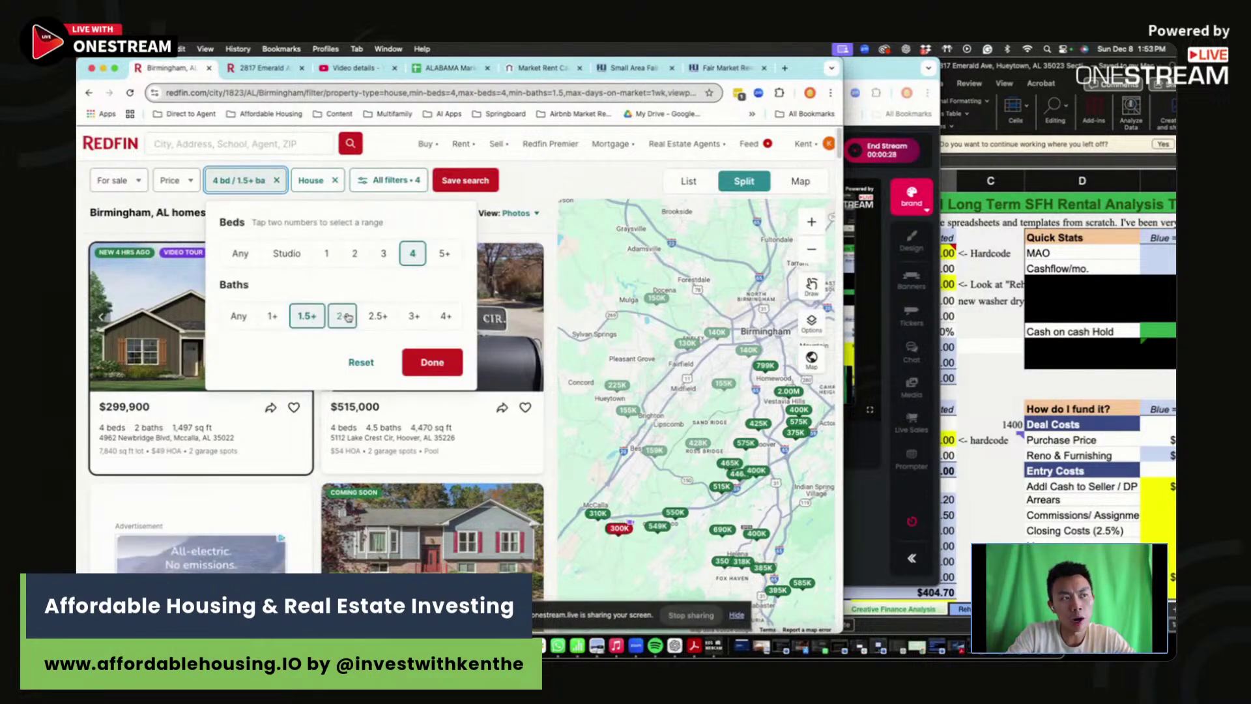
click(441, 363)
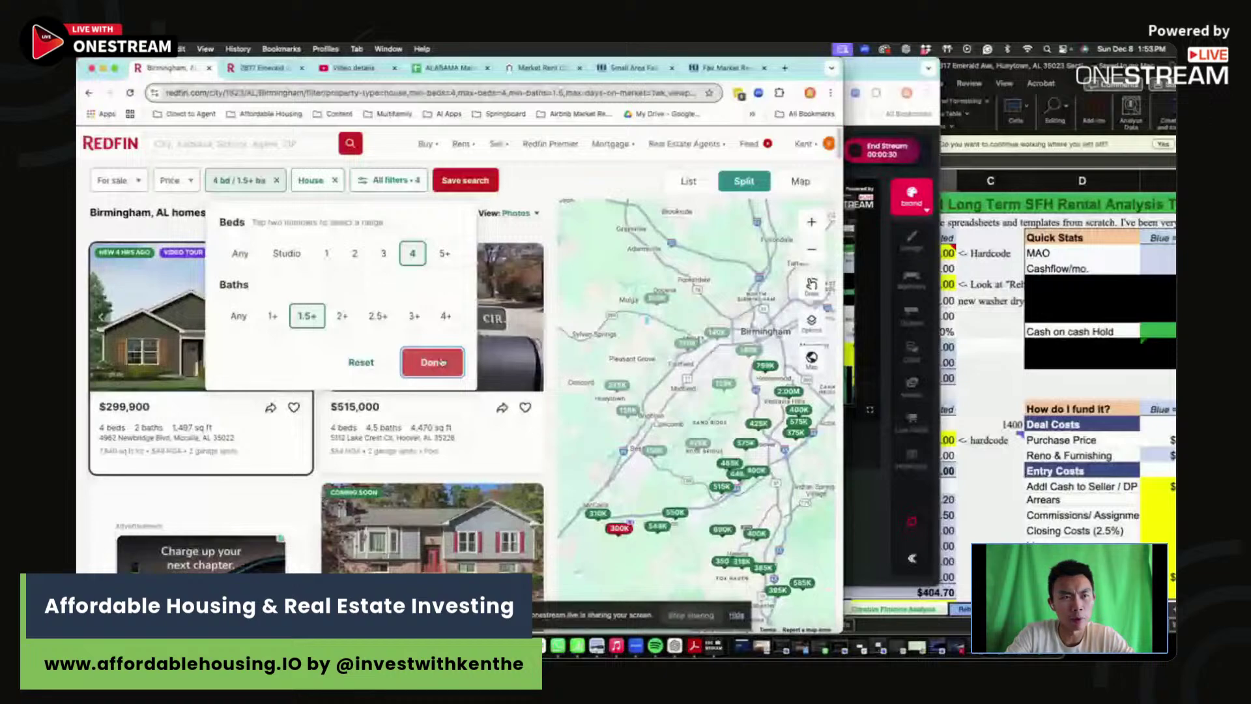
click(440, 362)
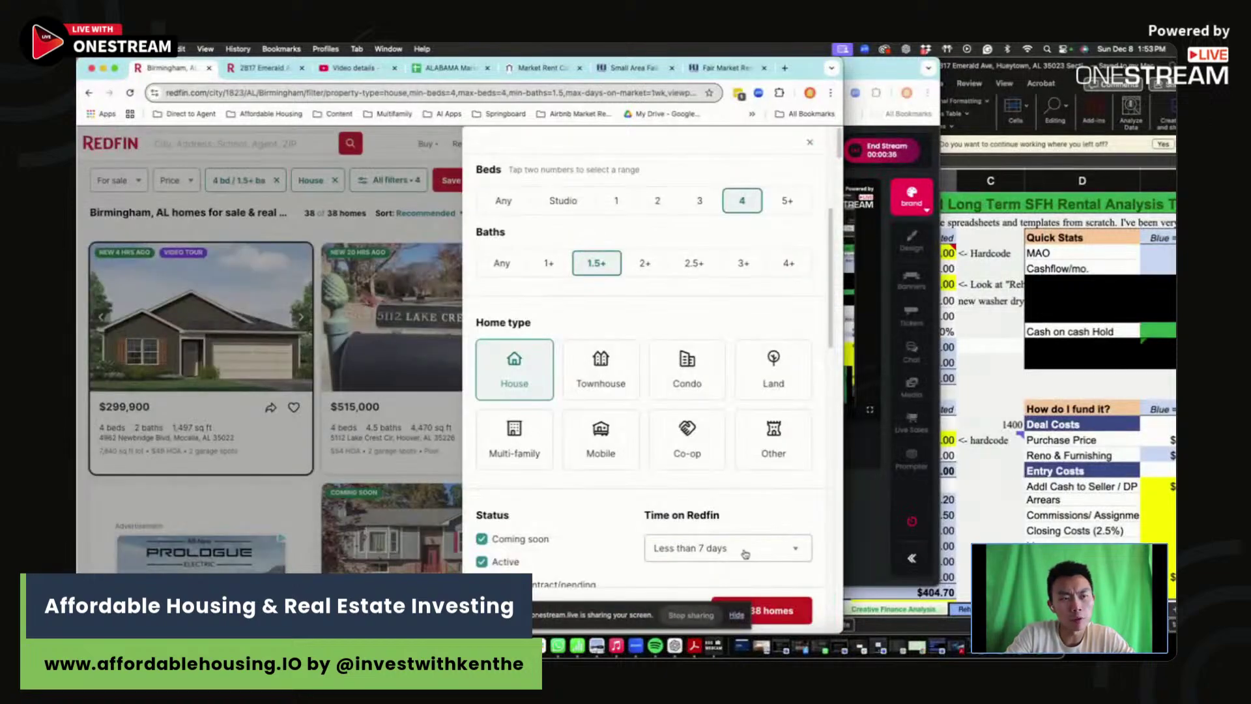
scroll(690, 445, down, 3)
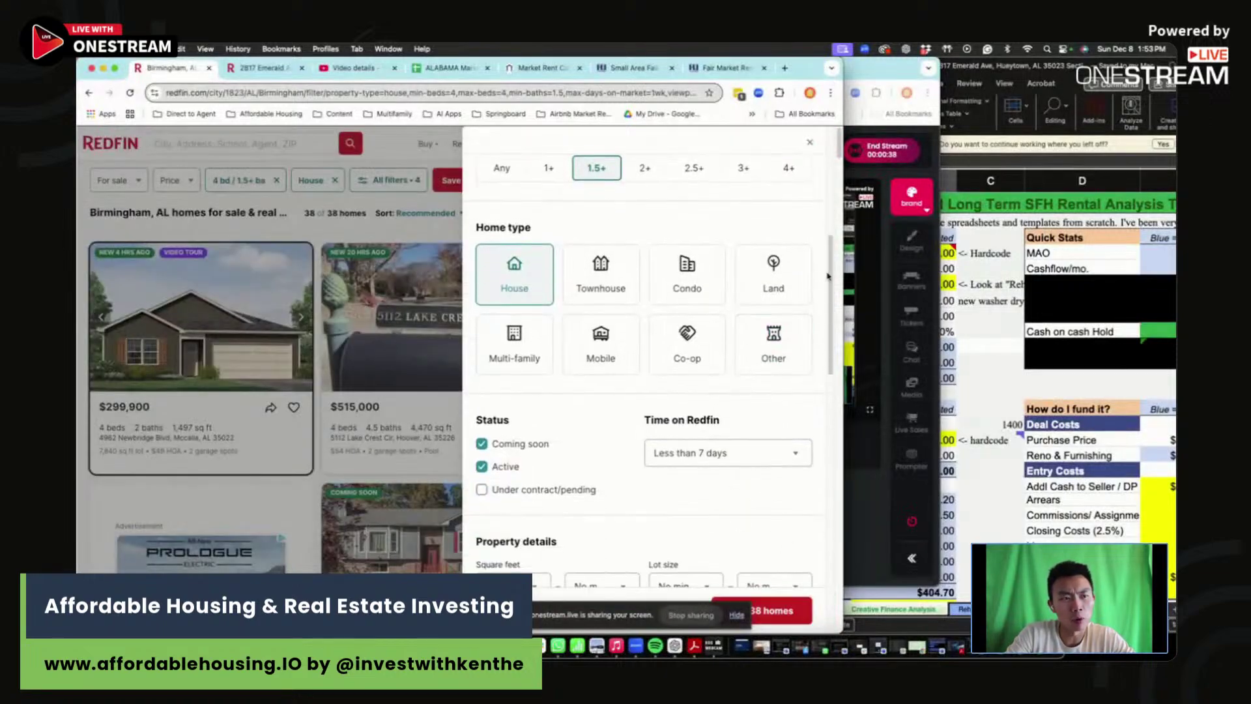
click(810, 143)
drag(733, 371, 760, 387)
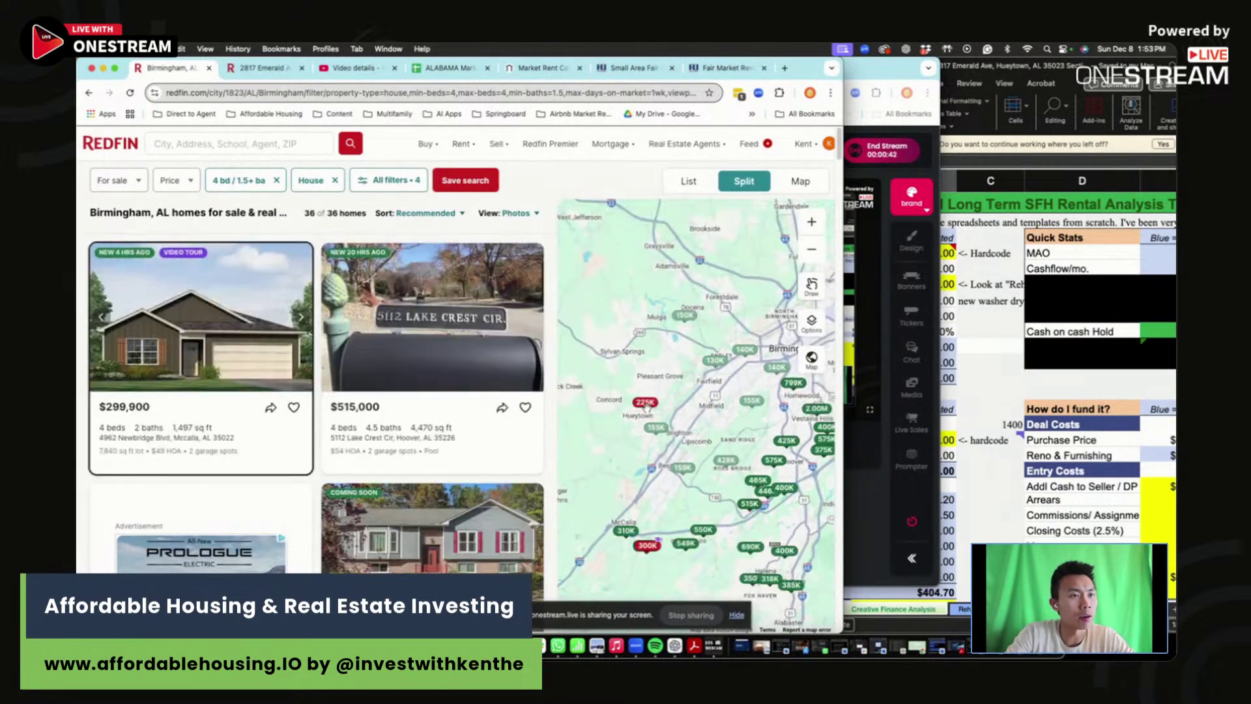
click(246, 68)
drag(351, 527, 248, 528)
drag(366, 529, 280, 528)
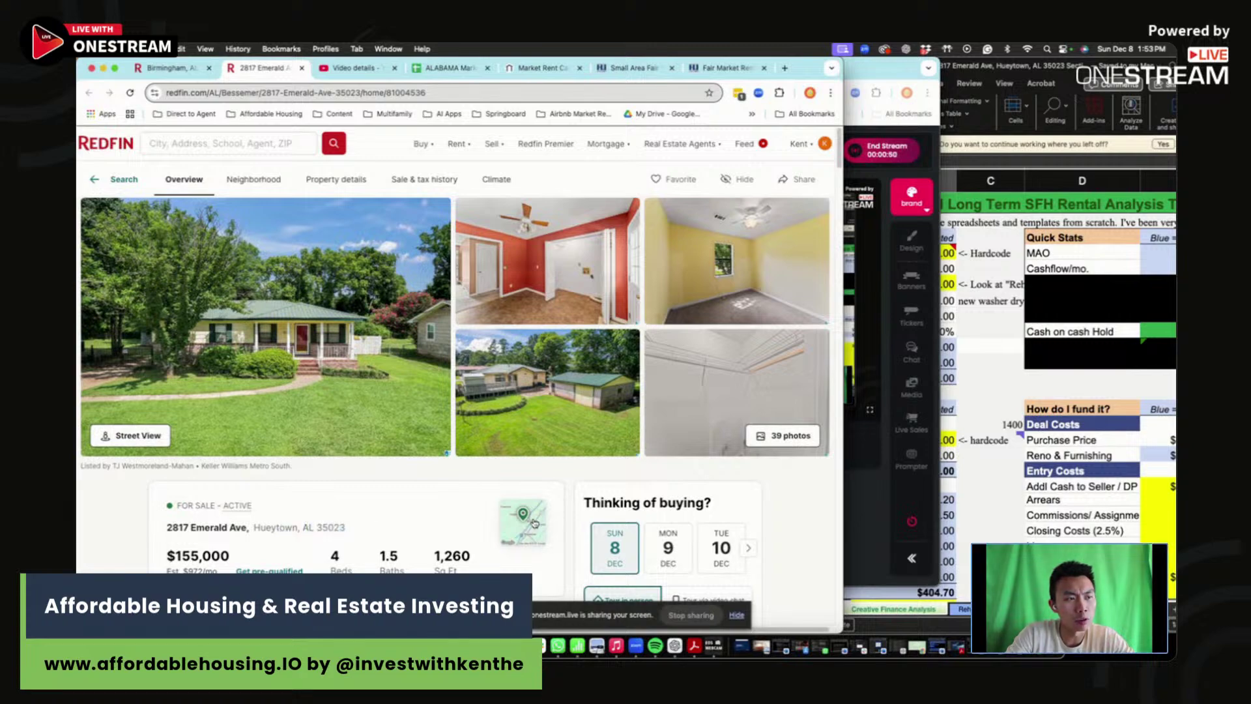
- Inspect the Hueytown house's location on the zoomed map, then close it
click(538, 522)
scroll(600, 406, down, 5)
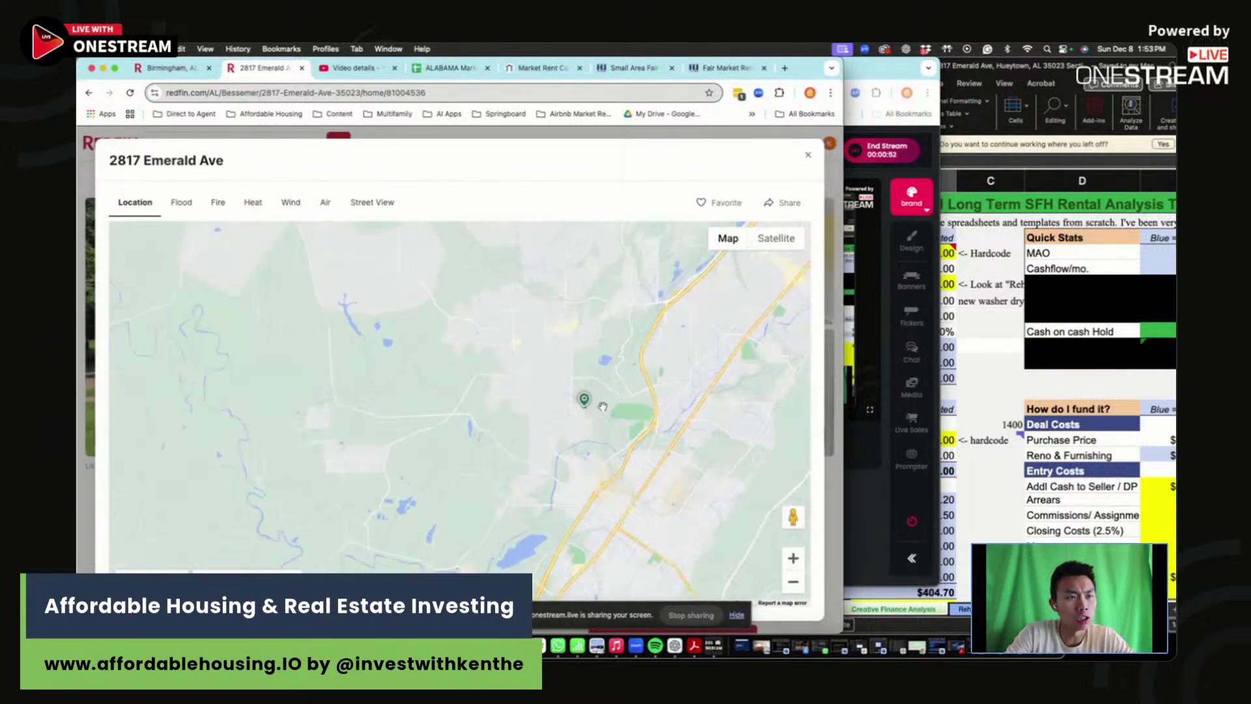
scroll(441, 426, down, 3)
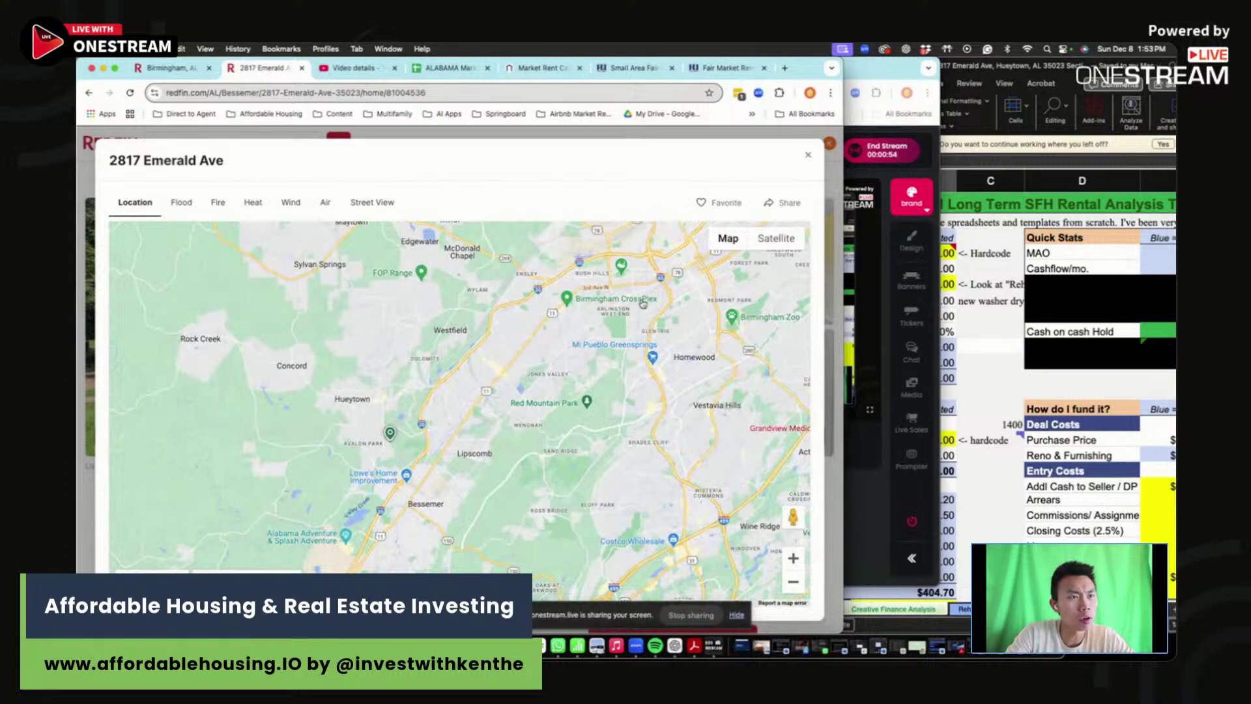
scroll(609, 409, up, 1)
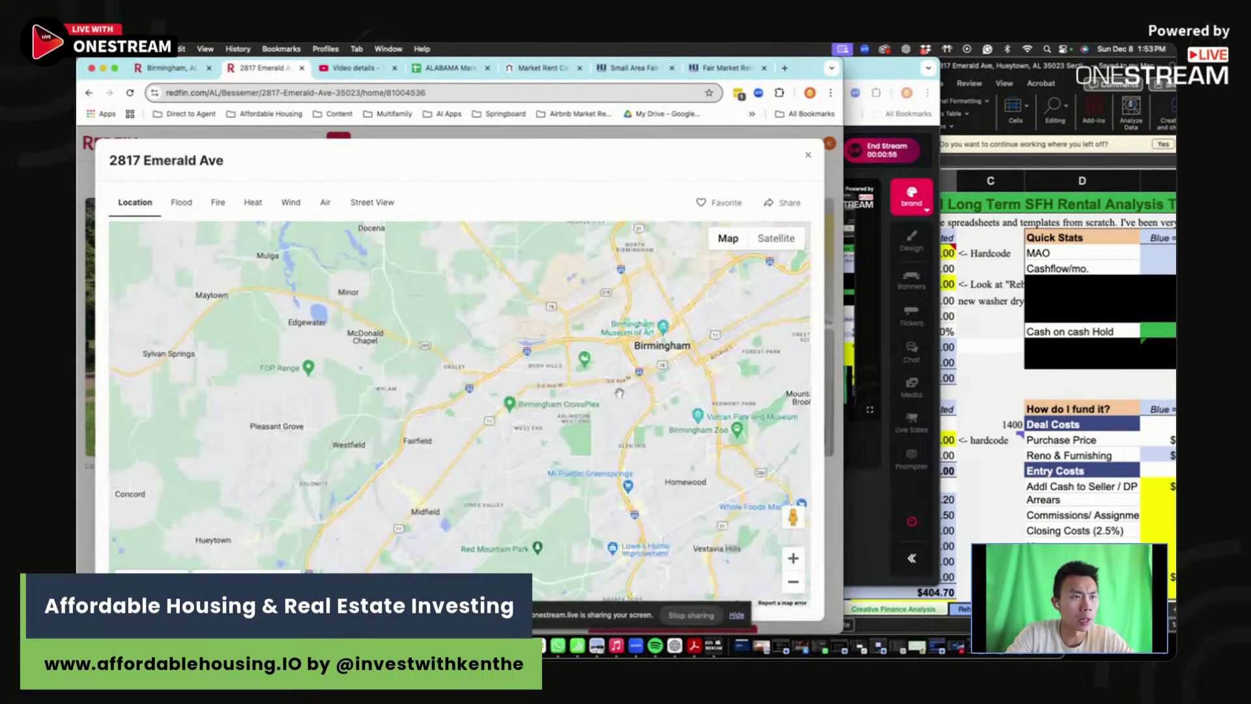
click(808, 155)
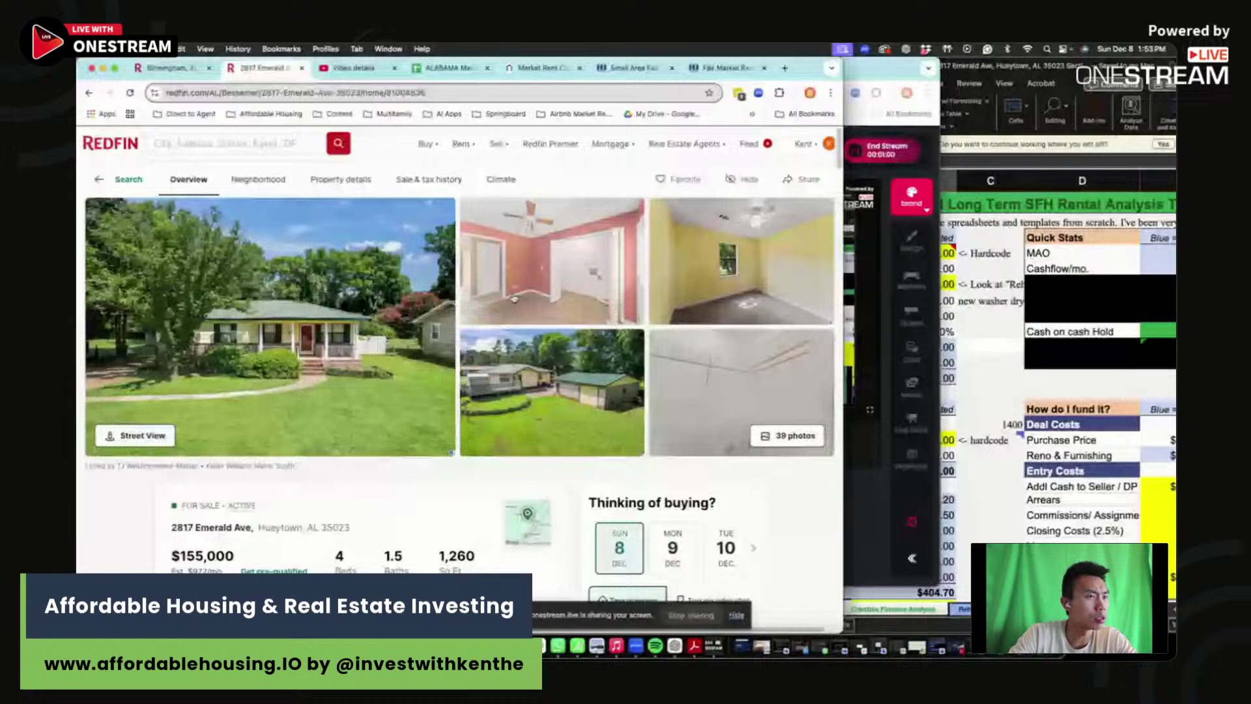
click(527, 518)
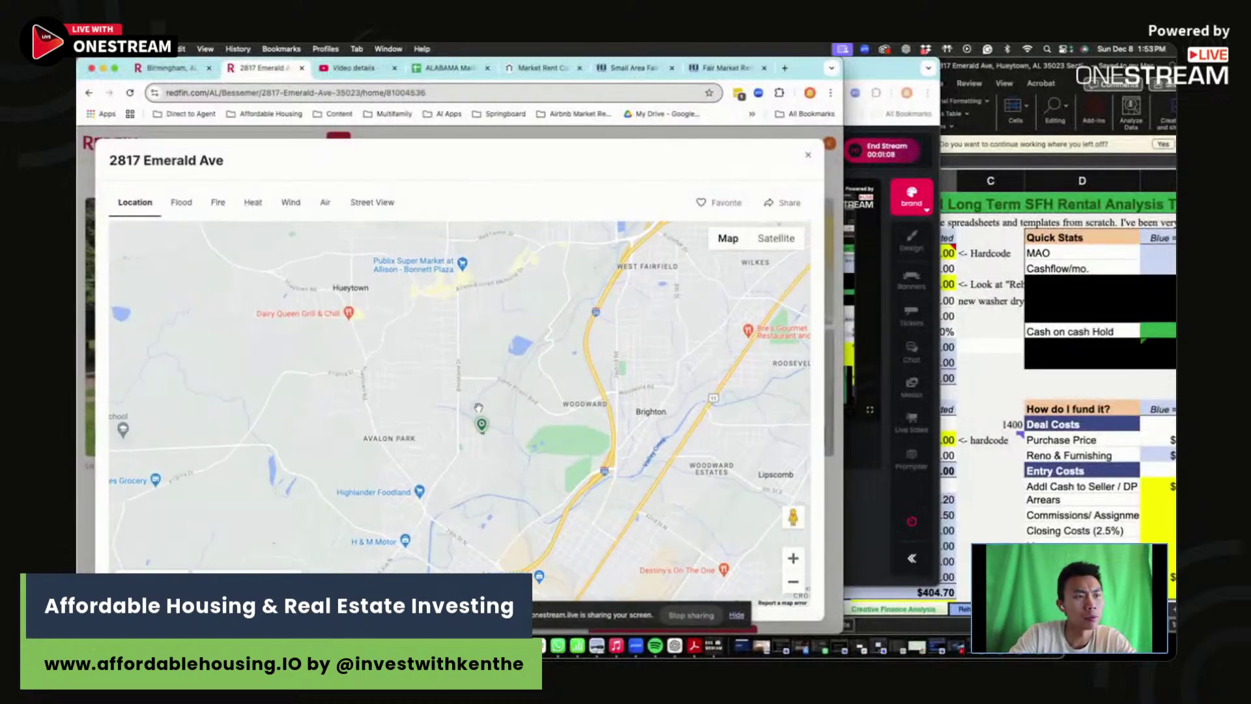
click(807, 156)
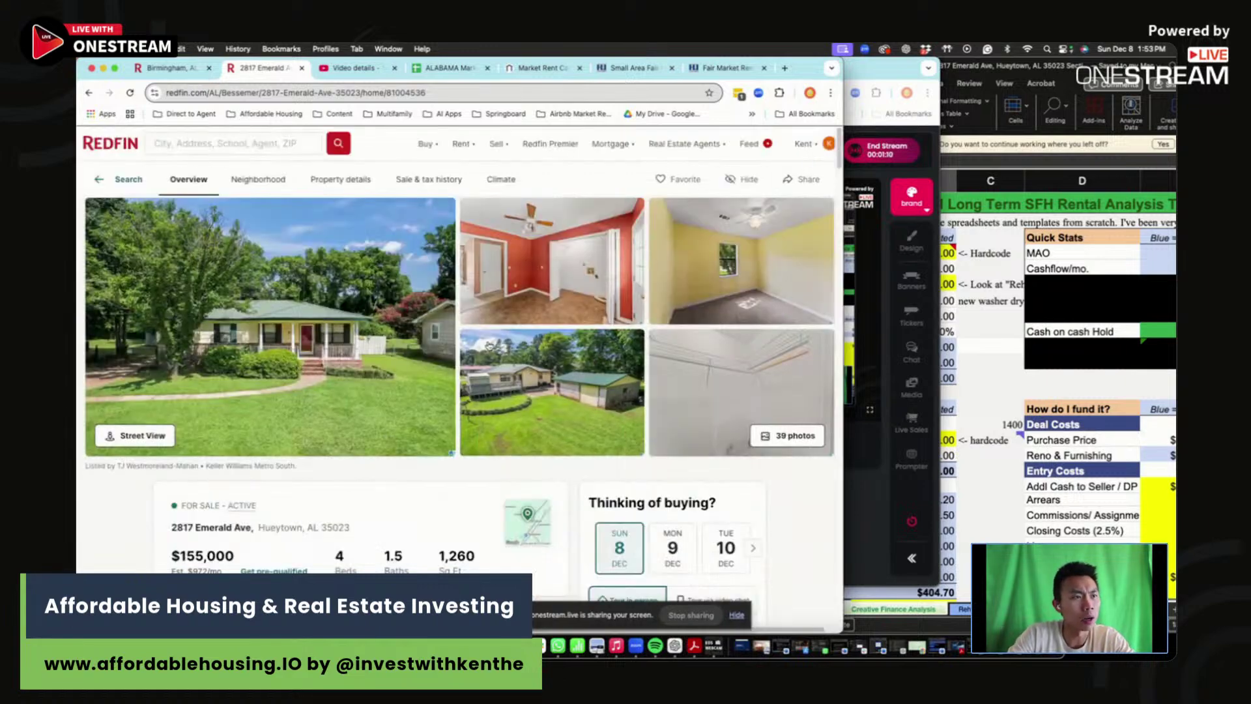
- Scroll the $155,000 listing's details and open its photo gallery
scroll(449, 425, down, 4)
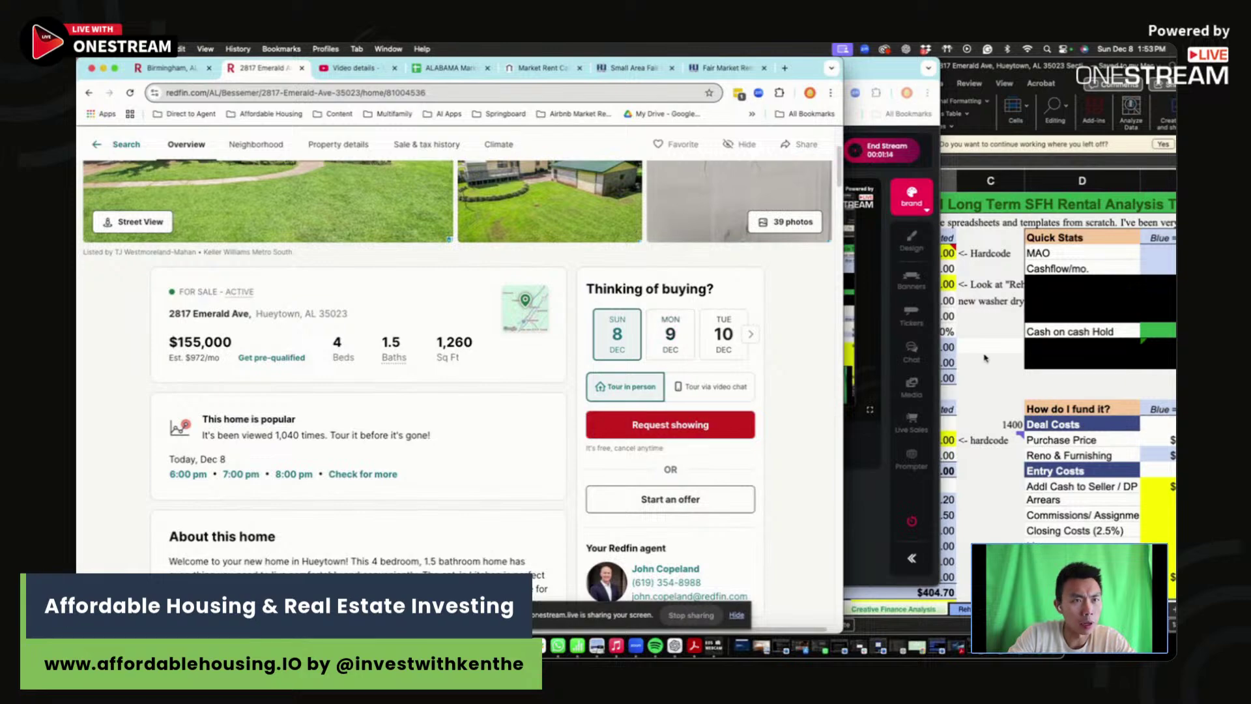
scroll(531, 397, up, 5)
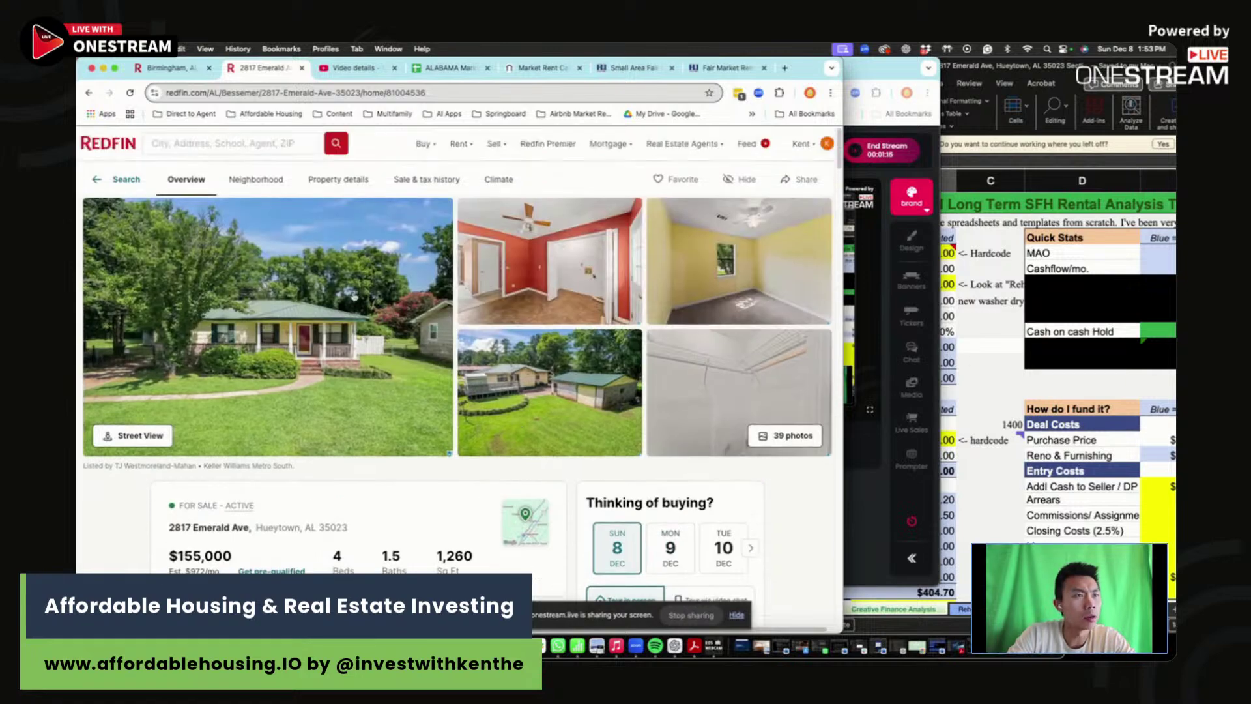
click(583, 370)
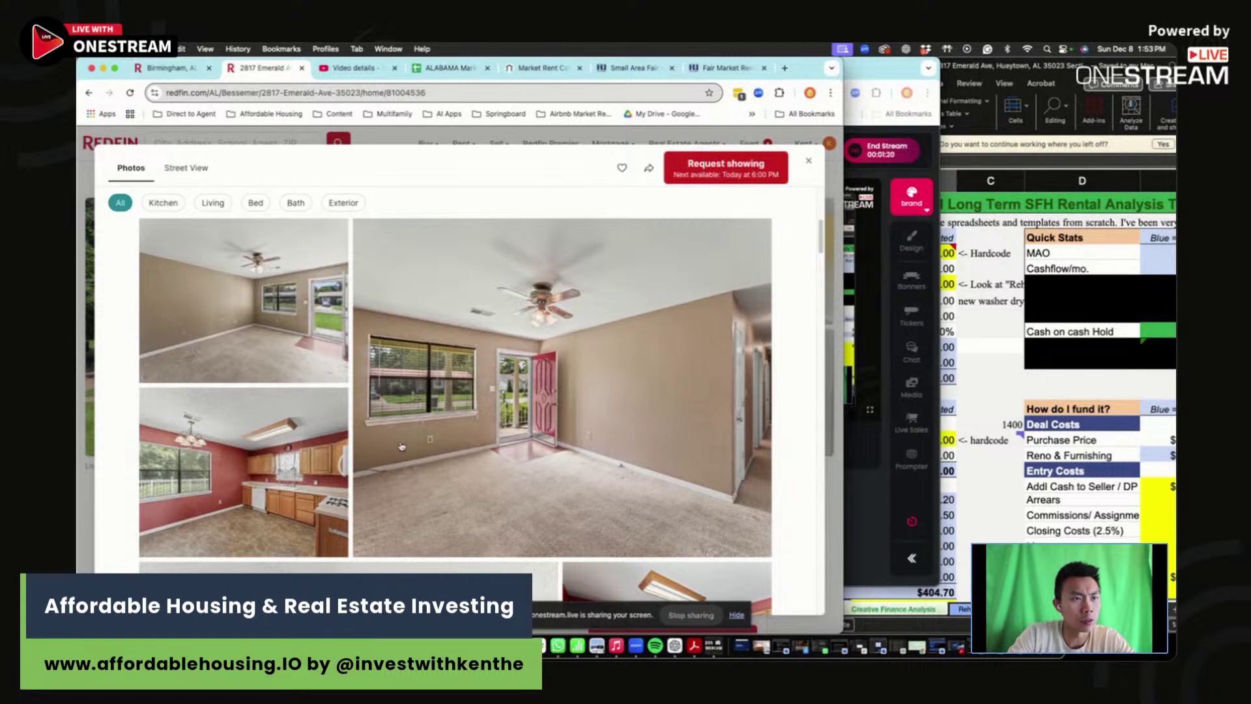
- View the red kitchen photo full size, then browse the photo grid
click(342, 453)
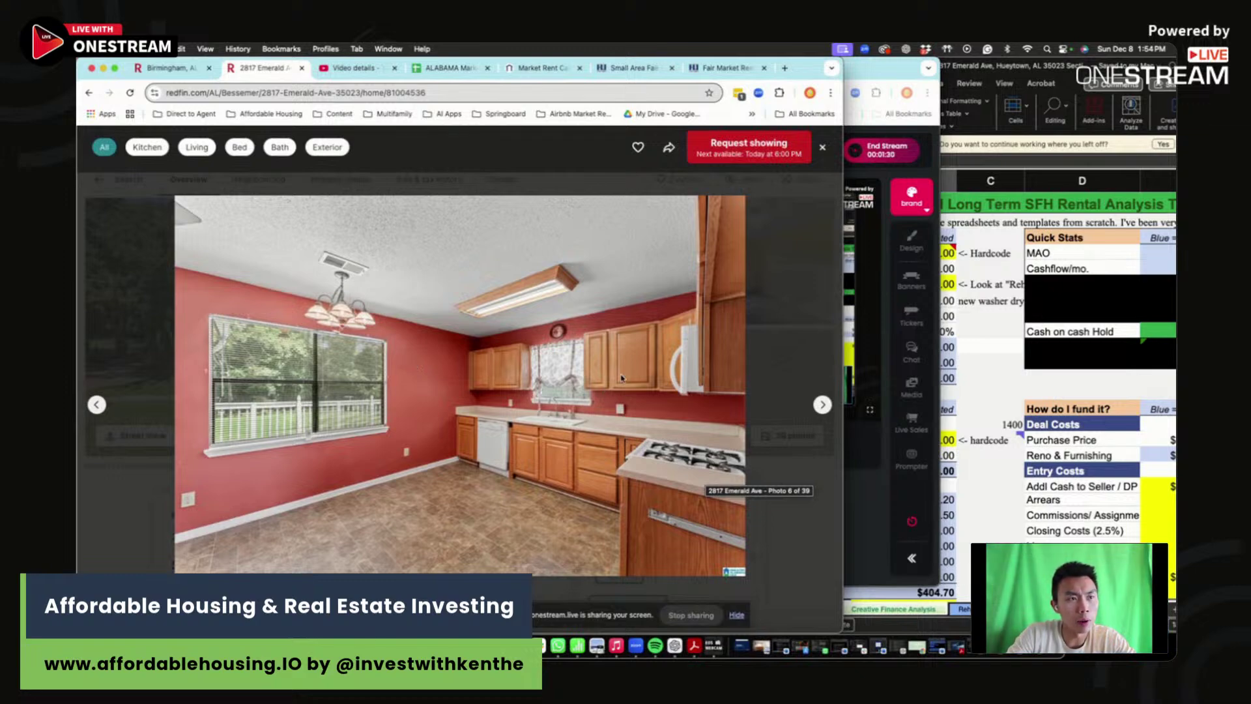
click(823, 147)
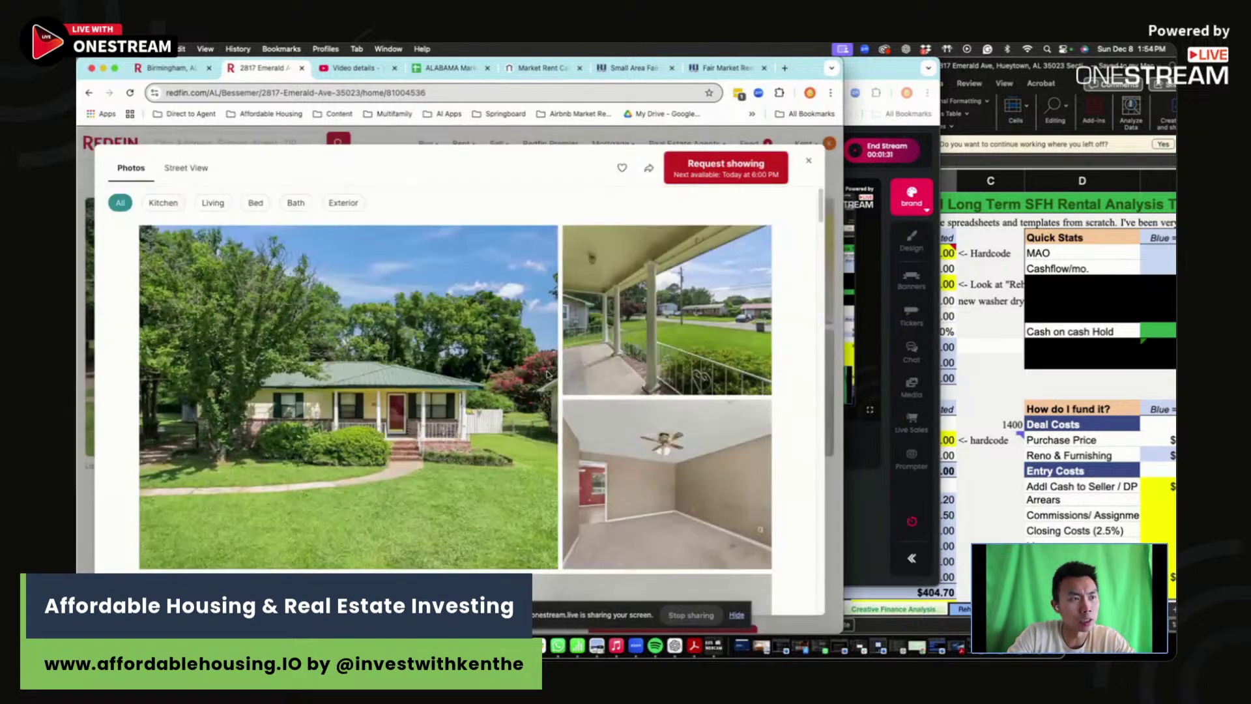
scroll(600, 355, down, 10)
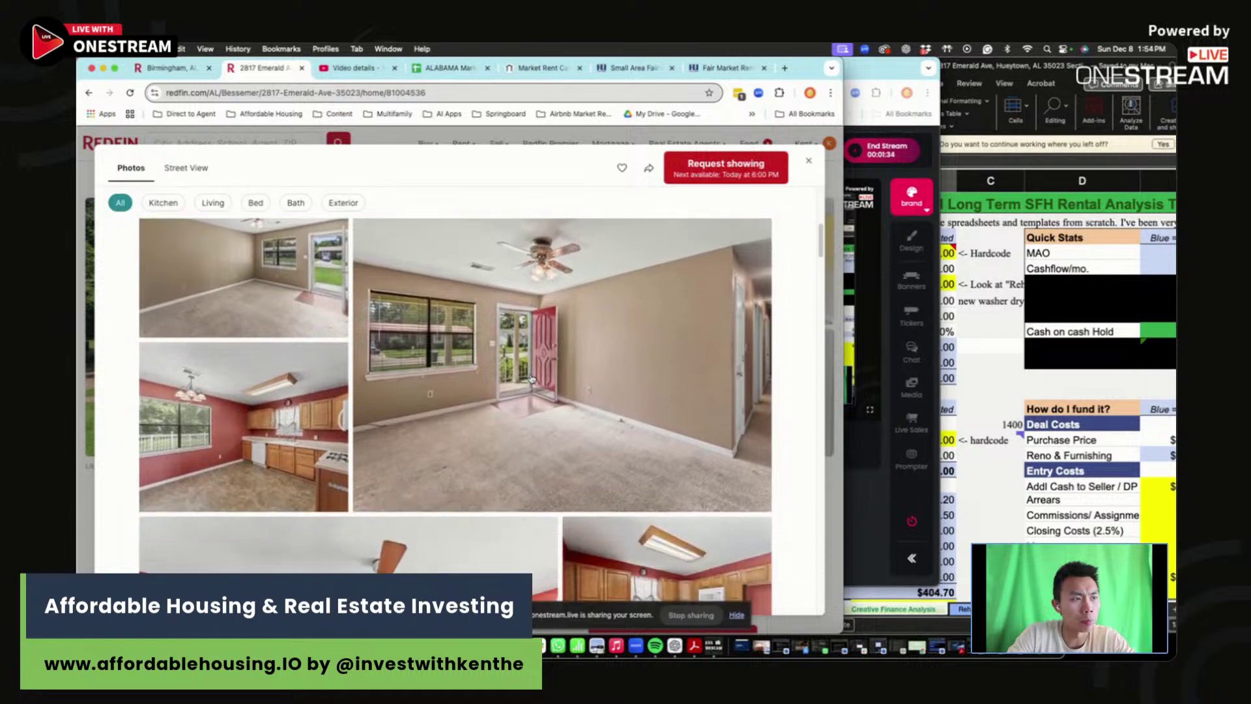
scroll(531, 378, down, 10)
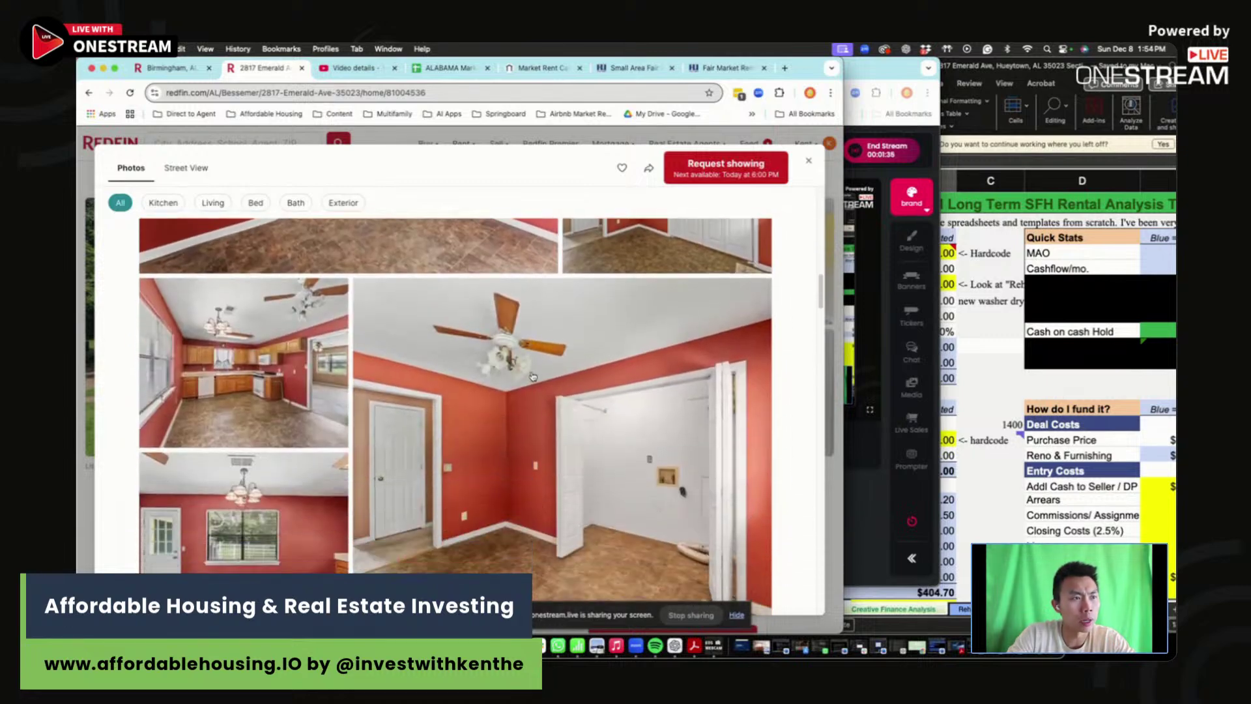
scroll(532, 376, down, 10)
scroll(582, 471, up, 3)
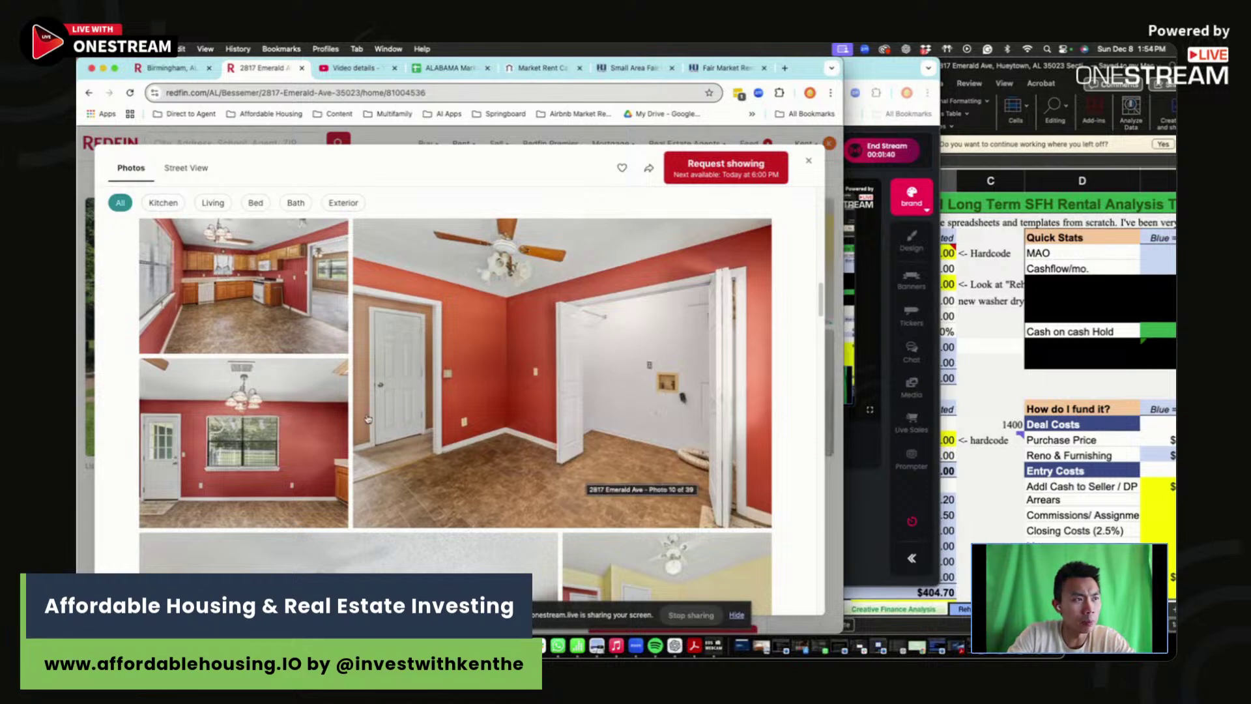
scroll(450, 462, down, 3)
scroll(449, 462, down, 5)
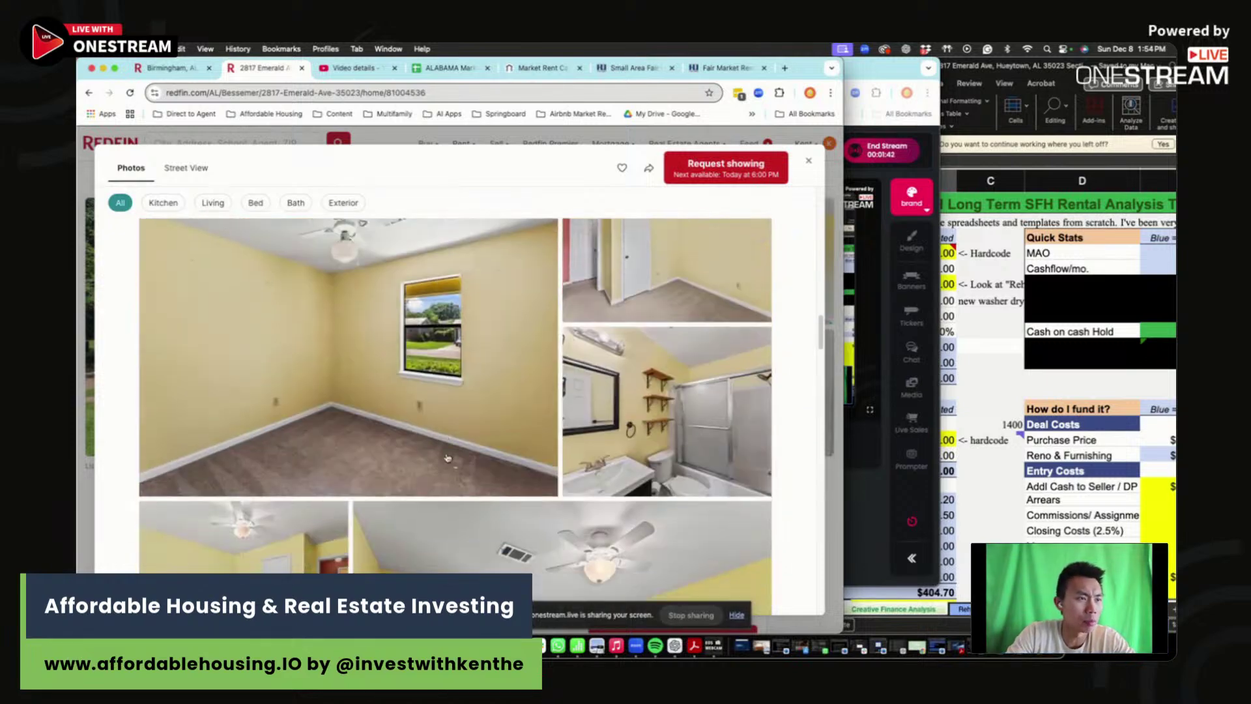
scroll(409, 433, down, 5)
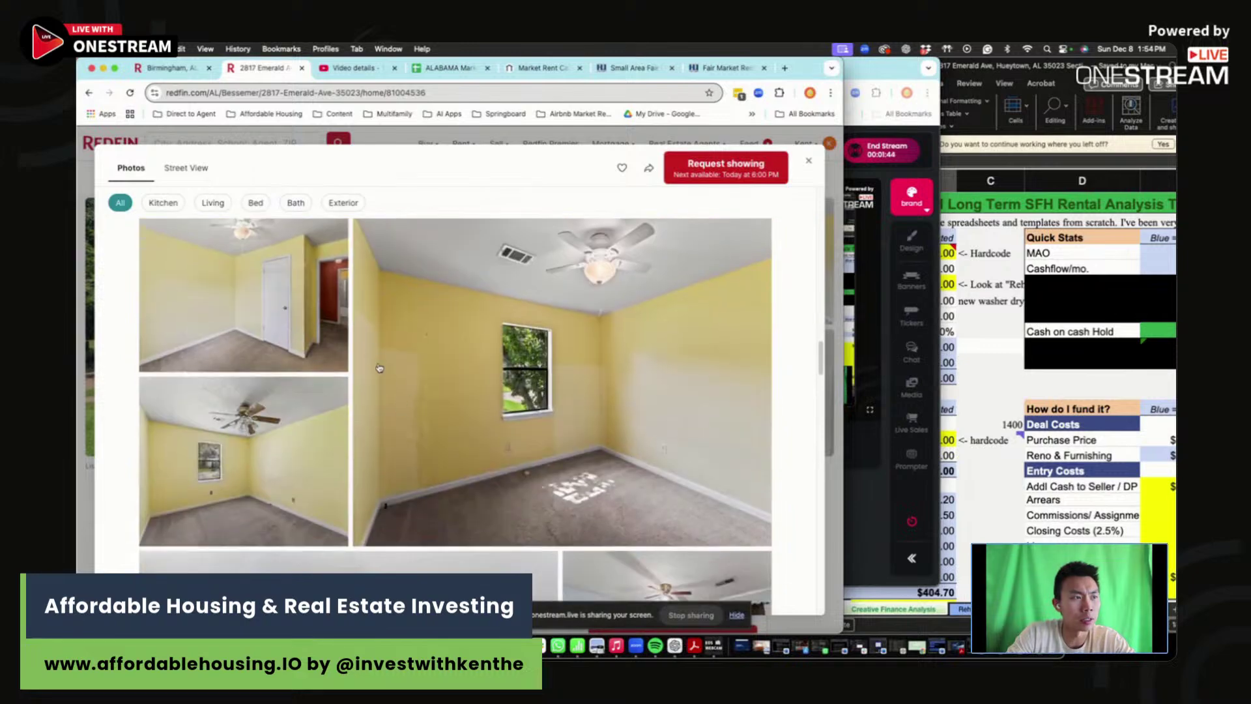
scroll(586, 378, down, 5)
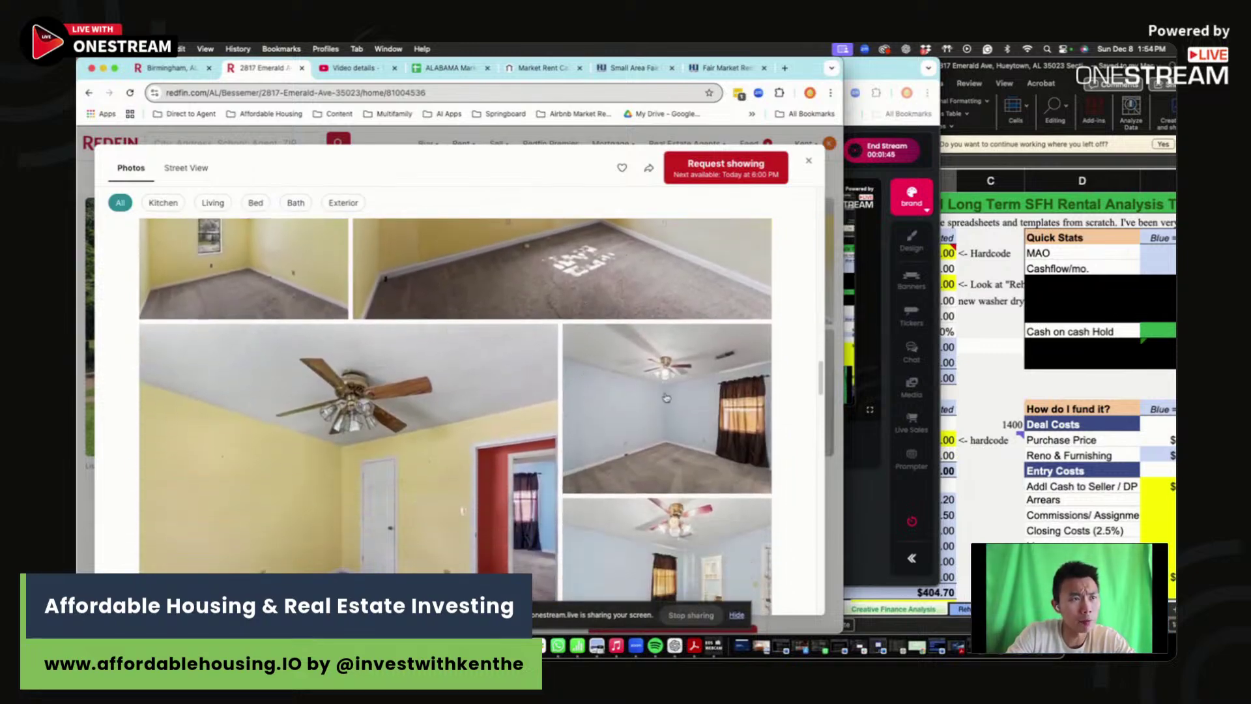
scroll(608, 449, down, 10)
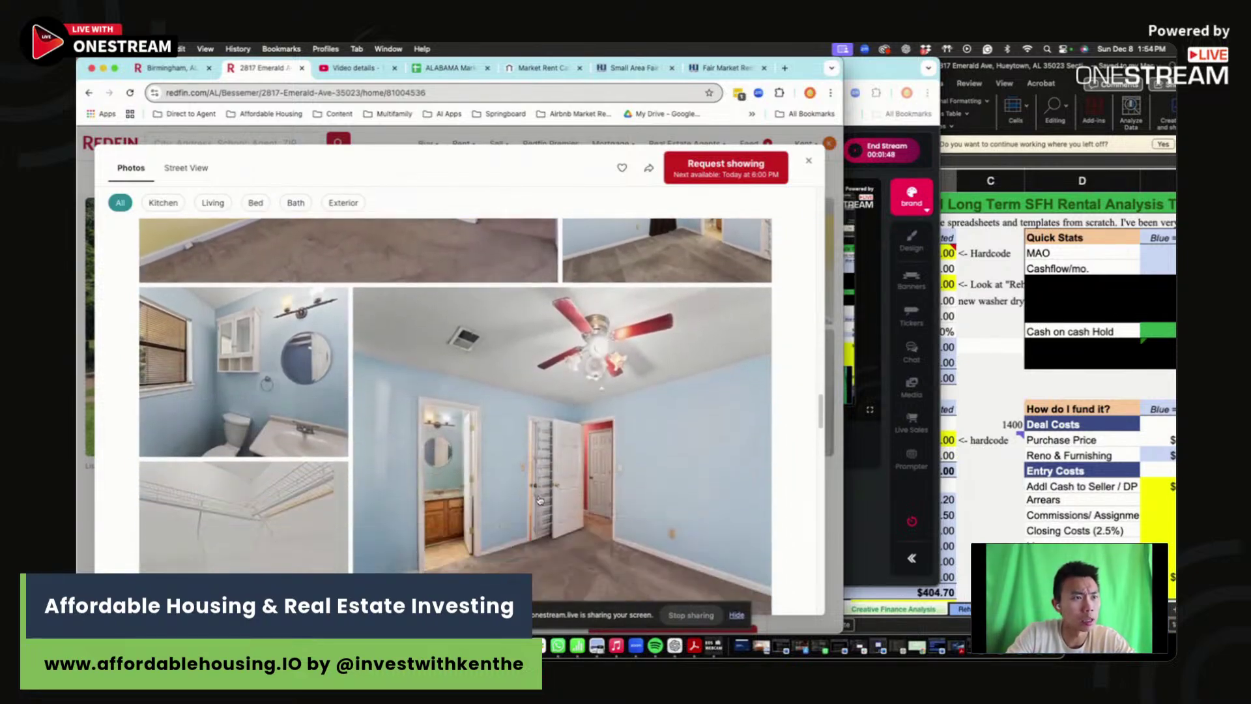
scroll(501, 428, up, 8)
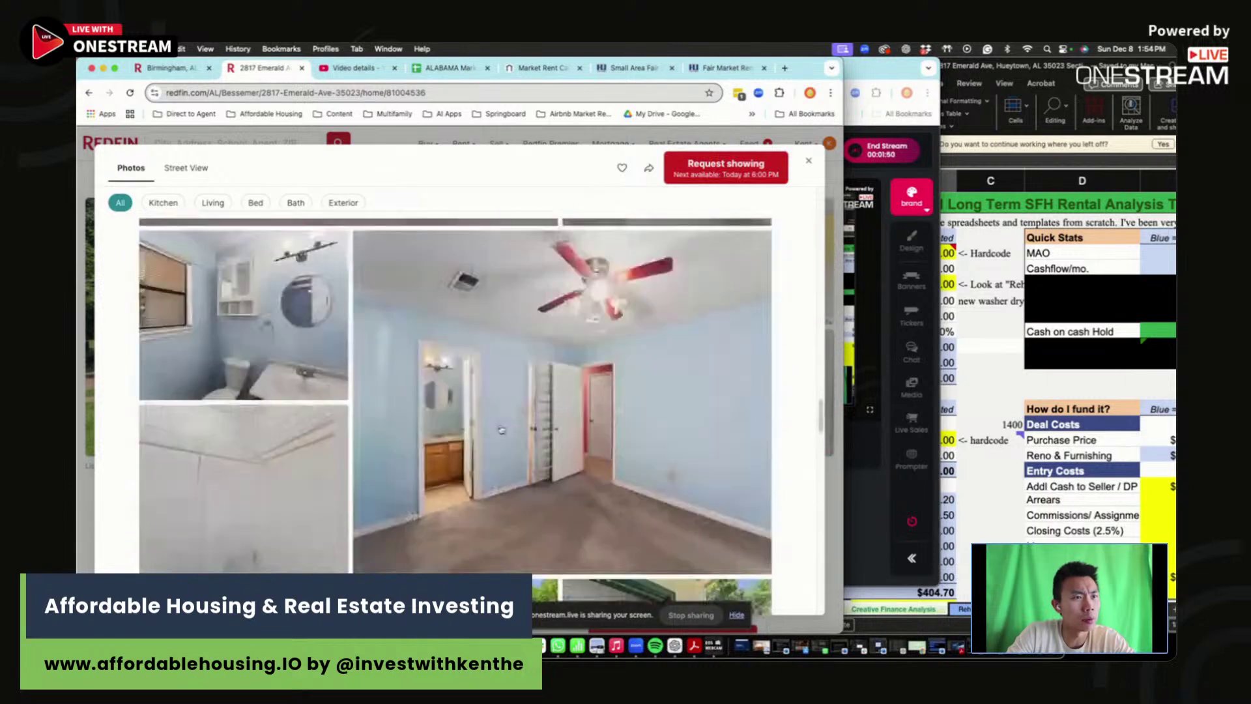
- View the bathroom photo full size, close the viewer, and reopen the exterior photo gallery
click(285, 362)
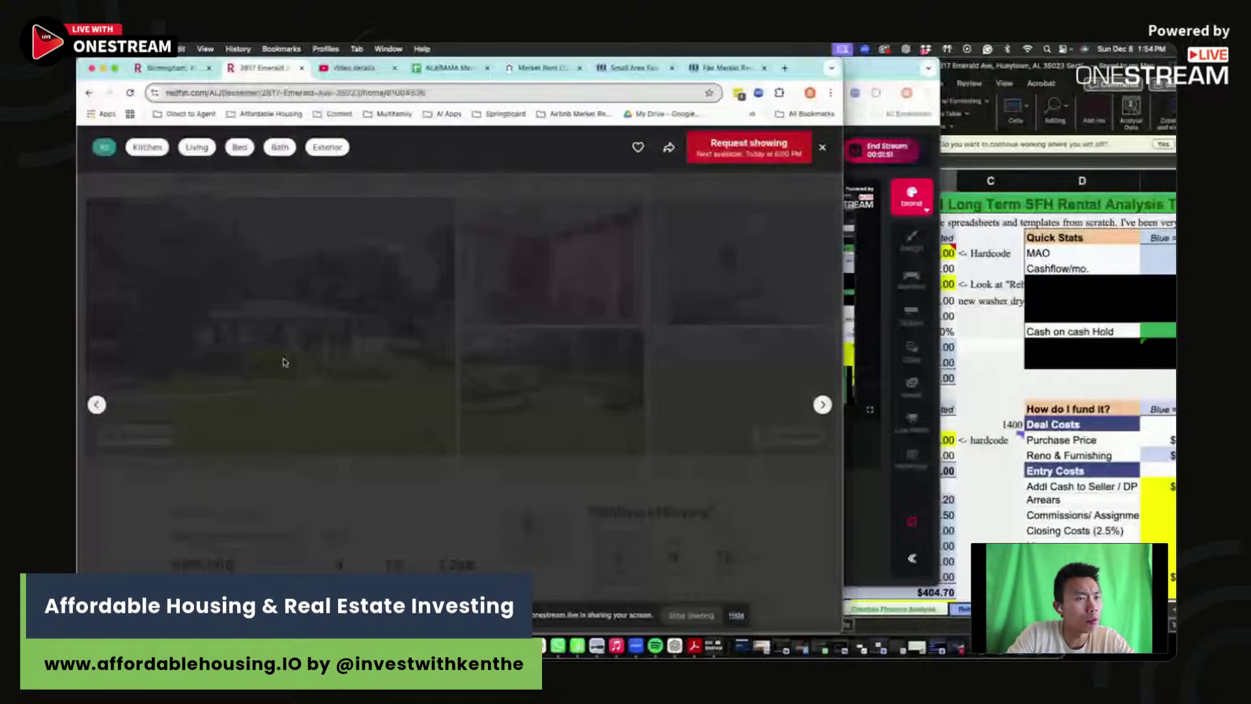
scroll(596, 408, down, 10)
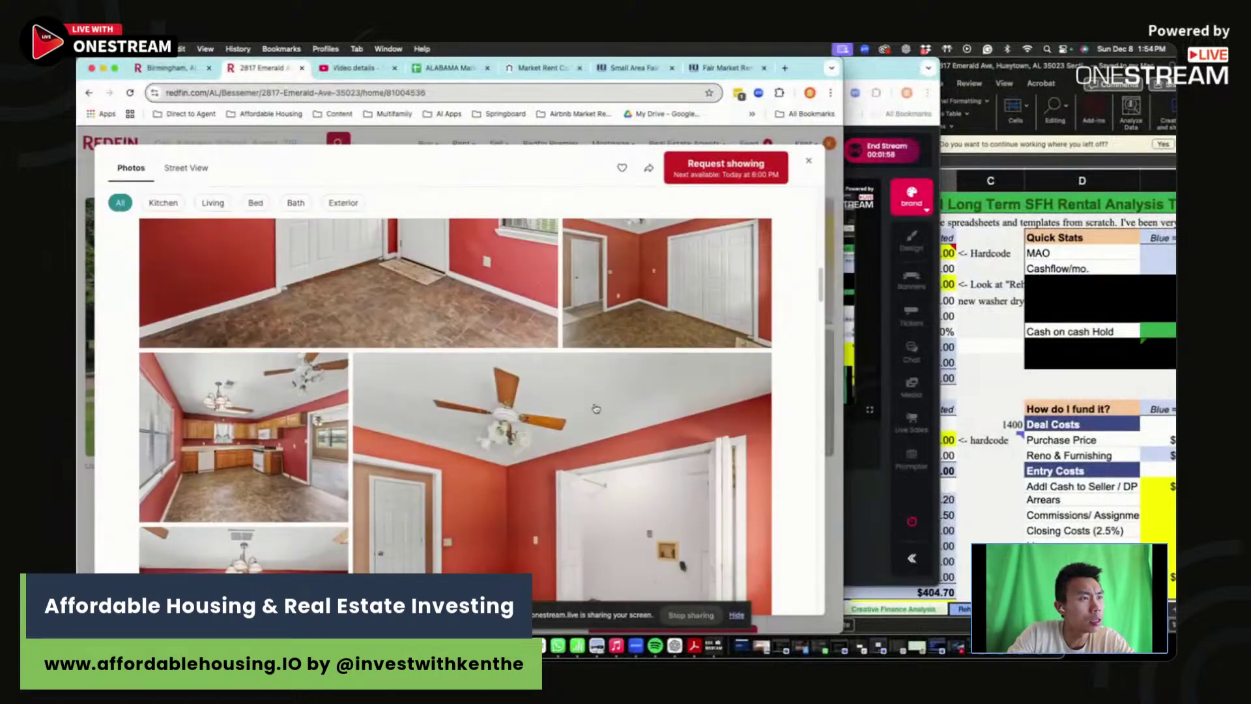
scroll(595, 408, down, 5)
click(719, 411)
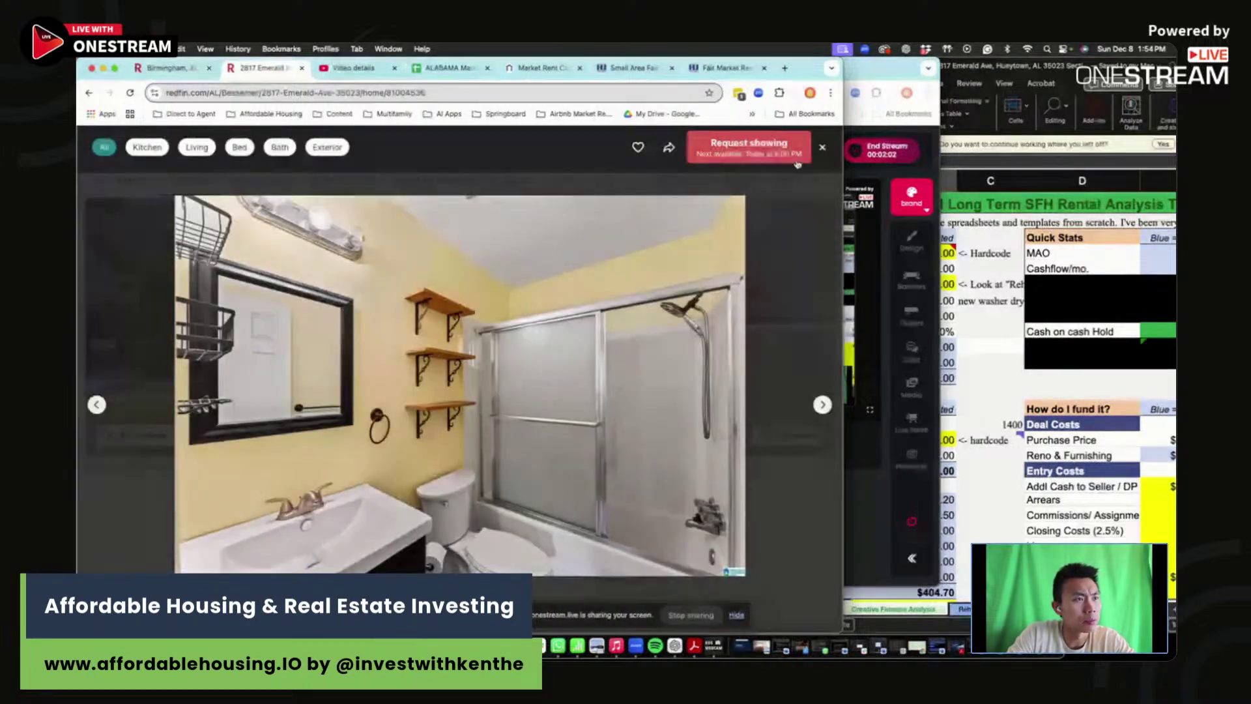
click(823, 147)
scroll(522, 408, down, 5)
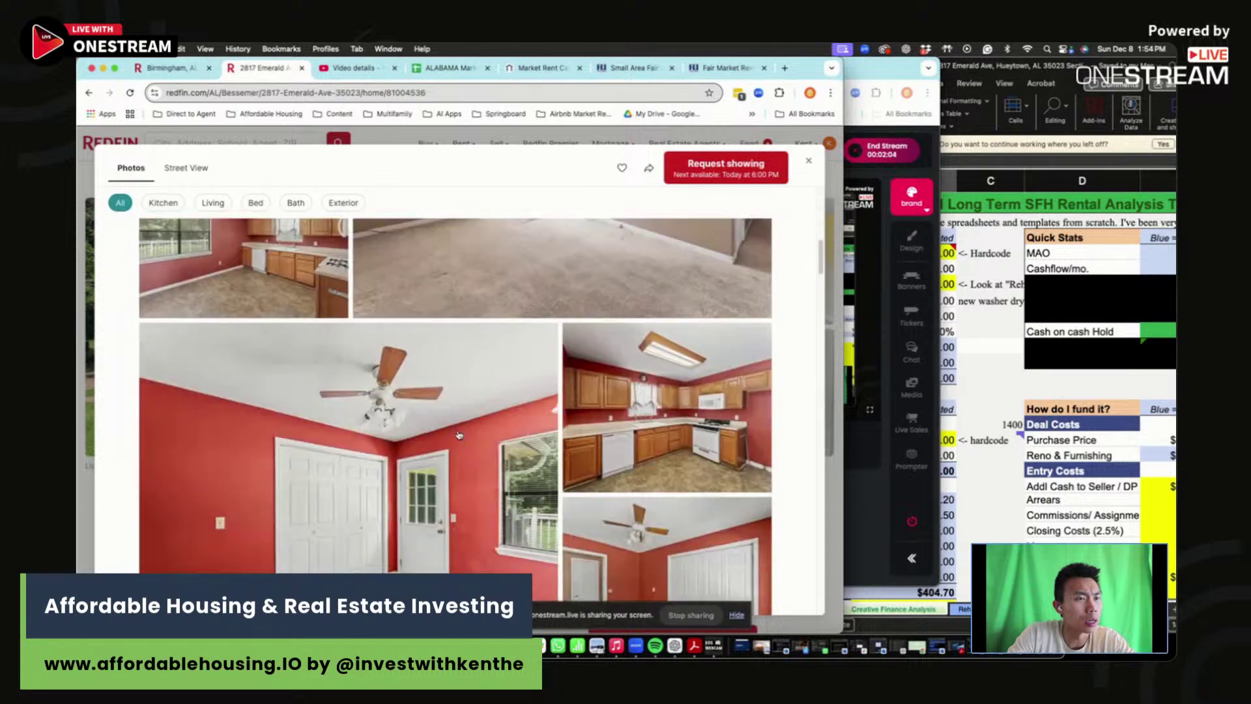
click(808, 161)
scroll(796, 179, down, 1)
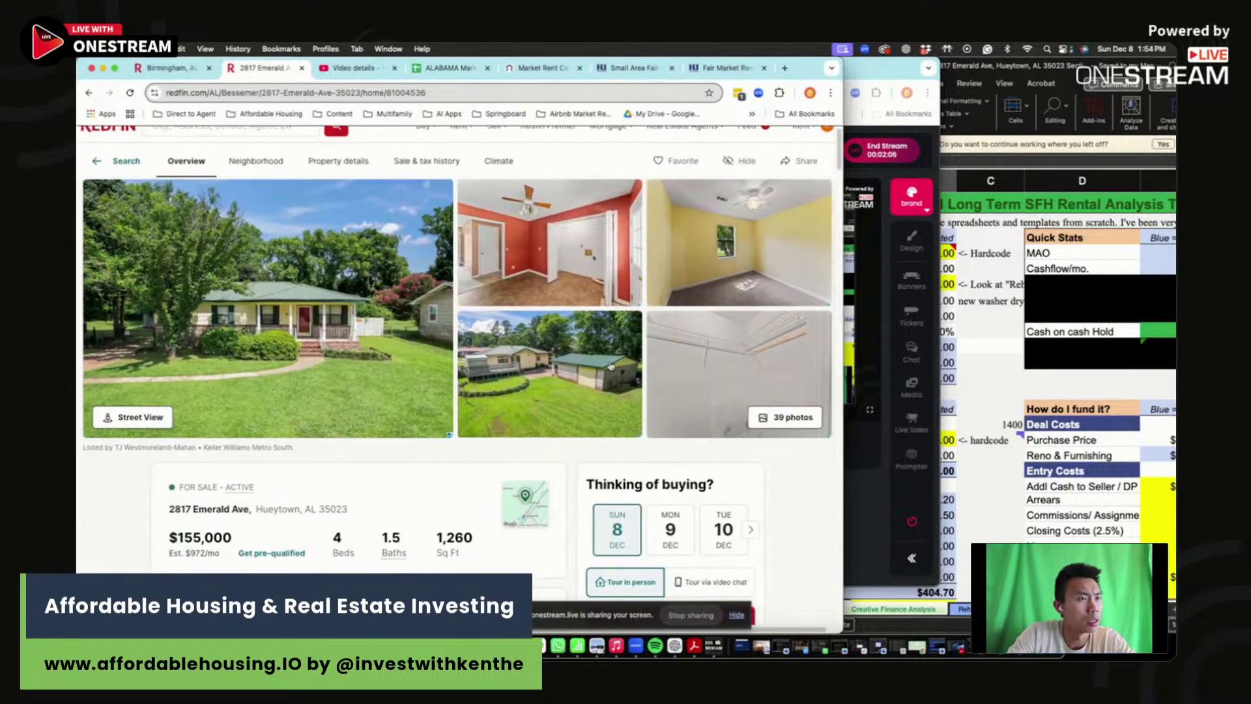
click(383, 381)
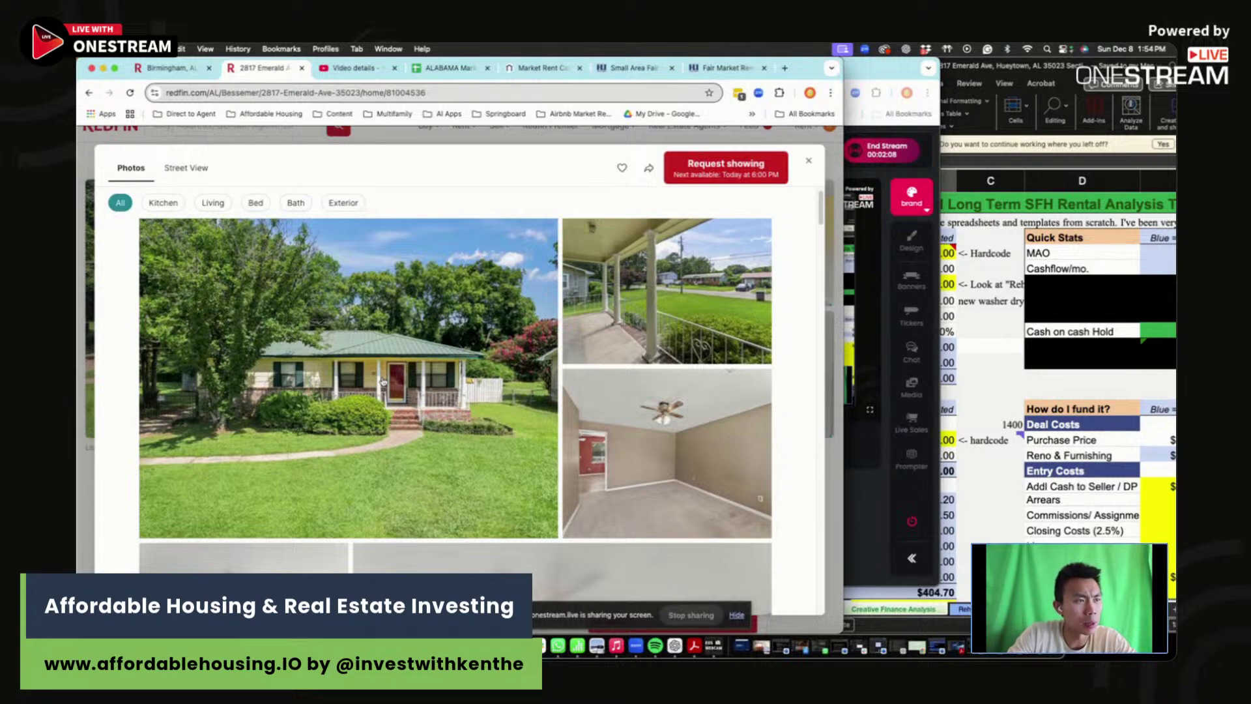
- Return to the analysis workbook and set Asking Price to $155,000
click(383, 381)
click(819, 169)
click(993, 378)
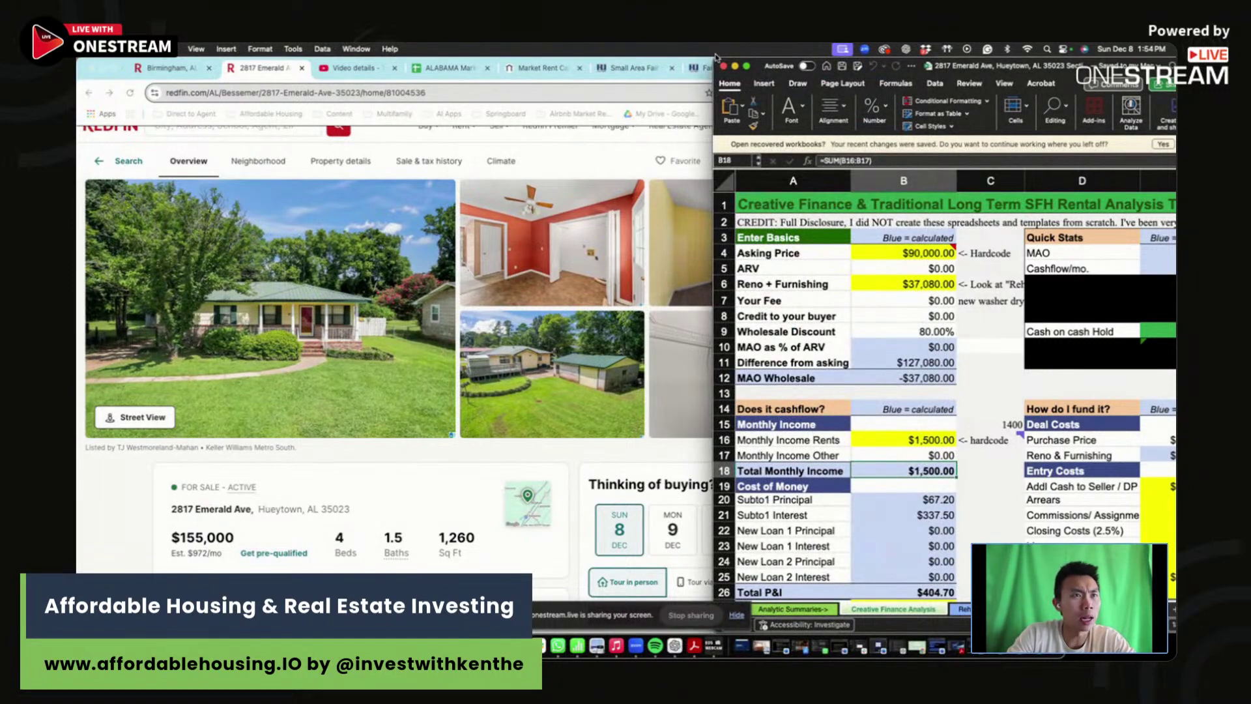
drag(713, 60, 658, 60)
scroll(819, 354, down, 5)
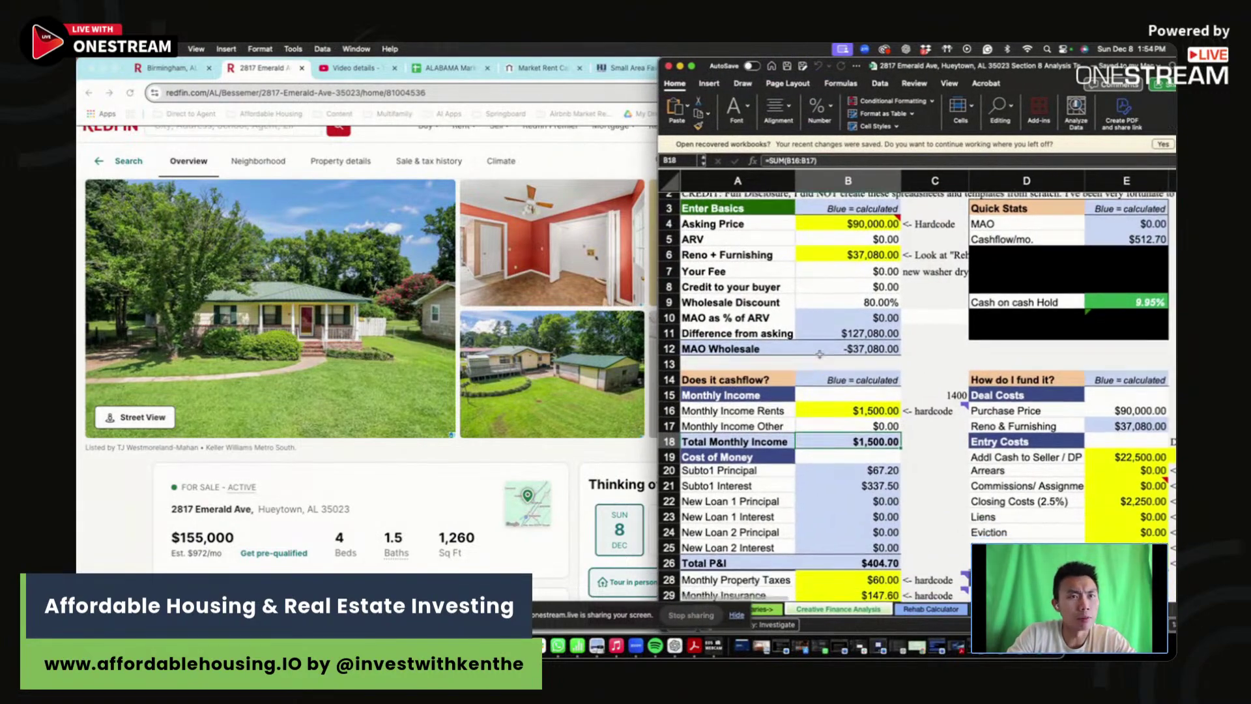
scroll(819, 354, up, 5)
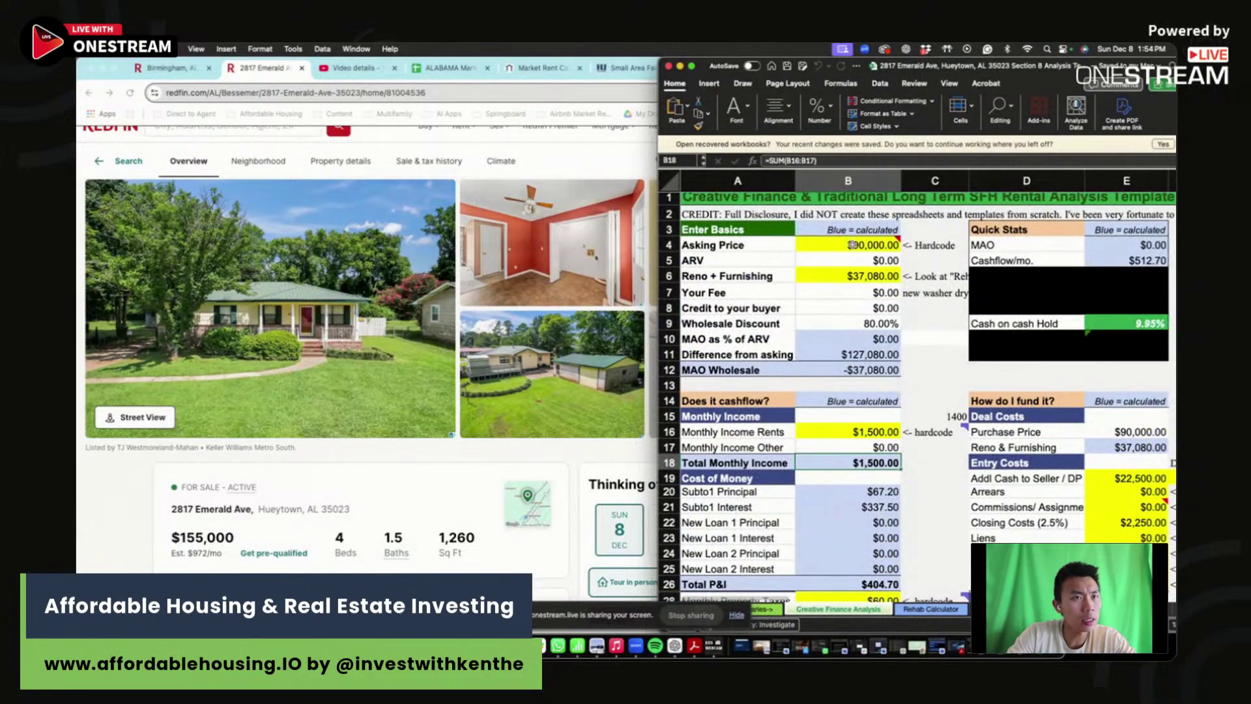
click(852, 245)
text(1550)
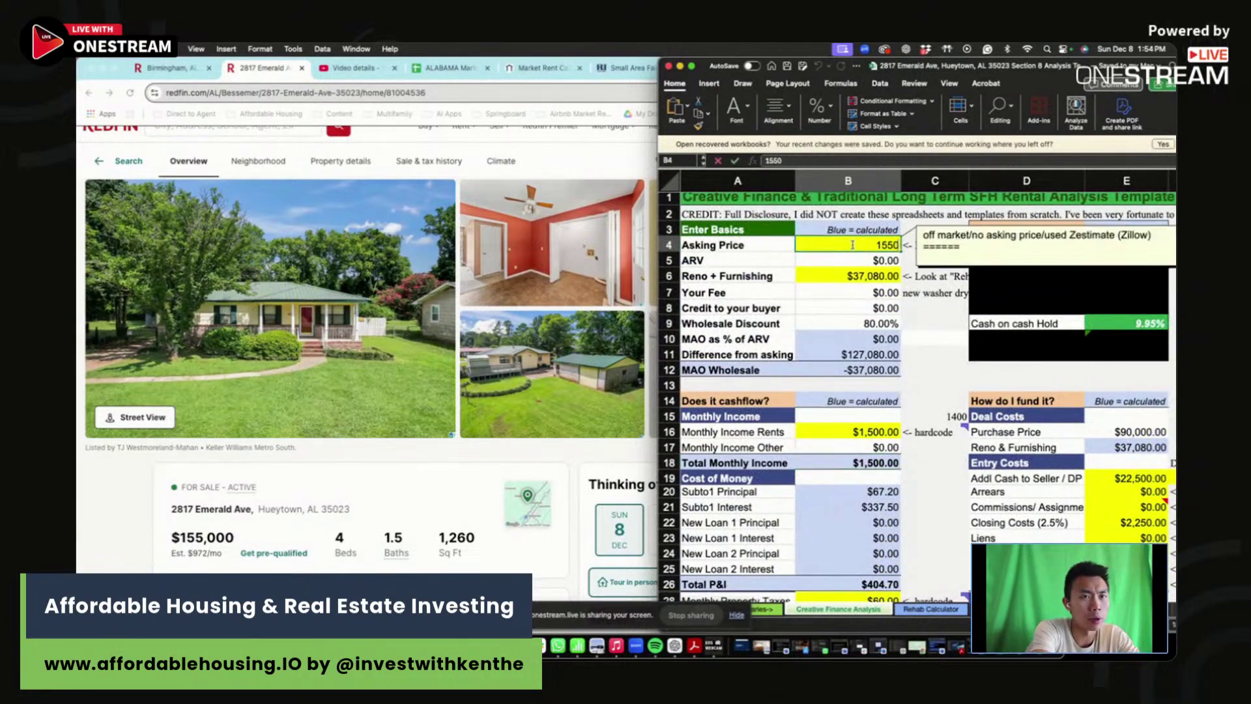
text(5,000)
key(Return)
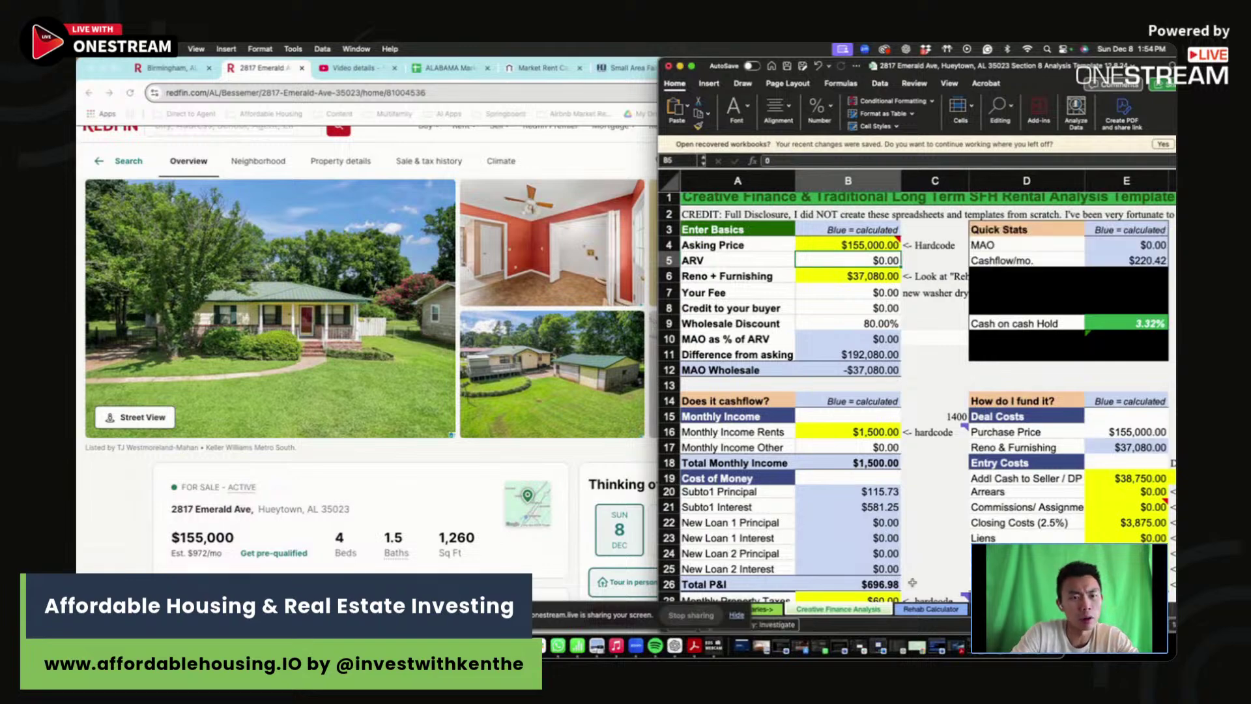
- Remove the *2 so Reno + Furnishing equals 'Rehab Calculator'!J224, $18,540
click(840, 273)
click(886, 159)
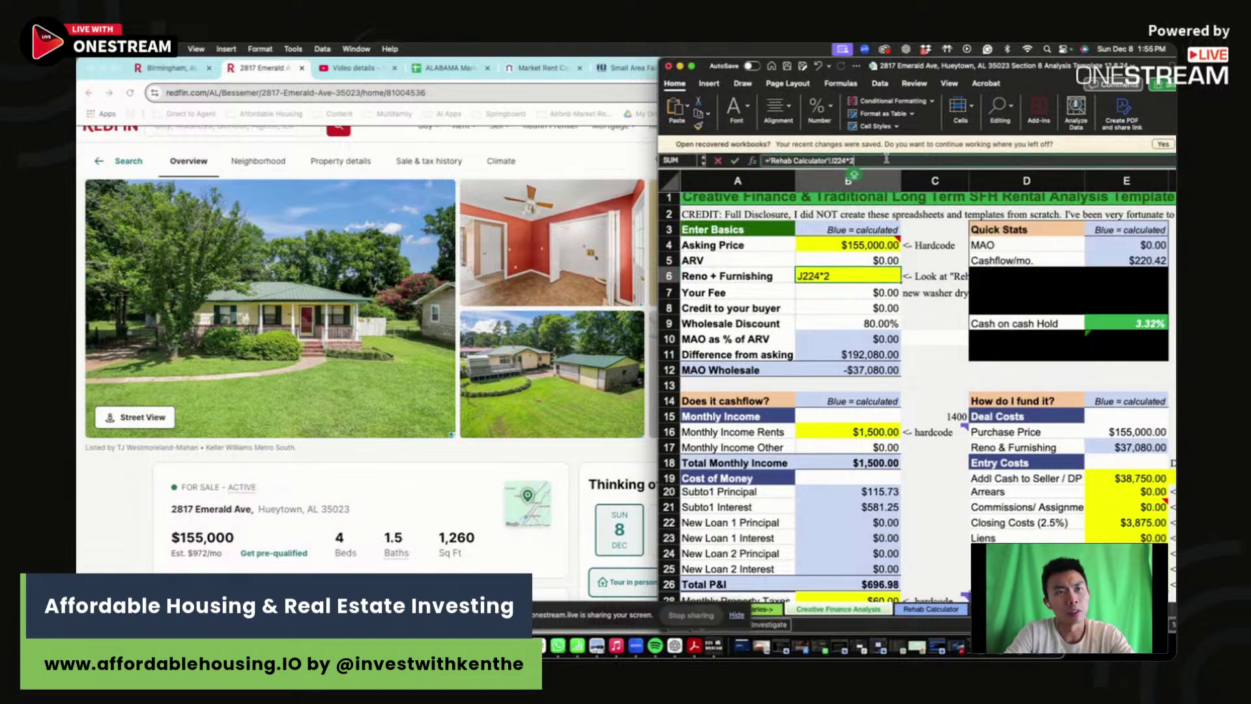
key(BackSpace)
key(BackSpace)
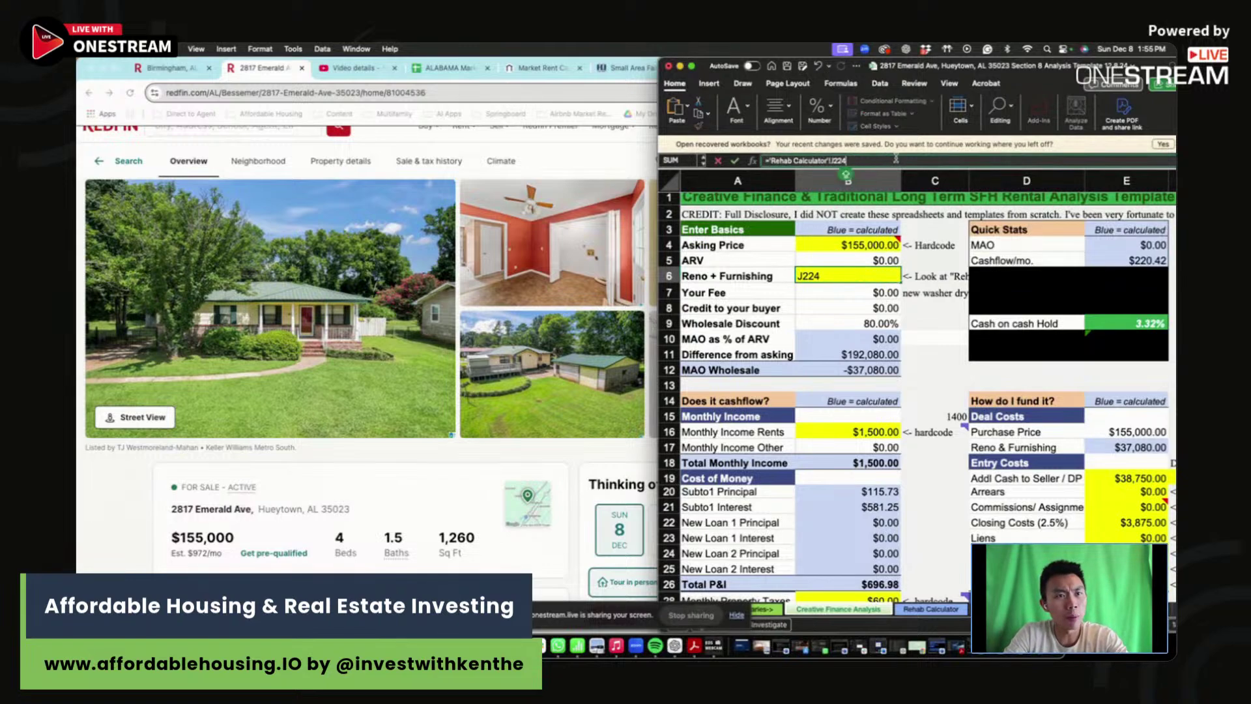
key(Return)
key(Up)
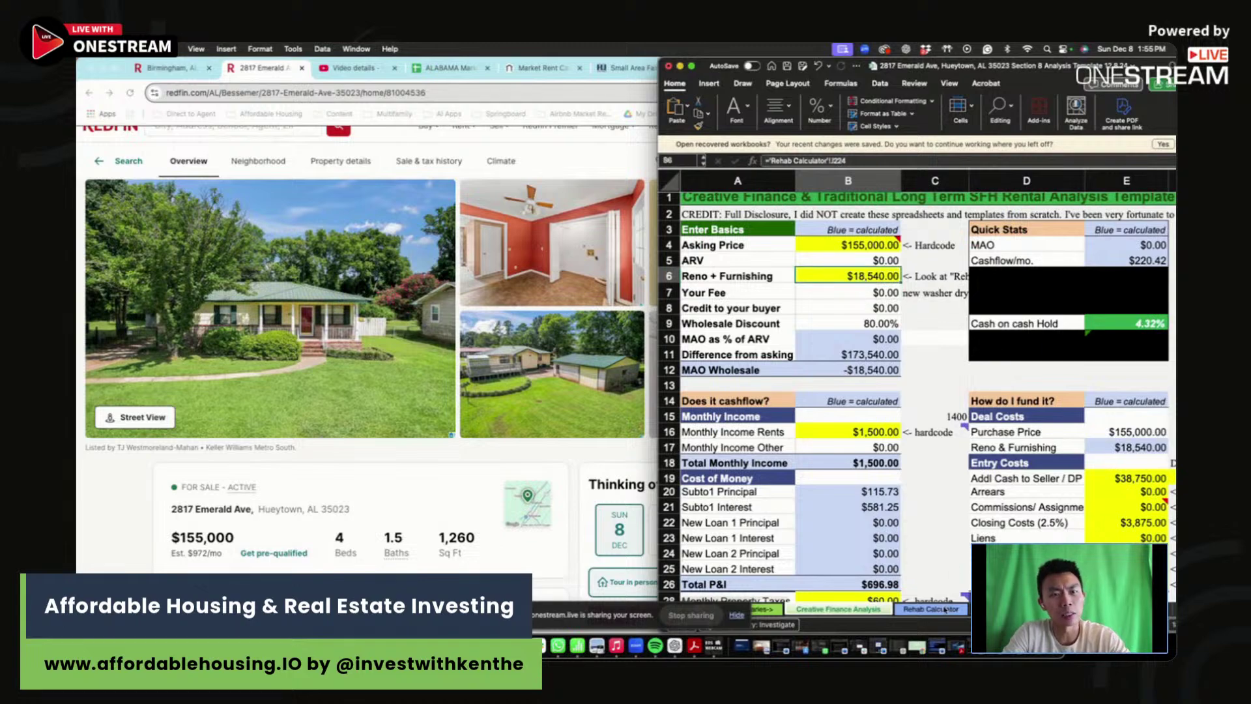
- Open the Rehab Calculator sheet and inspect the roof repair row's total formula
click(947, 605)
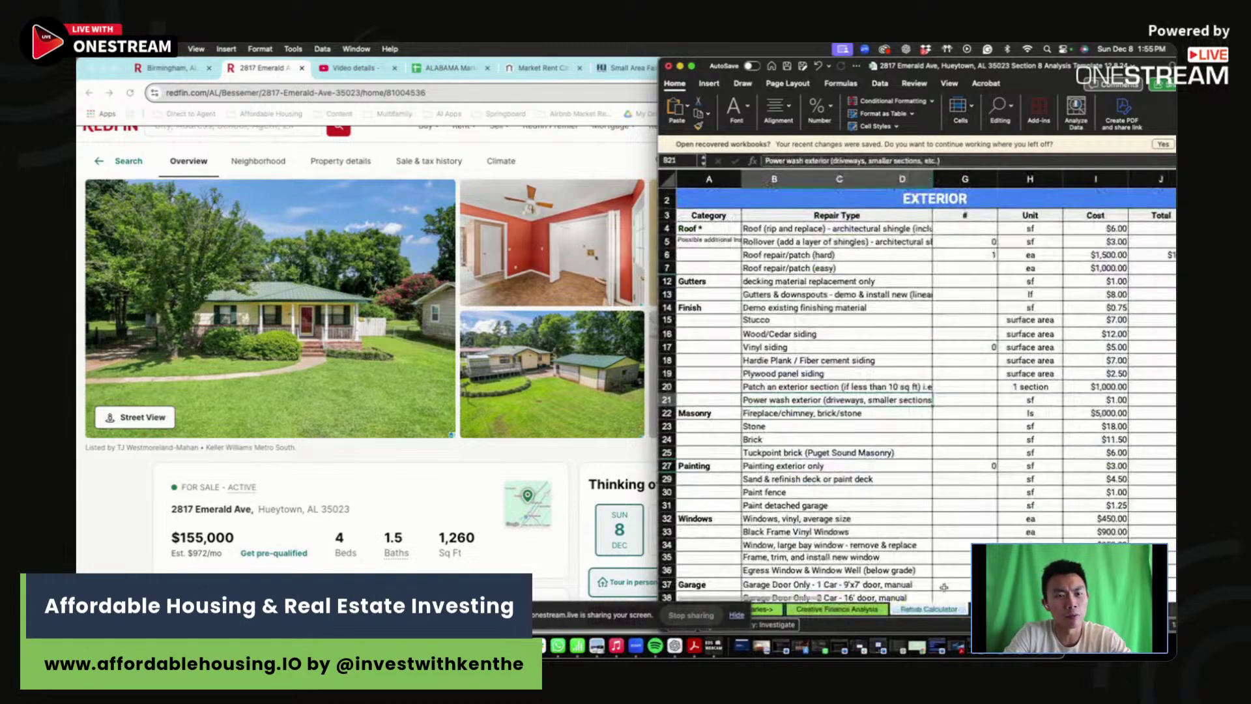
click(691, 66)
click(743, 258)
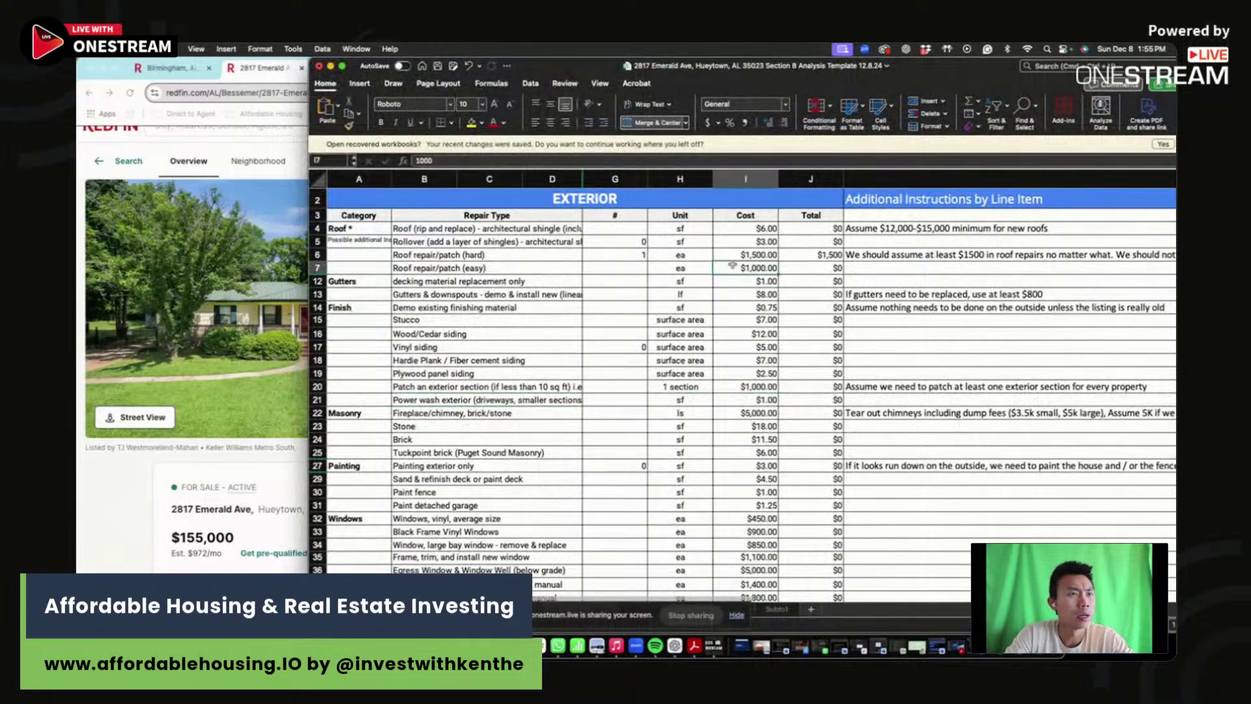
click(614, 253)
drag(615, 253, 811, 255)
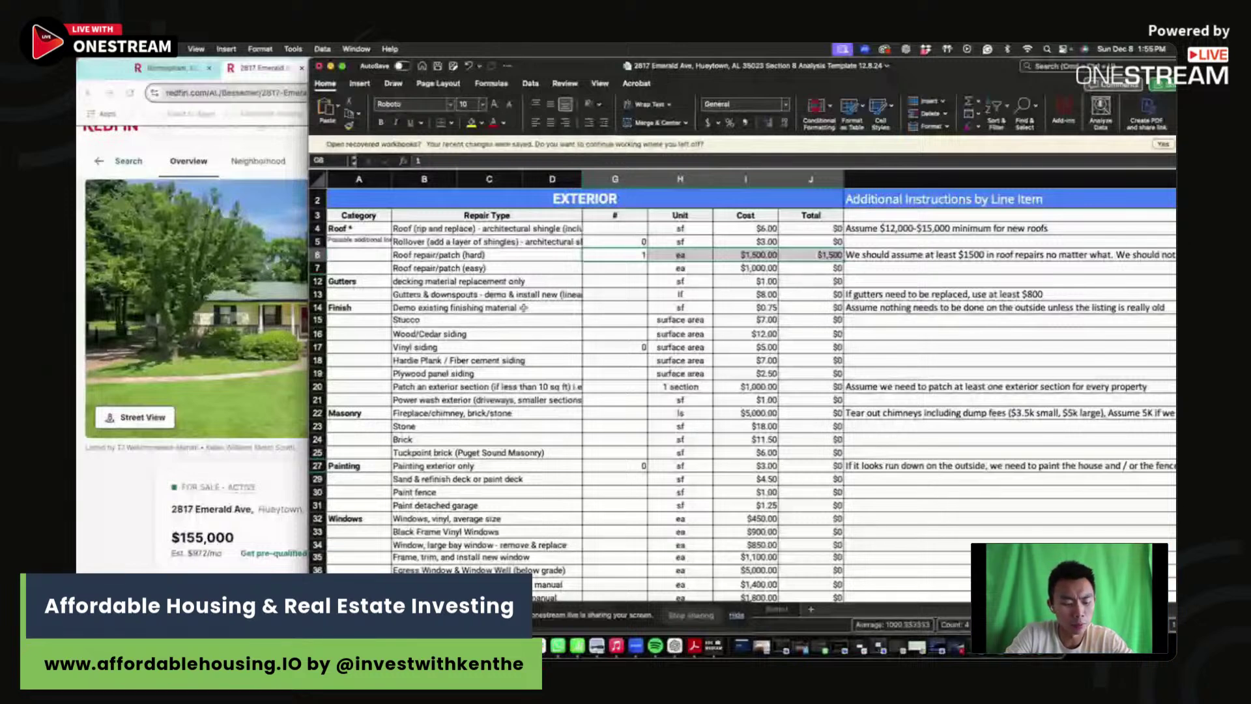
click(811, 255)
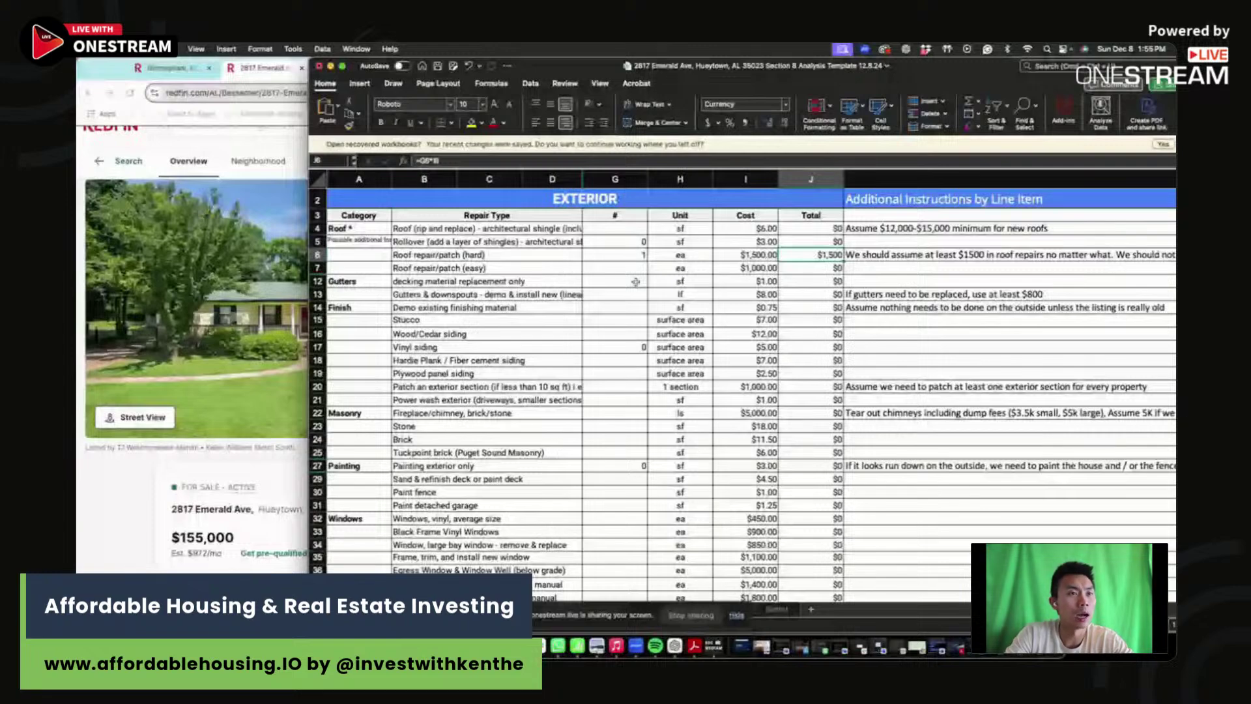
- Review the Exterior rows, including landscaping clean-up, and reach the INTERIOR section
scroll(635, 282, down, 10)
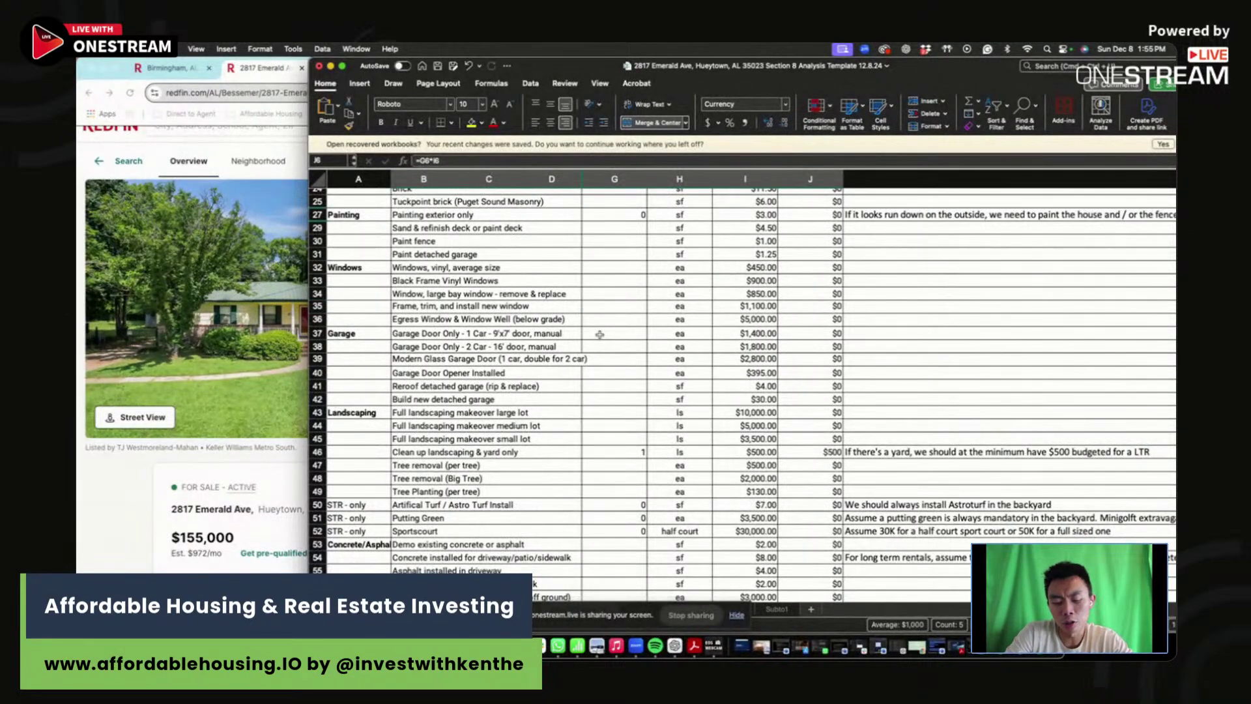
scroll(600, 334, up, 2)
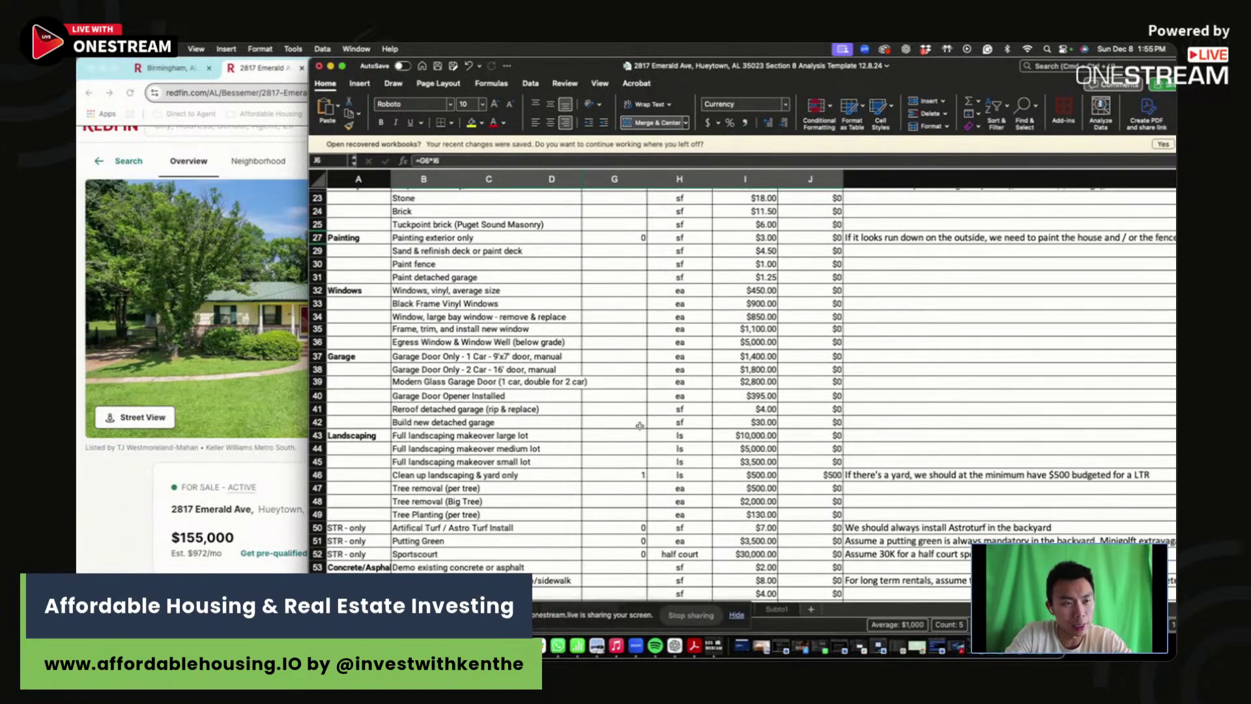
scroll(649, 459, up, 8)
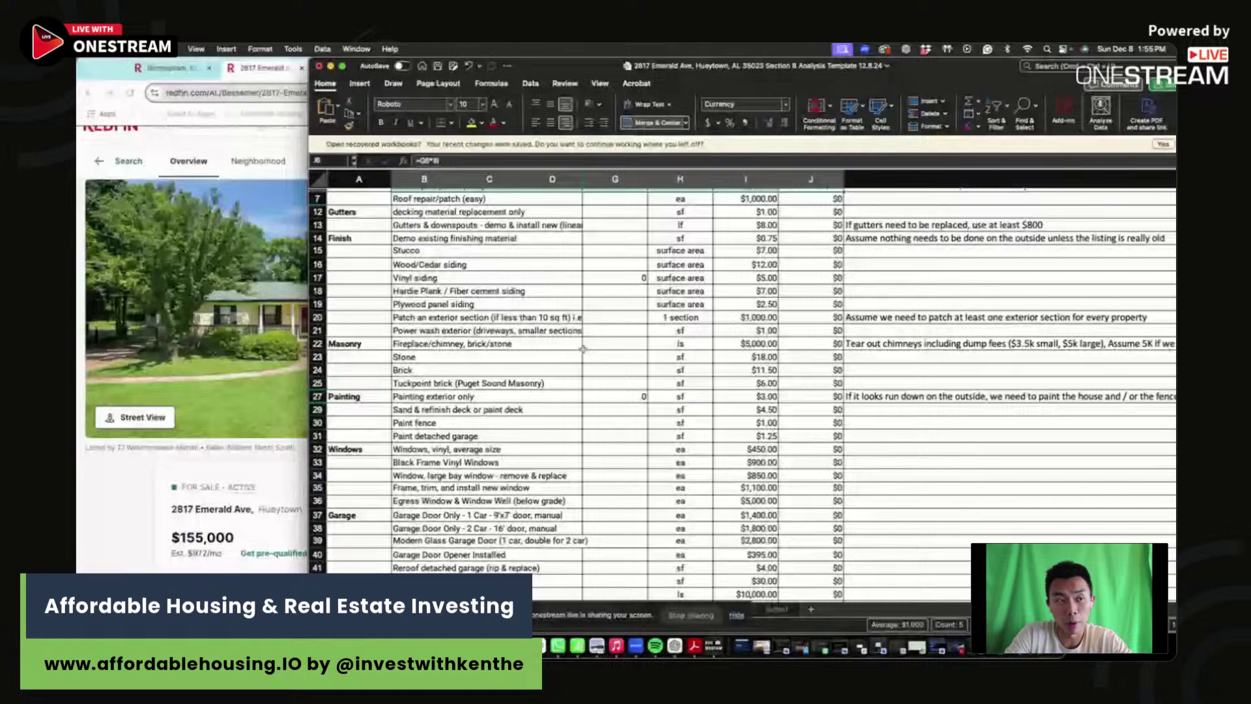
scroll(440, 417, down, 8)
click(319, 430)
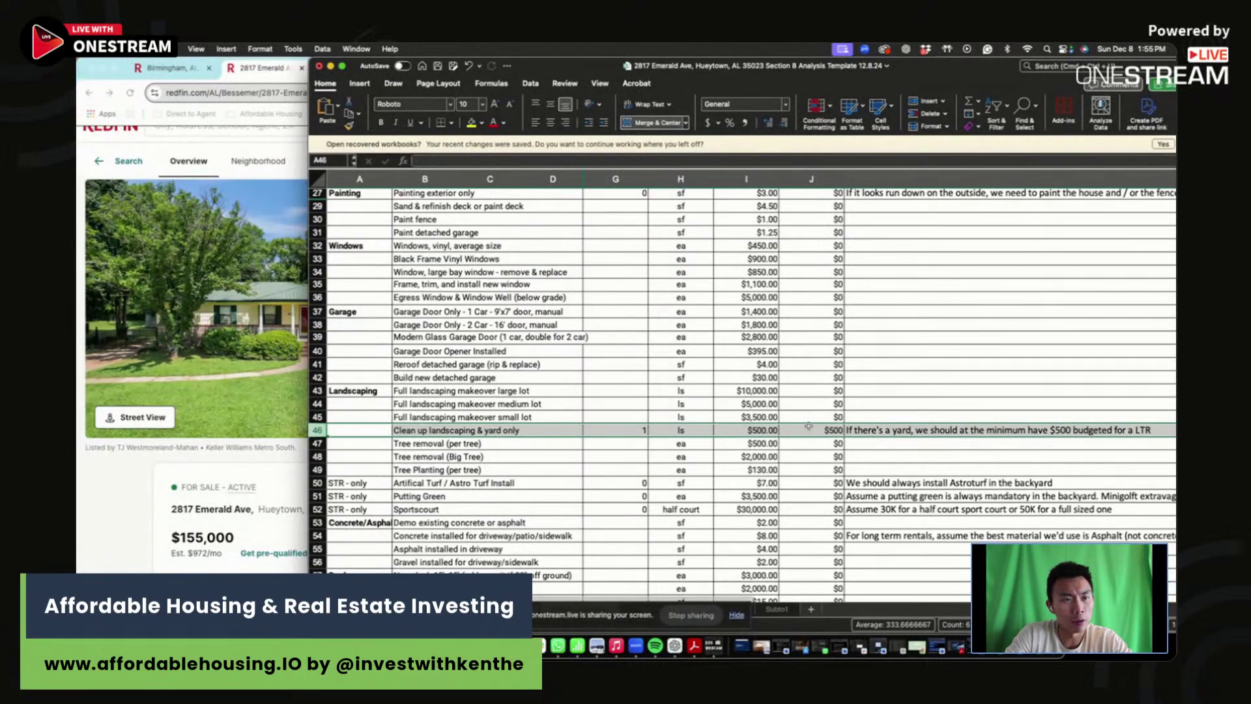
scroll(557, 450, down, 8)
scroll(557, 450, down, 13)
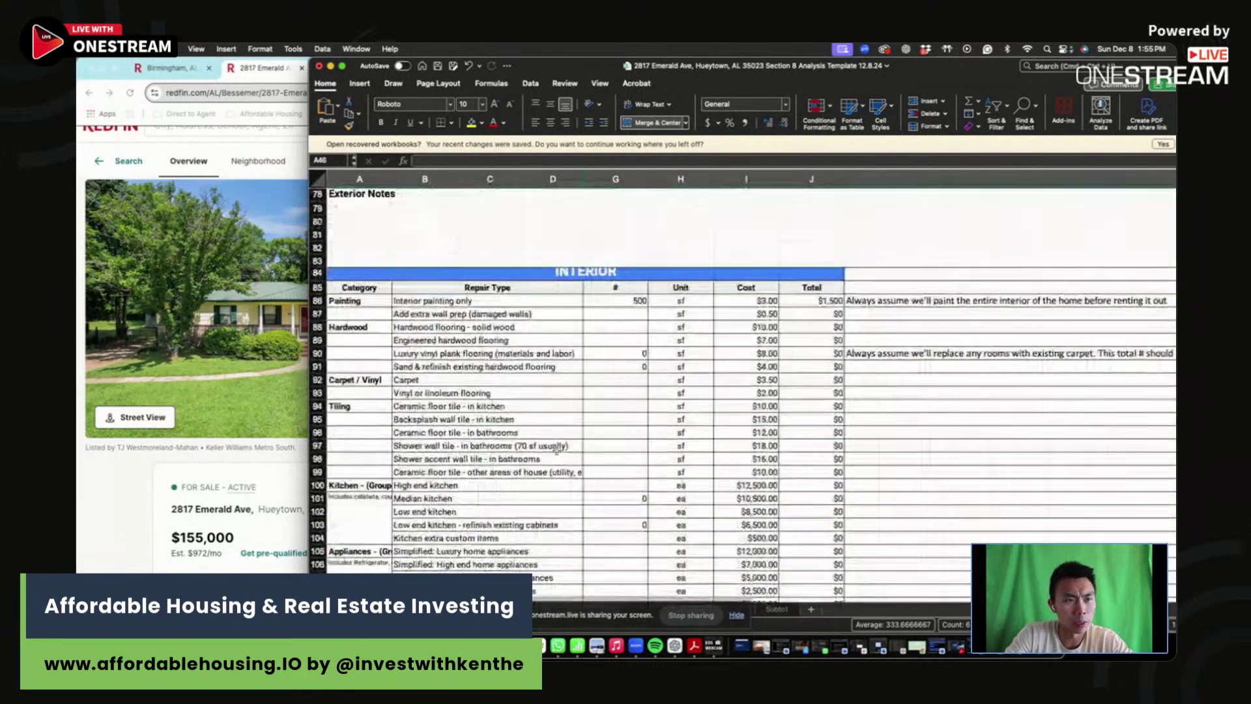
- Enter 1,260 sf for interior painting ($3,780) and luxury vinyl plank flooring ($10,080)
click(632, 306)
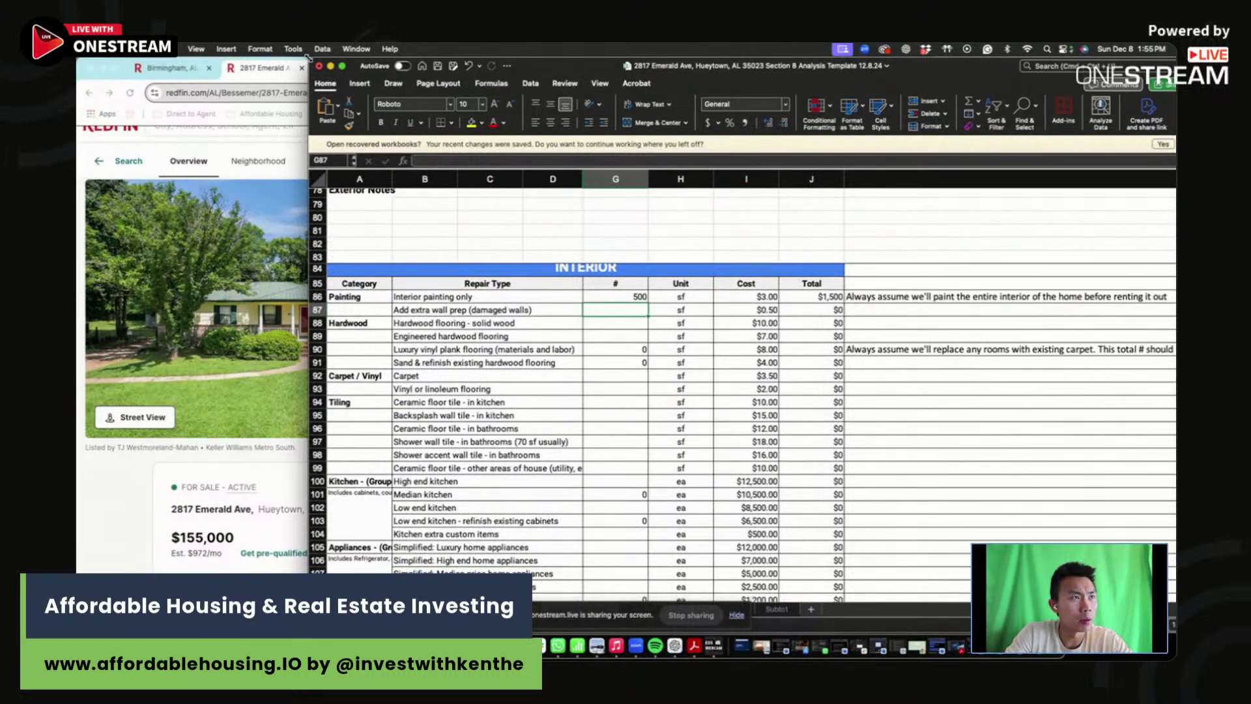
click(817, 291)
text(1260)
key(Return)
click(818, 290)
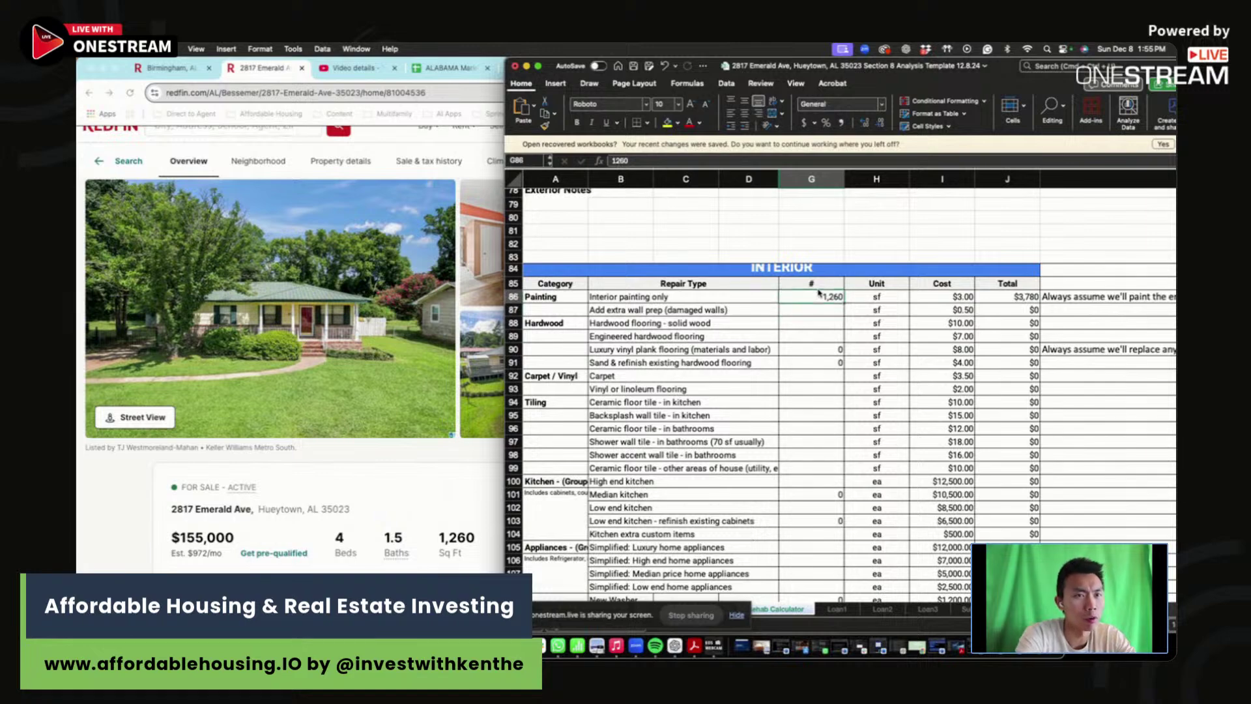
key(Down)
key(Down)
key(Down)
key(Down)
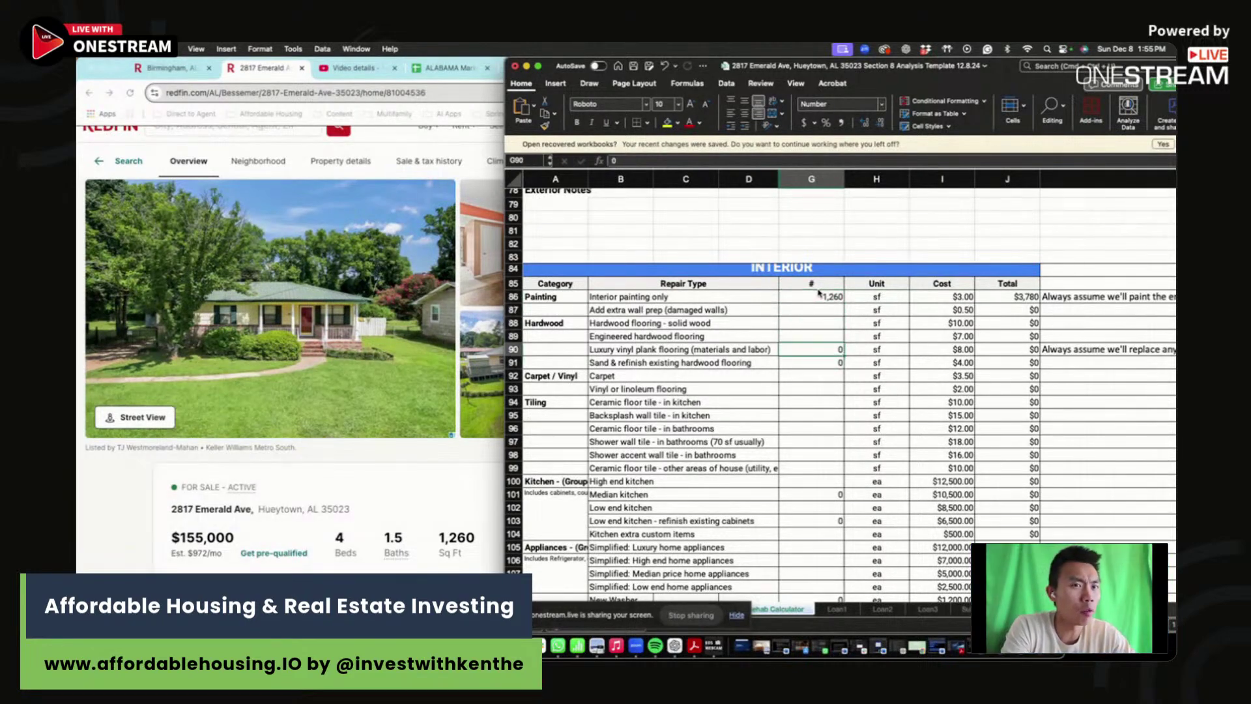
text(1260)
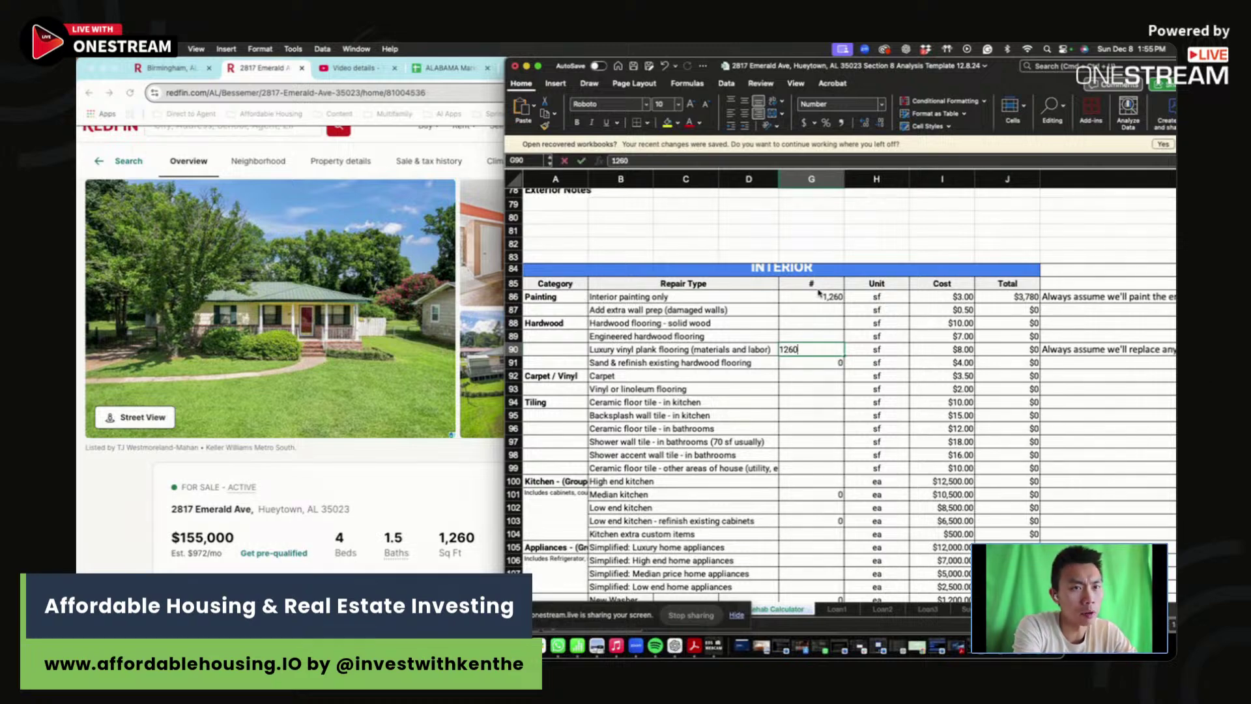
key(Return)
key(Up)
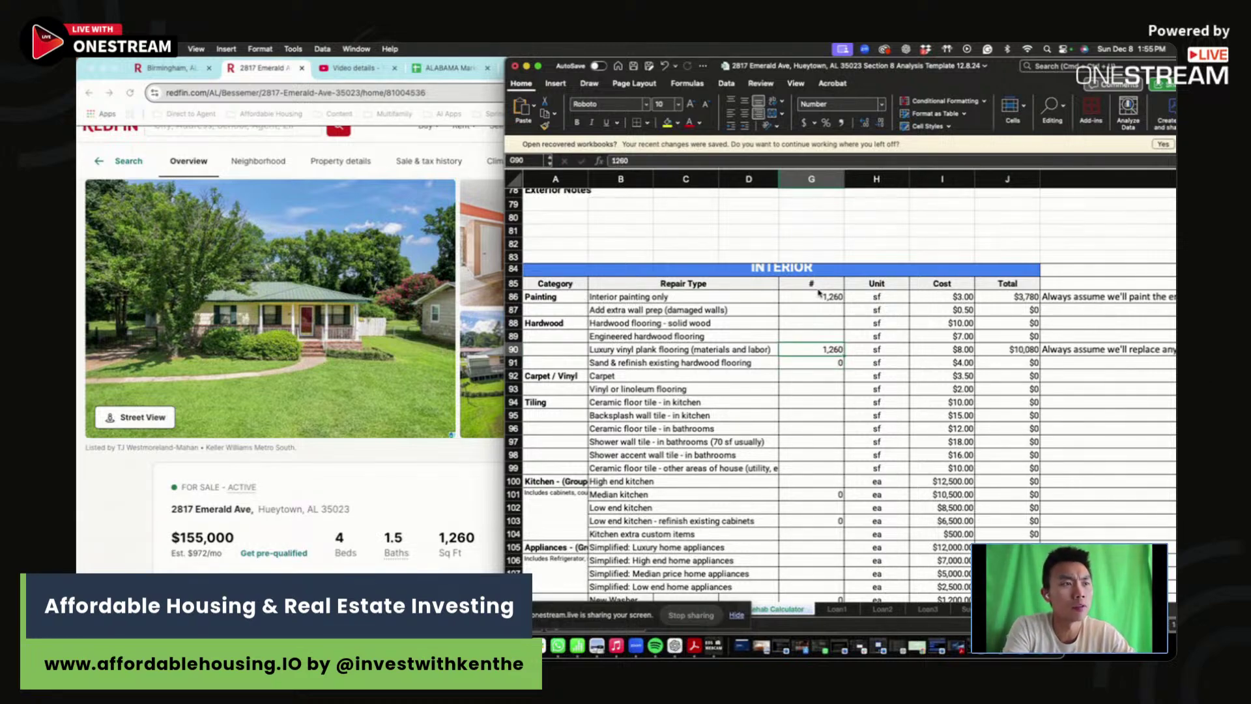
scroll(817, 313, down, 5)
click(822, 356)
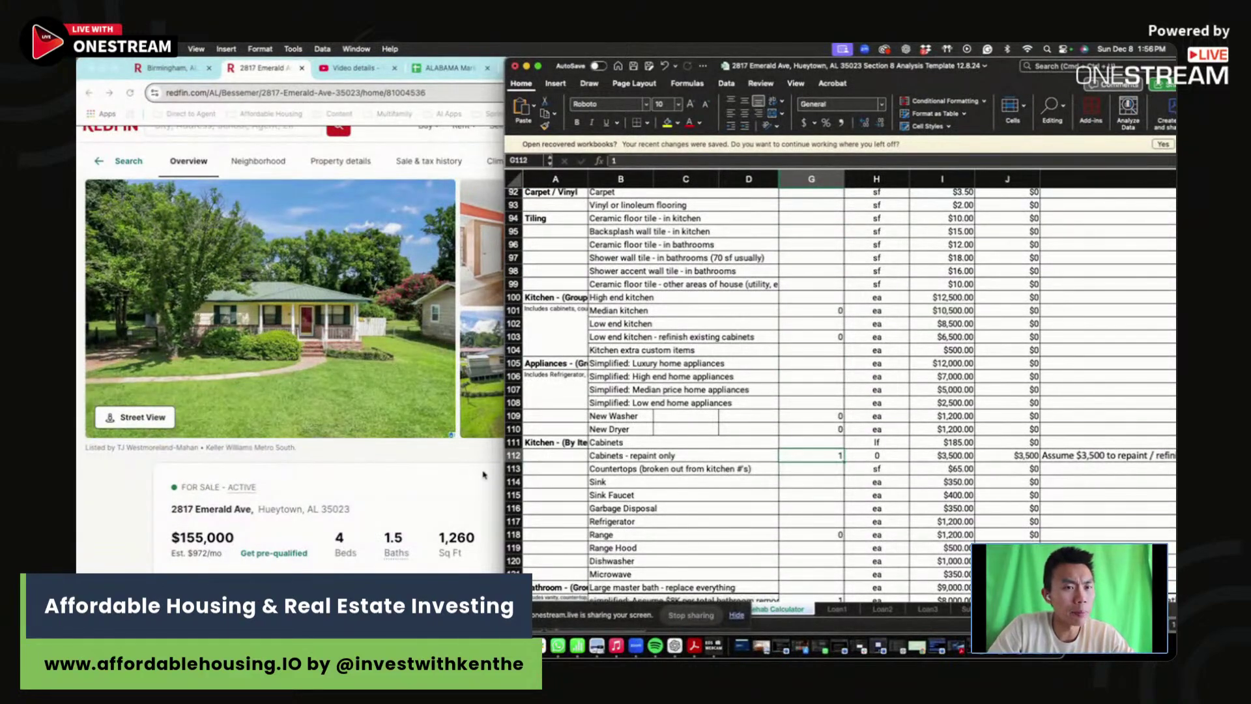
- Check the cabinets repaint row, then set the simplified bathroom remodel quantity to 0
click(514, 455)
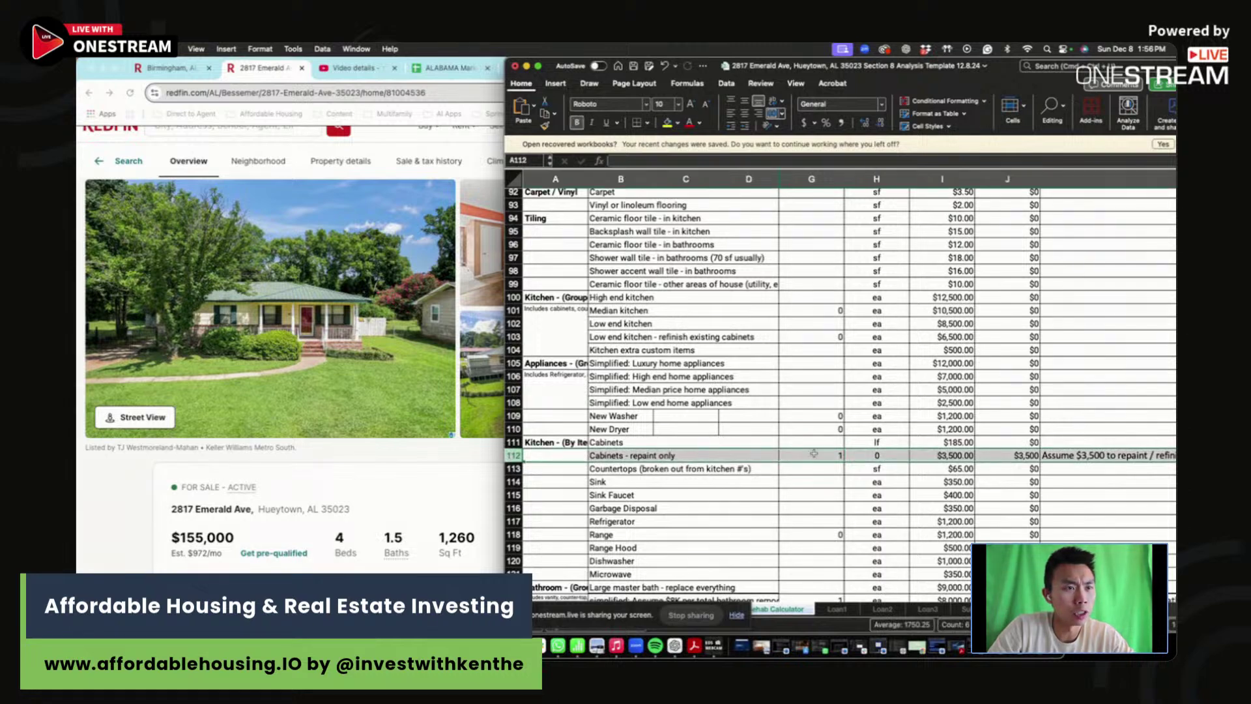
click(814, 454)
click(1015, 454)
scroll(716, 460, right, 1)
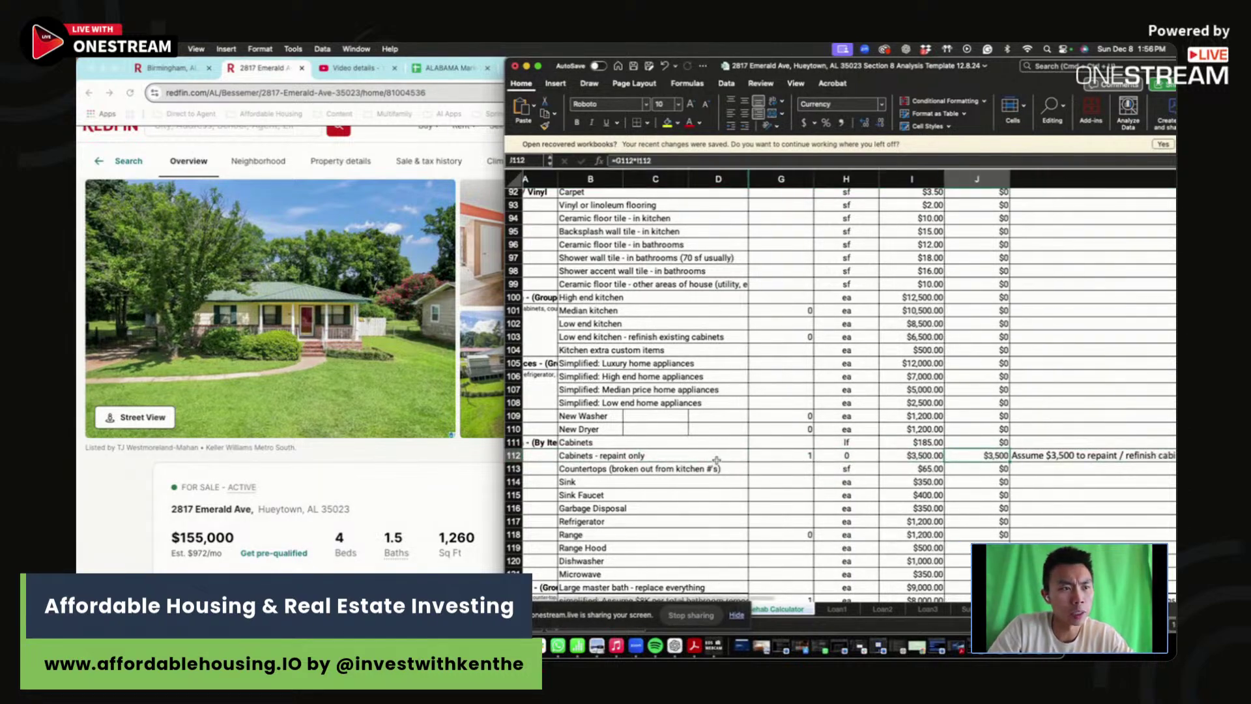
click(753, 456)
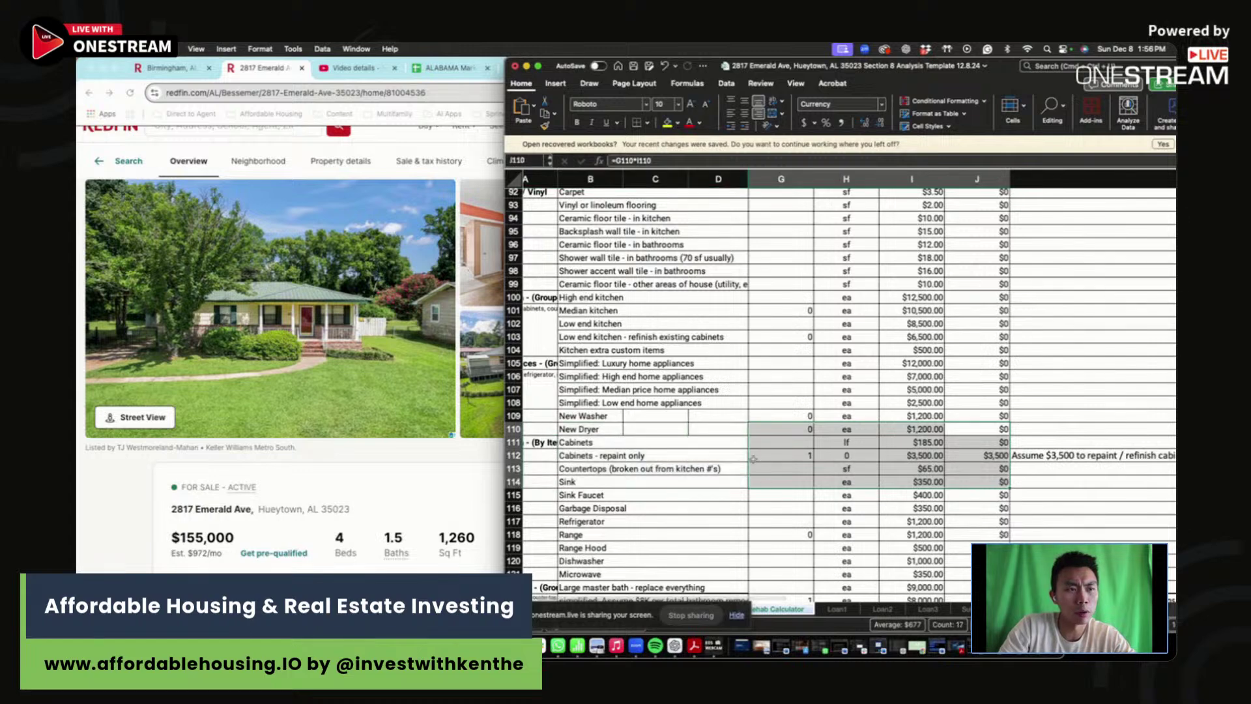
scroll(753, 458, down, 3)
click(780, 510)
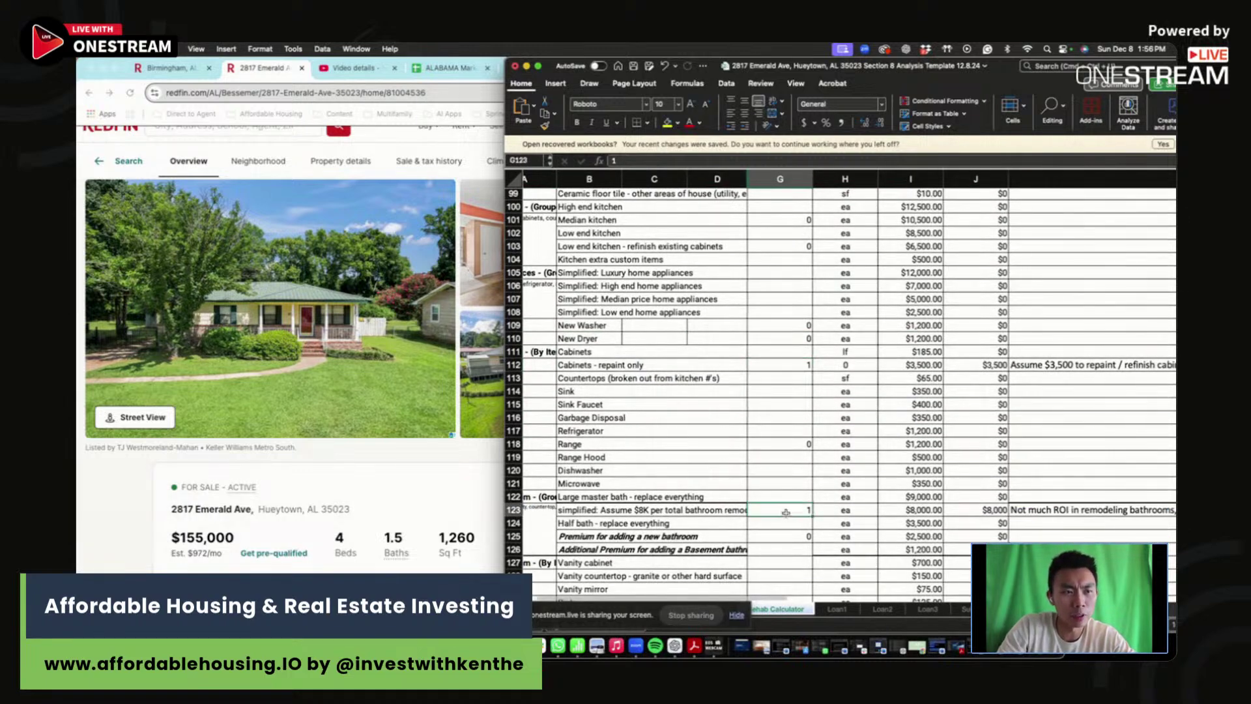
text(0)
key(Return)
- Enter a quantity of 1 for the vanity cabinet, countertop and mirror
scroll(834, 539, down, 3)
scroll(834, 539, down, 2)
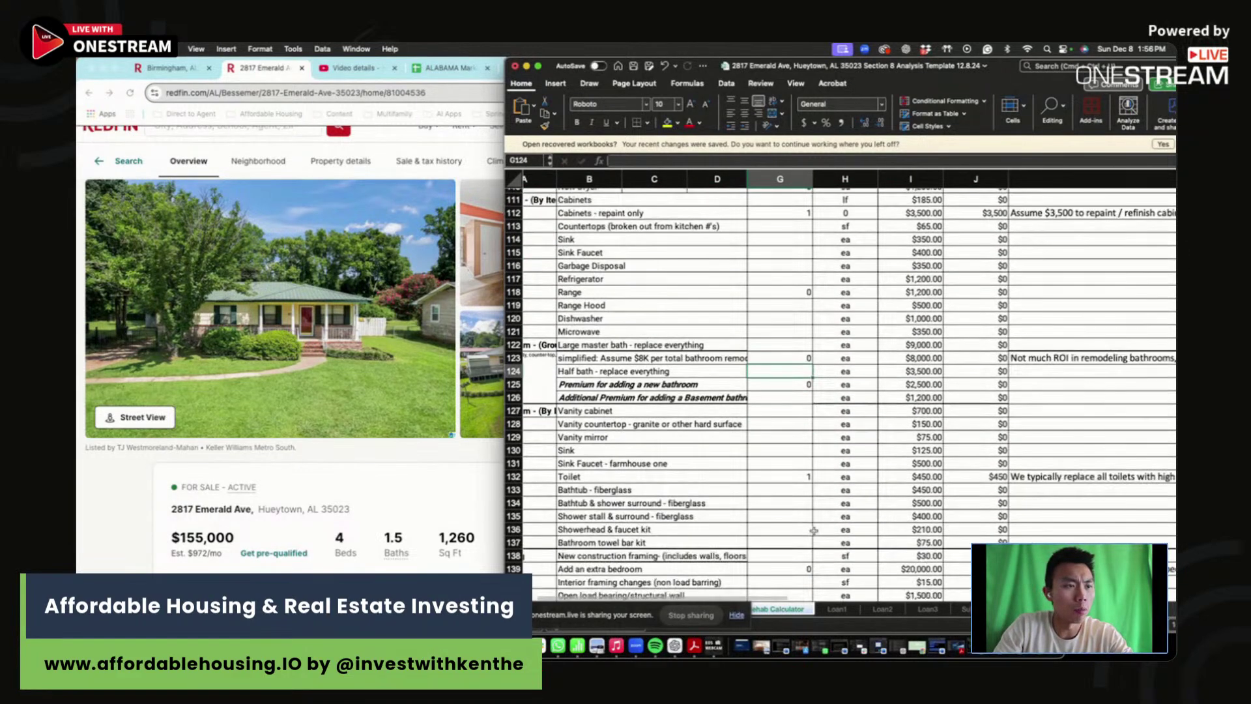
key(Down)
key(Down)
key(Down)
drag(803, 437, 573, 450)
click(790, 406)
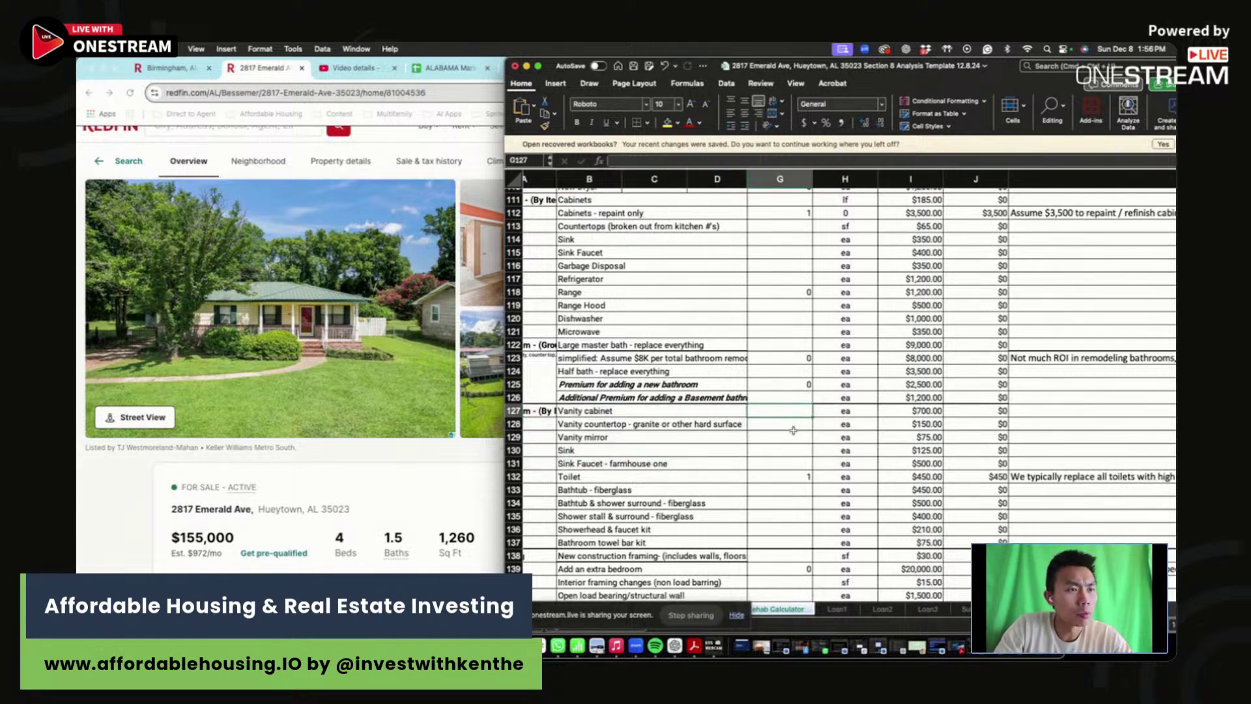
text(1)
key(Return)
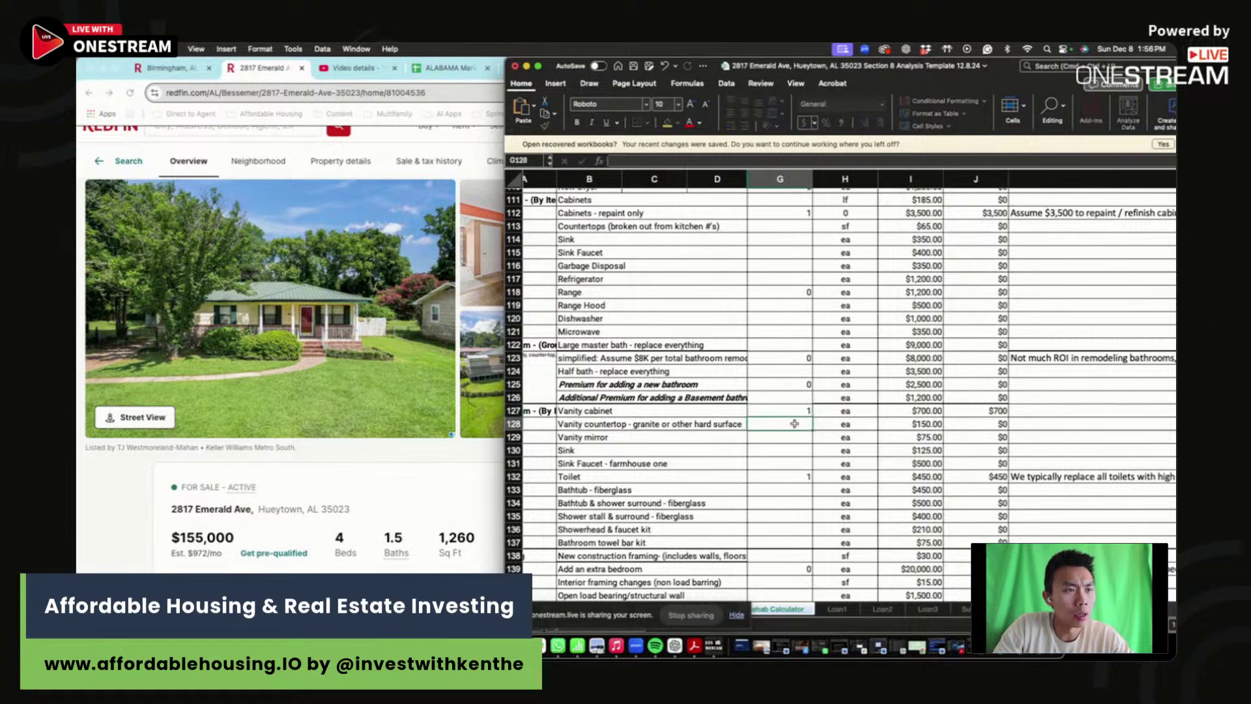
text(1)
key(Return)
text(1)
key(shift+Return)
key(BackSpace)
text(1)
- Set the toilet quantity to 2 for a $900 total
click(778, 460)
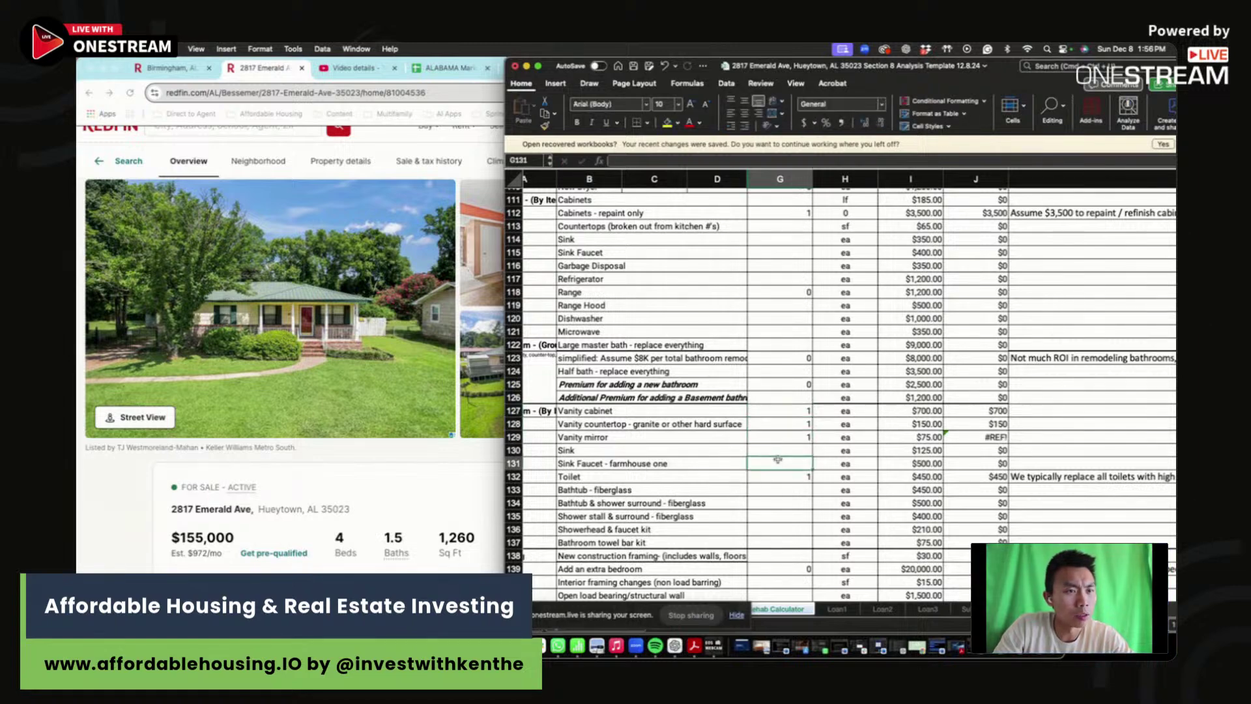
click(782, 476)
text(2)
key(Return)
drag(787, 472, 938, 480)
- Scroll the rehab list and inspect the vanity mirror's #REF! total
scroll(804, 465, down, 3)
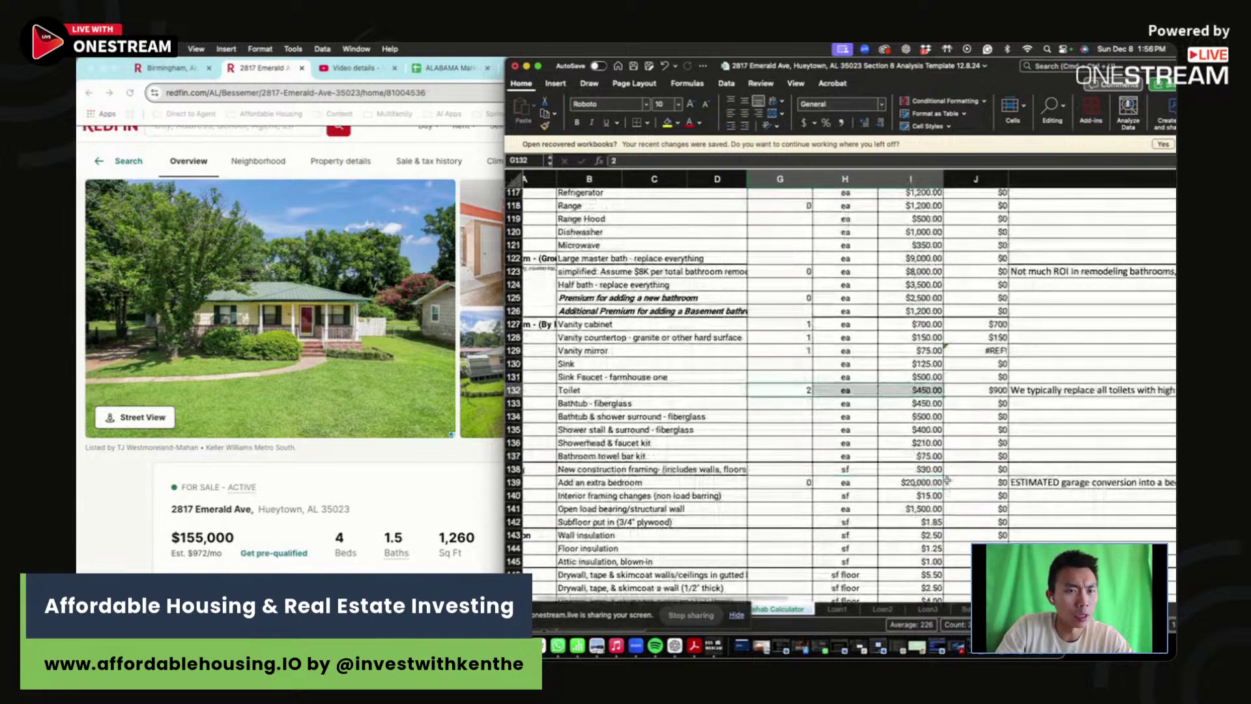
scroll(805, 465, down, 5)
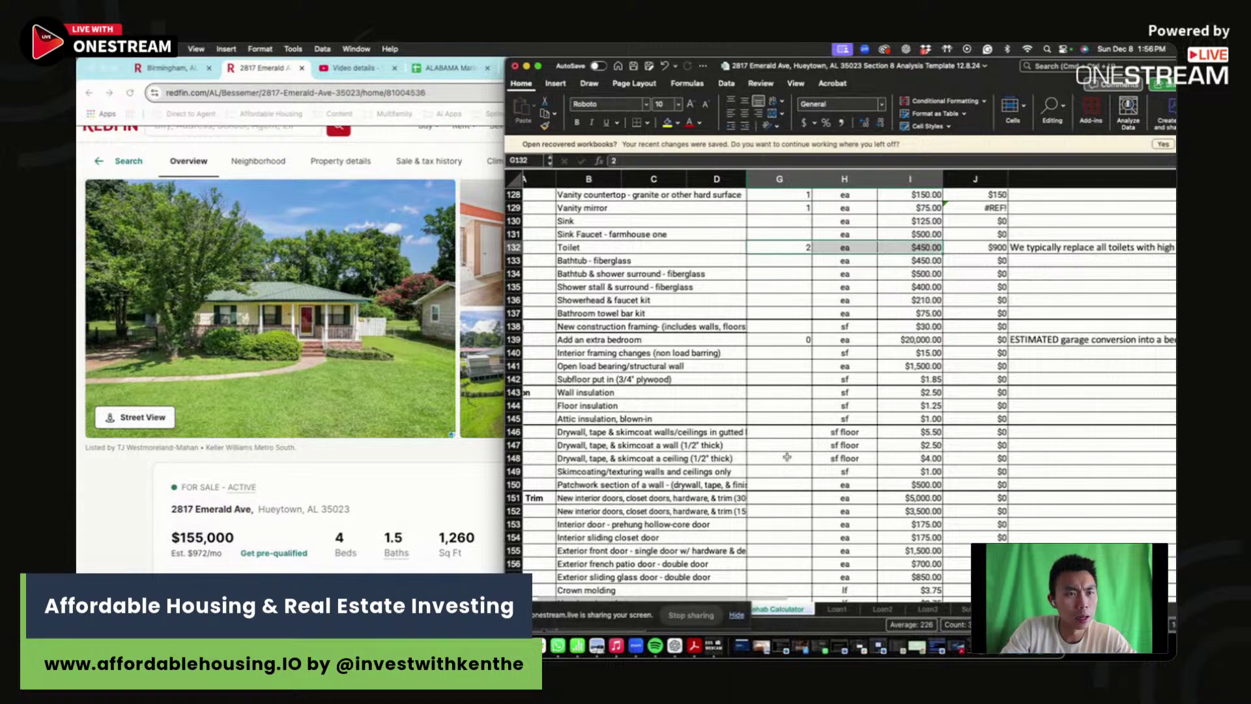
scroll(787, 457, down, 20)
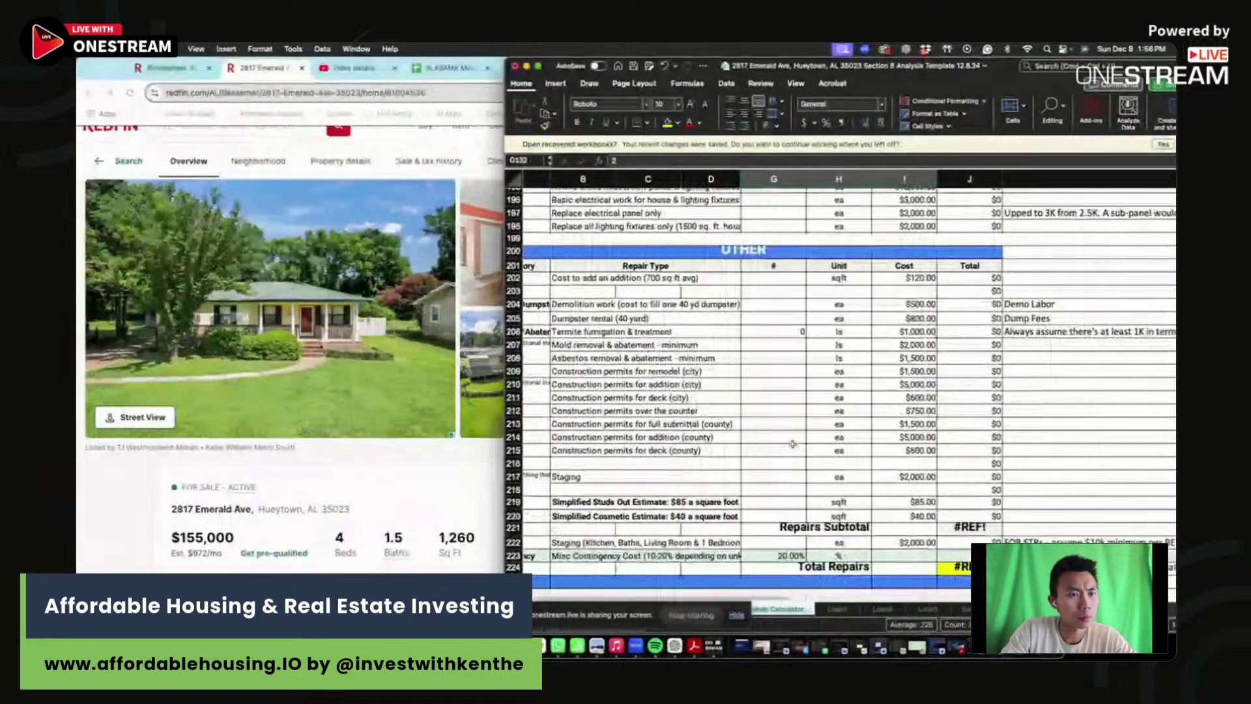
scroll(806, 383, up, 20)
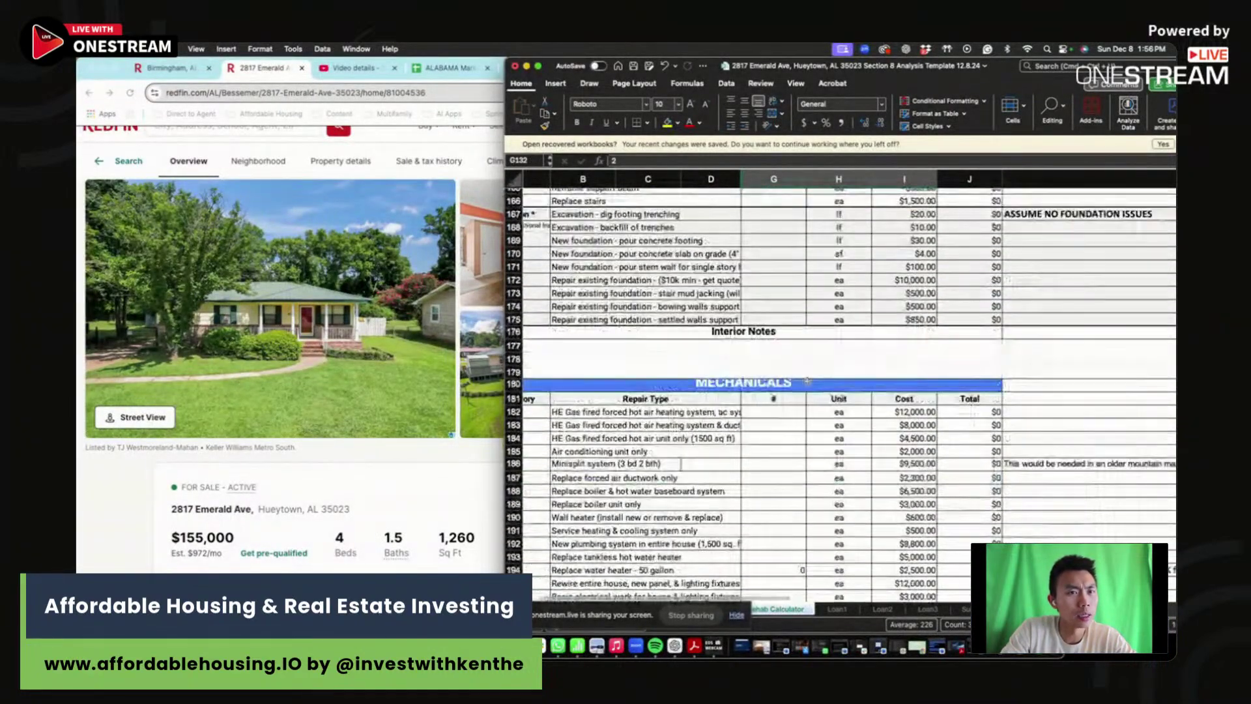
scroll(807, 381, up, 3)
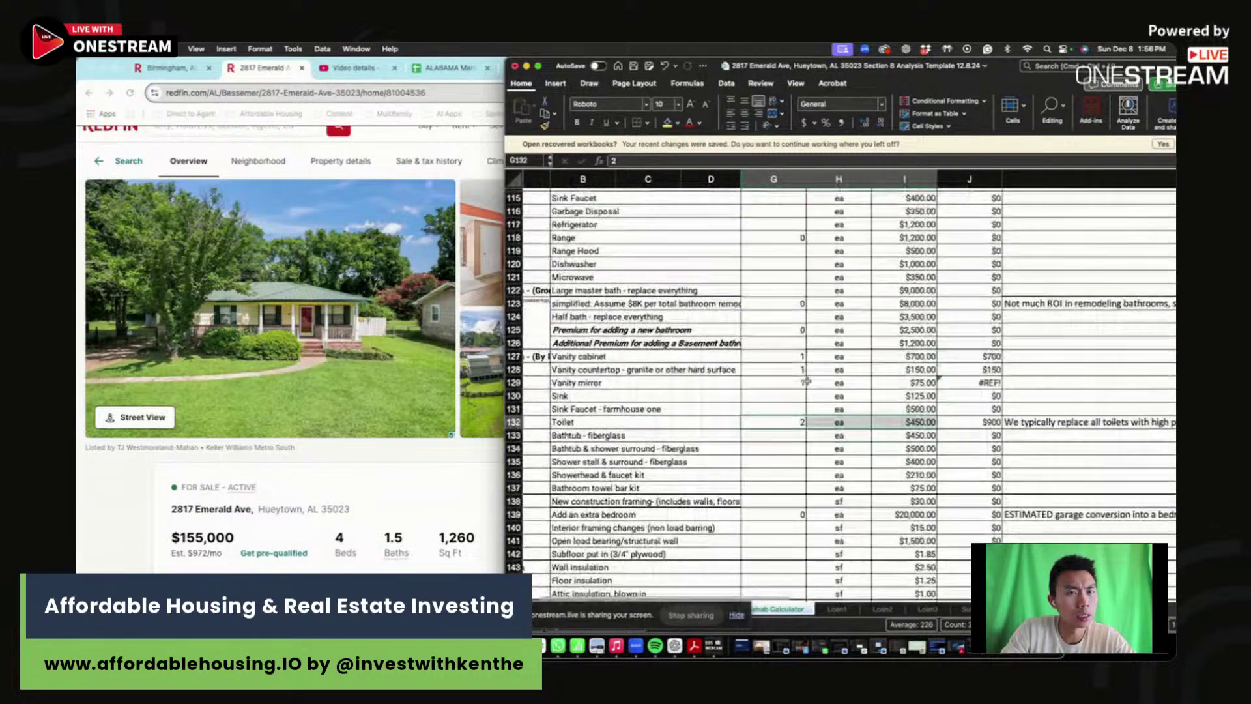
click(989, 383)
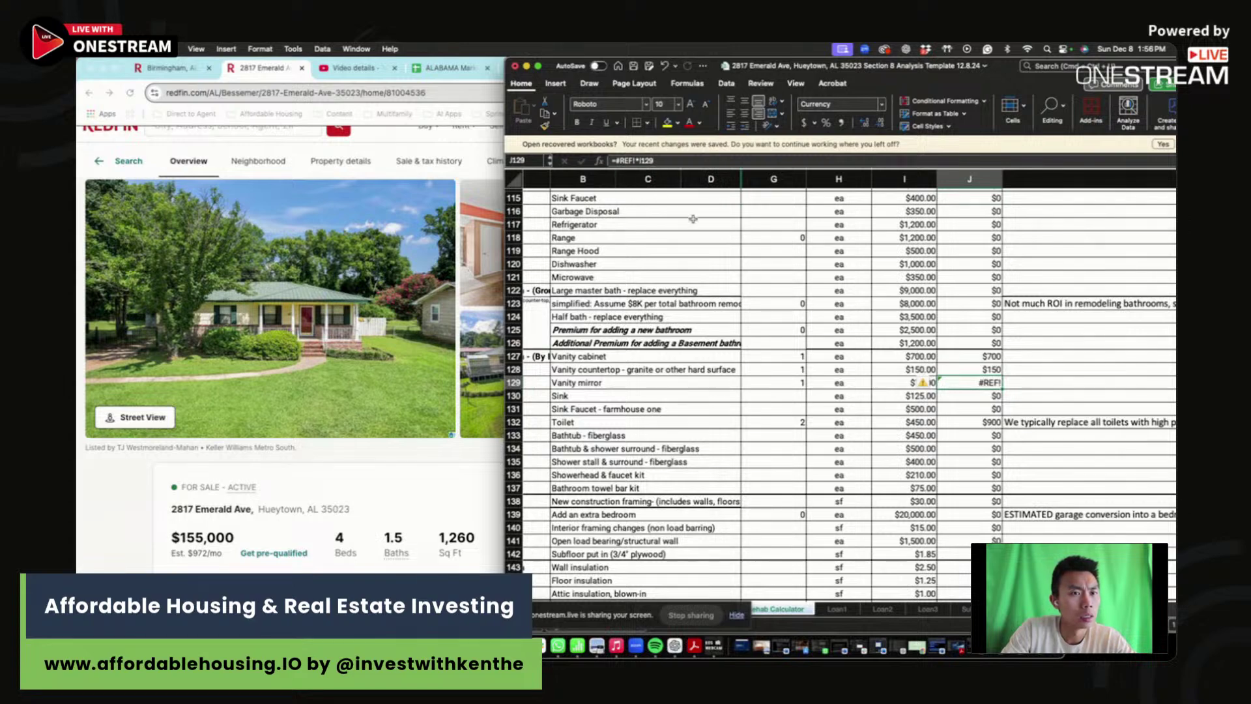
- Rewrite the vanity mirror total as =G129*I129 so it shows $75
click(954, 373)
drag(1002, 376, 1004, 385)
click(984, 383)
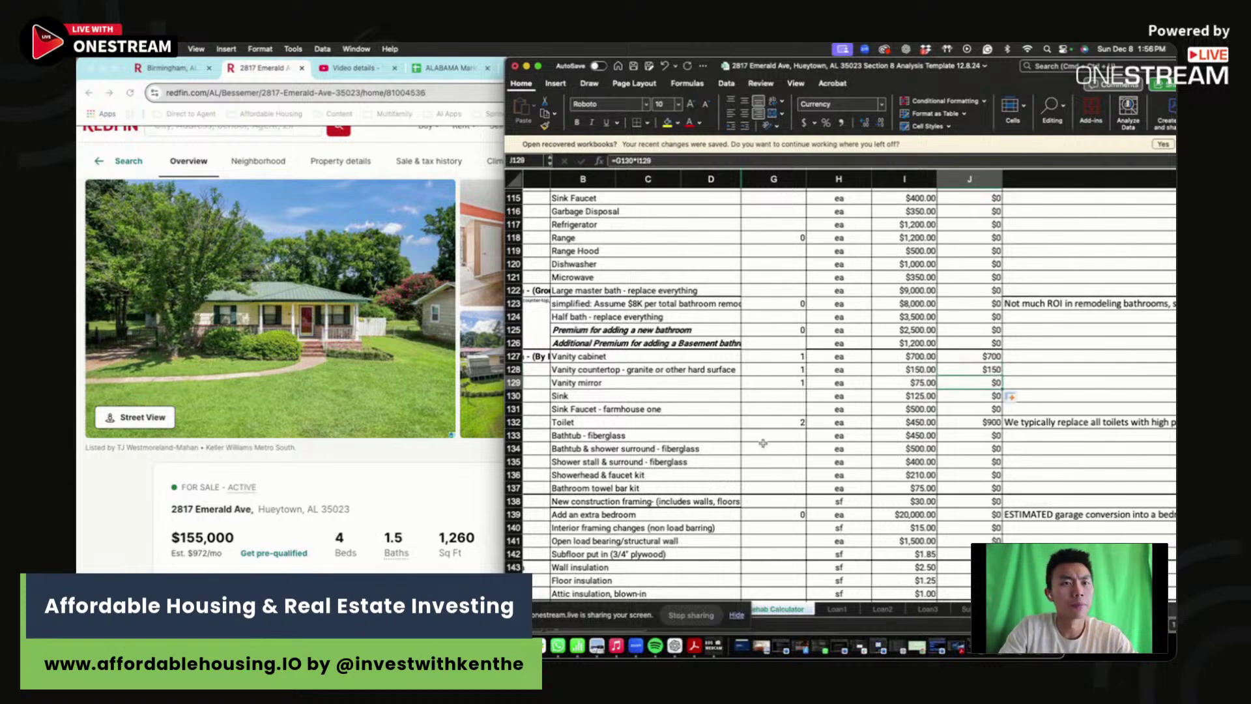
text(=)
key(Left)
key(Left)
key(Left)
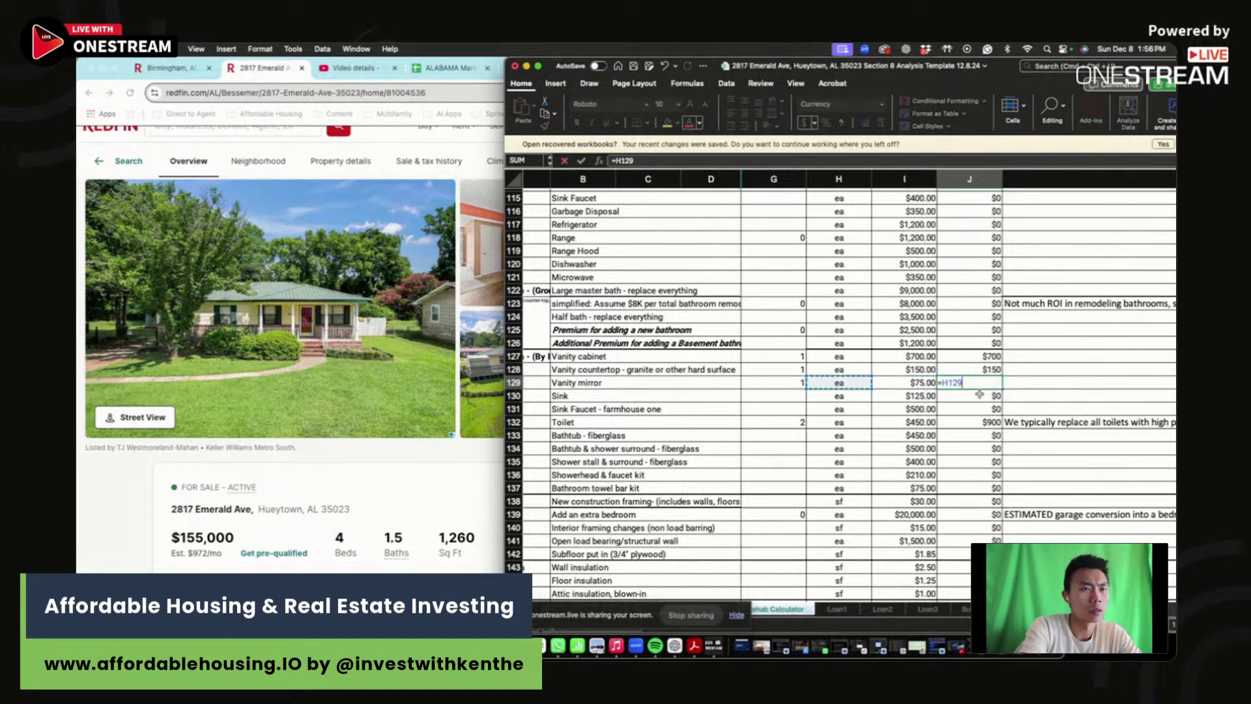
text(*)
key(Left)
key(Return)
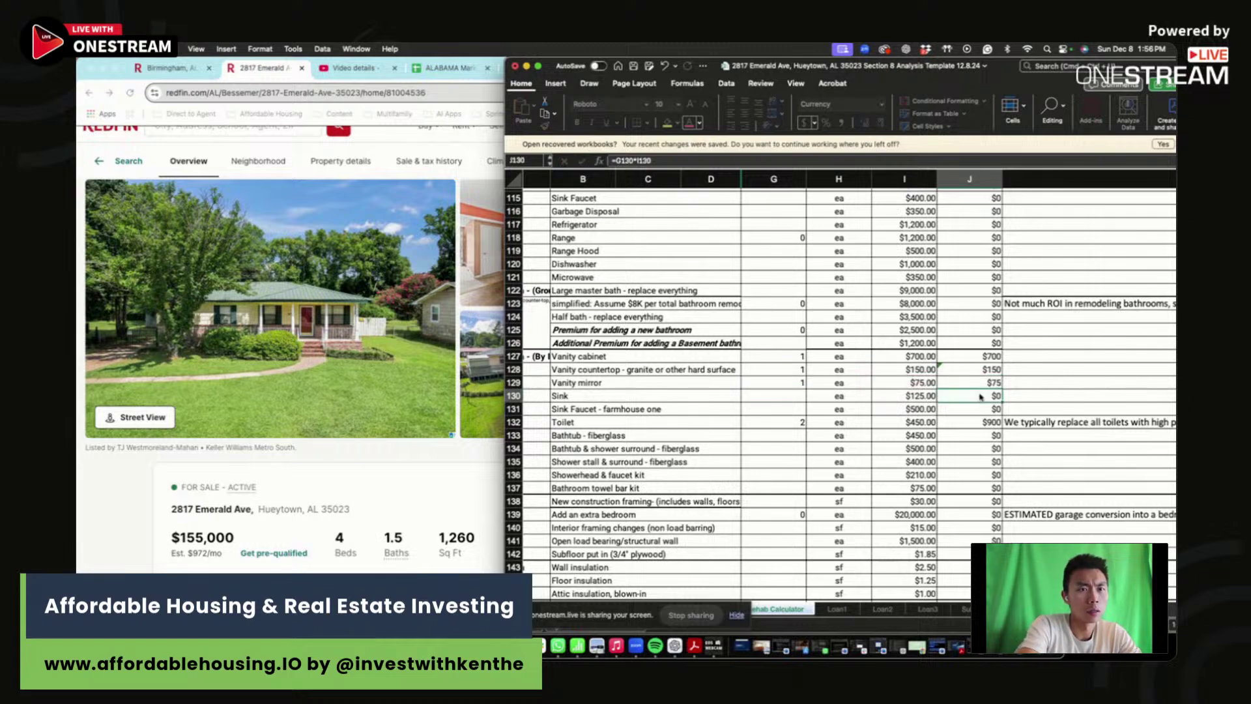
scroll(967, 407, up, 20)
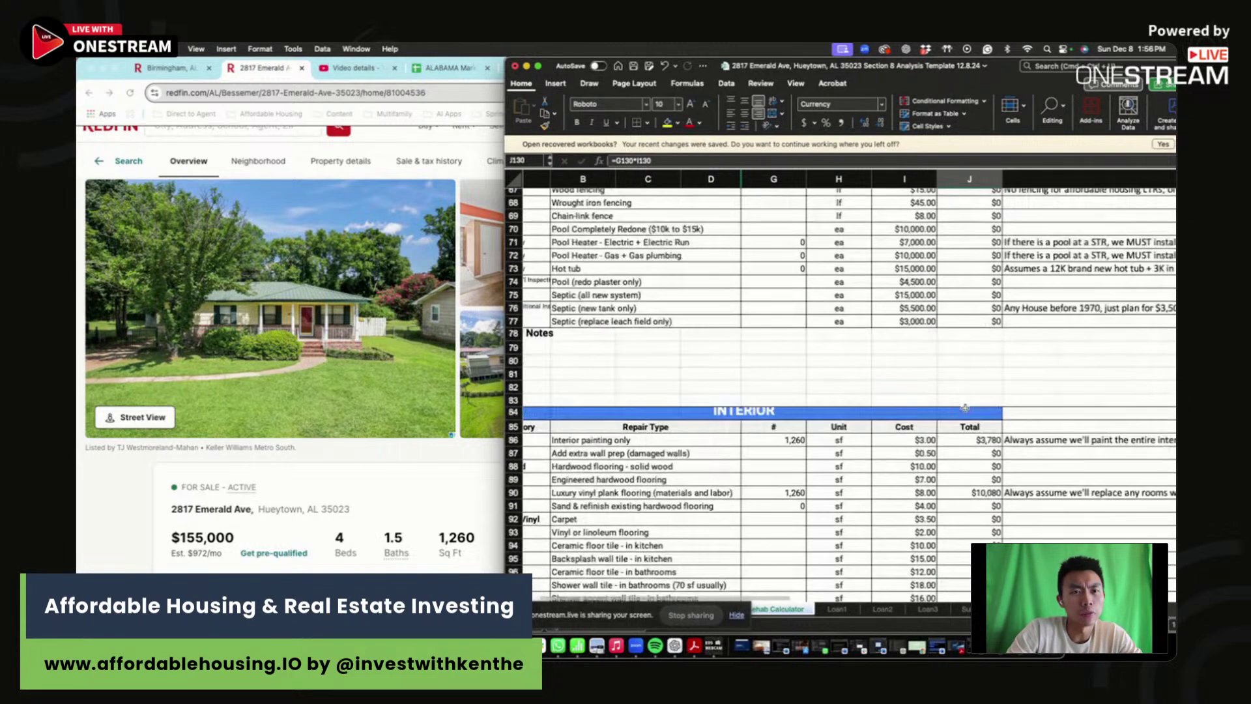
- Narrow the Excel window and select monthly rent (B16) on Creative Finance Analysis
scroll(965, 408, up, 8)
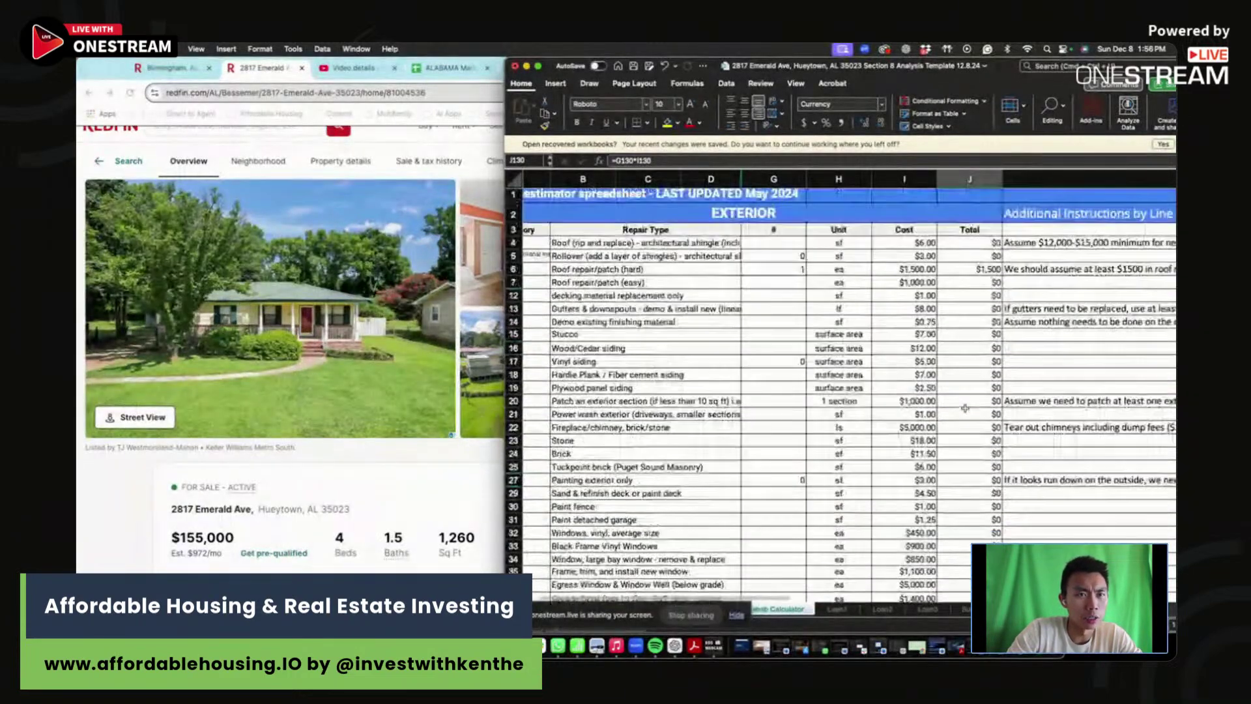
click(904, 493)
scroll(904, 456, down, 5)
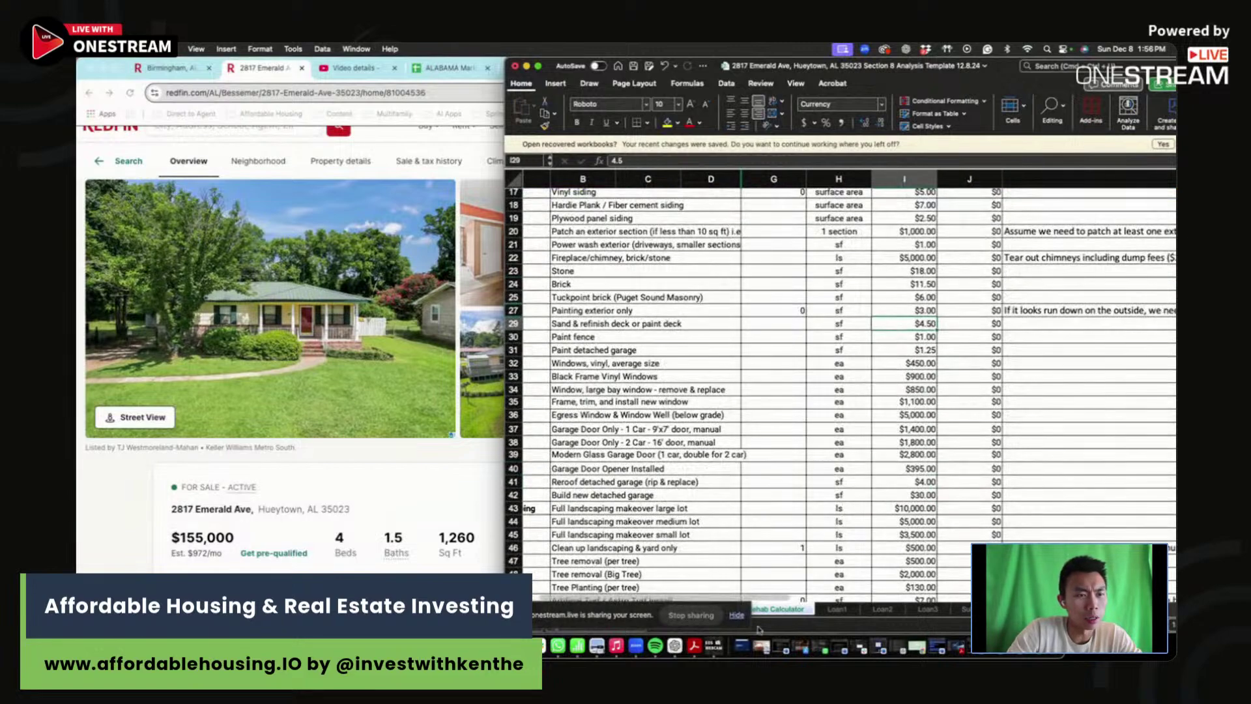
drag(506, 391, 653, 391)
click(832, 608)
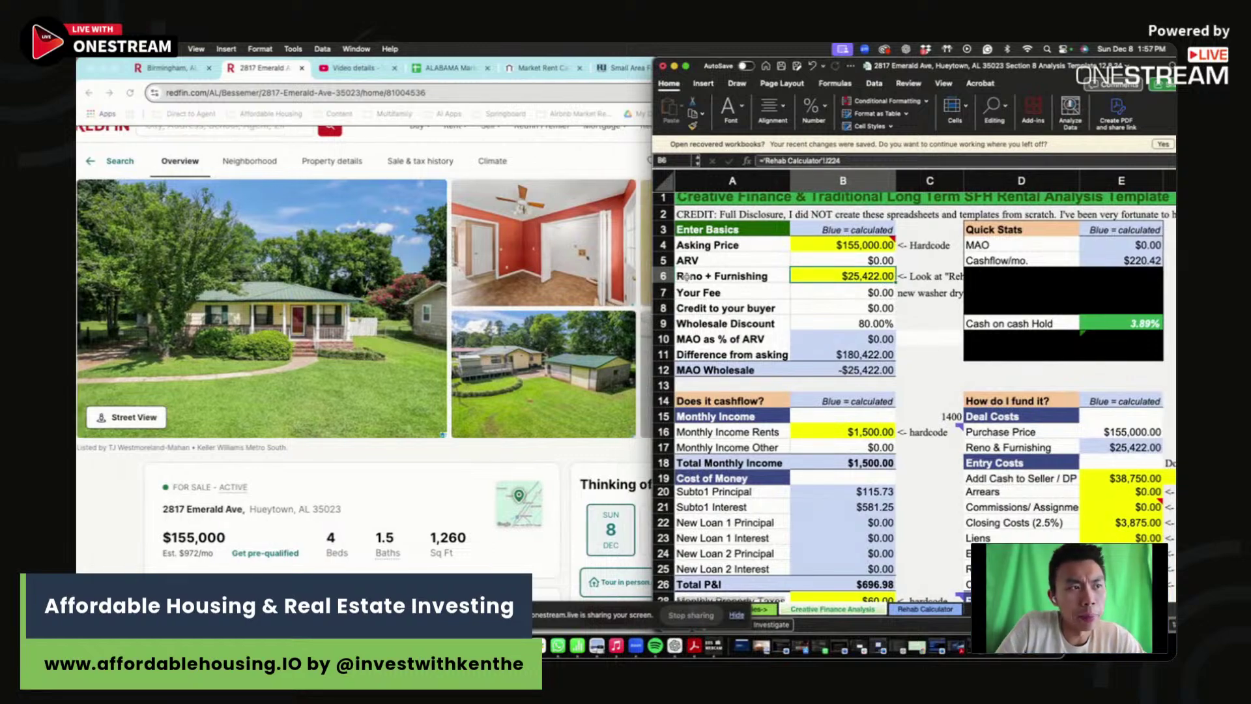
click(886, 430)
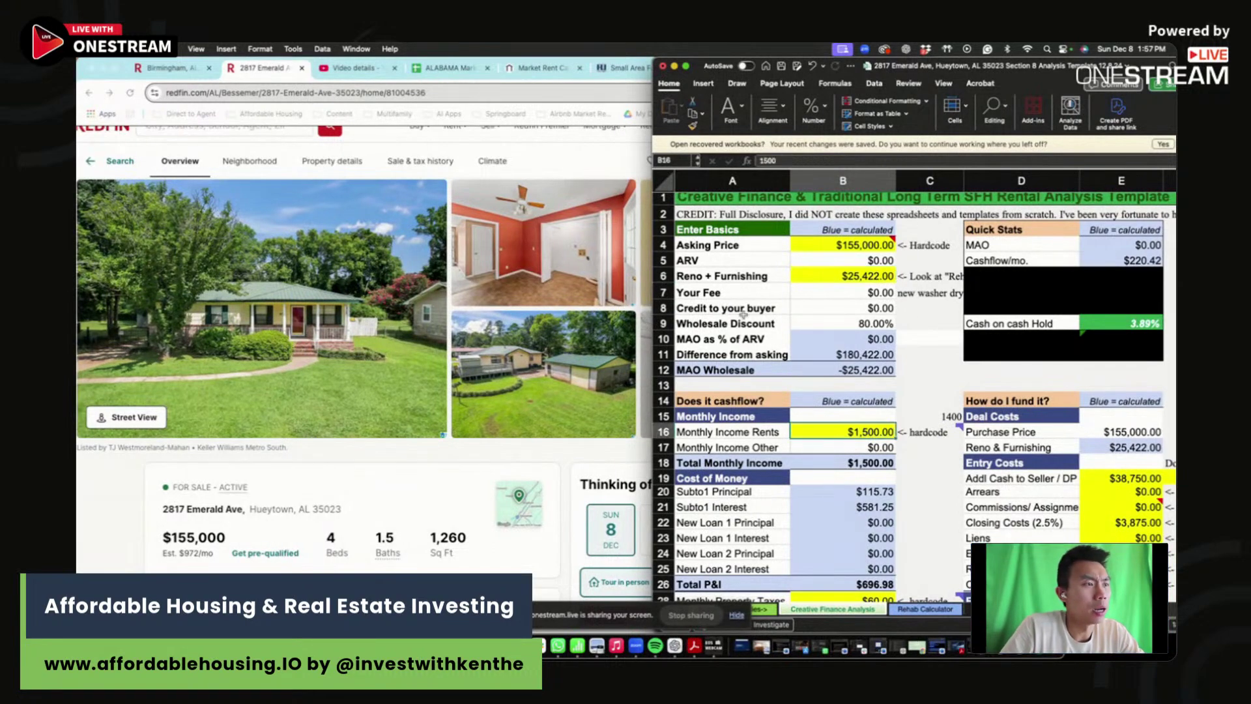
- Bring Chrome forward, showing HUD's Fair Market Rents page
click(564, 100)
key(super+9)
click(572, 94)
- Open HUD USER's FY2025 Small Area FMR lookup and choose Alabama as the state
text(hu)
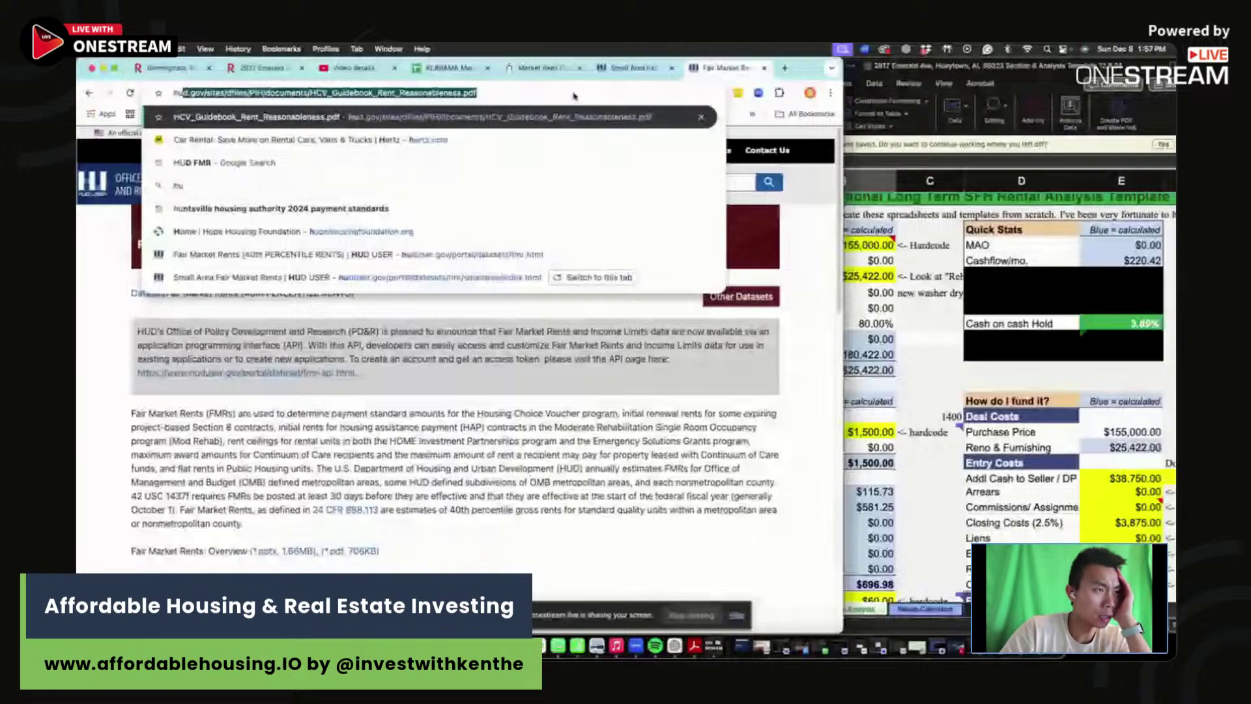
key(Escape)
scroll(236, 383, down, 10)
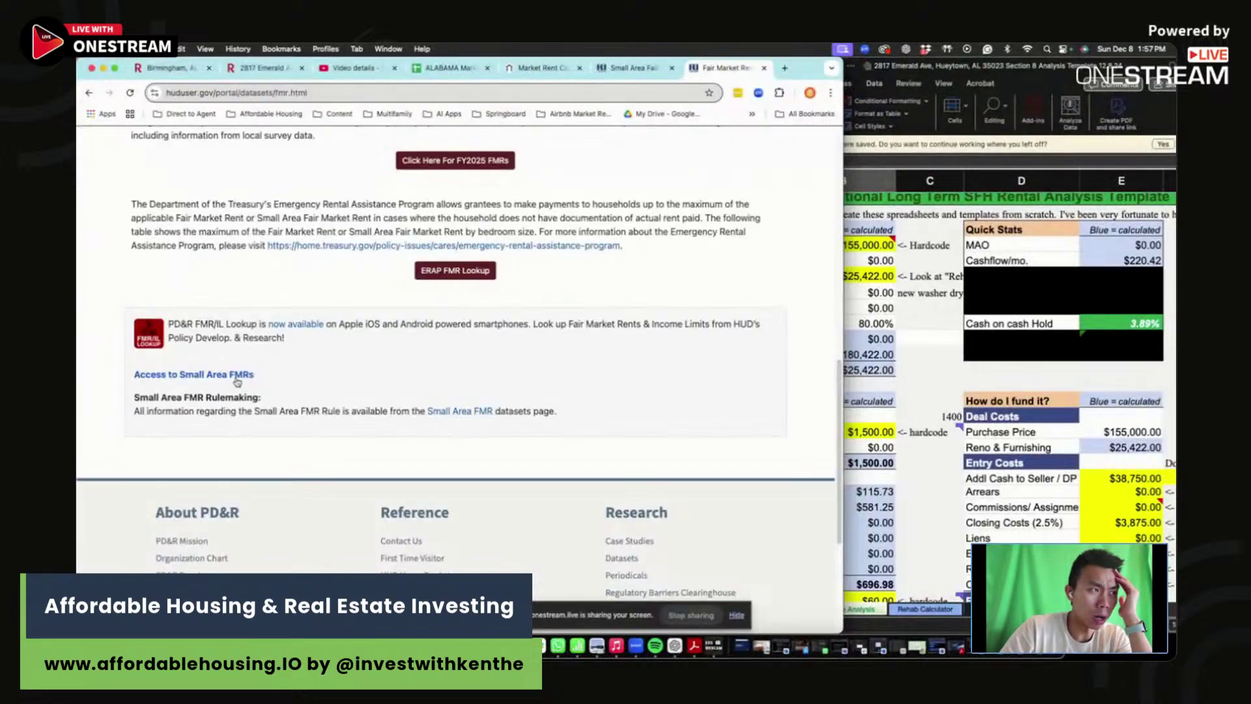
click(237, 376)
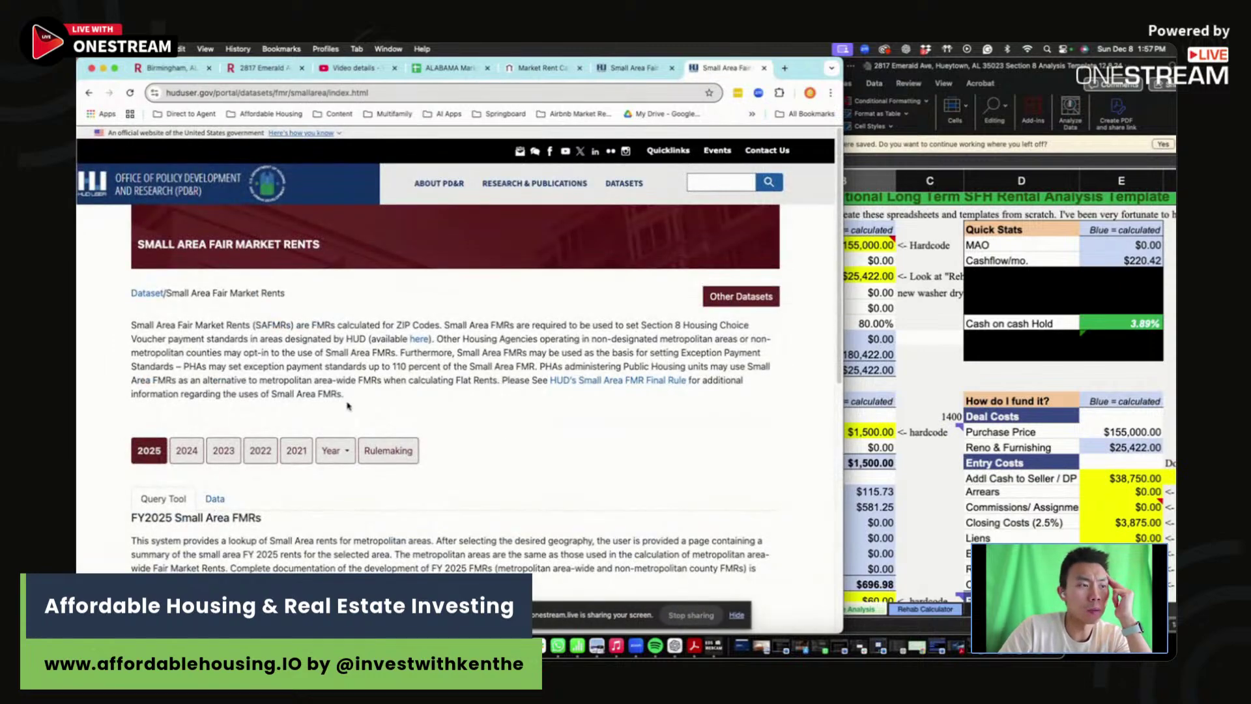
scroll(348, 405, down, 5)
click(415, 370)
click(360, 339)
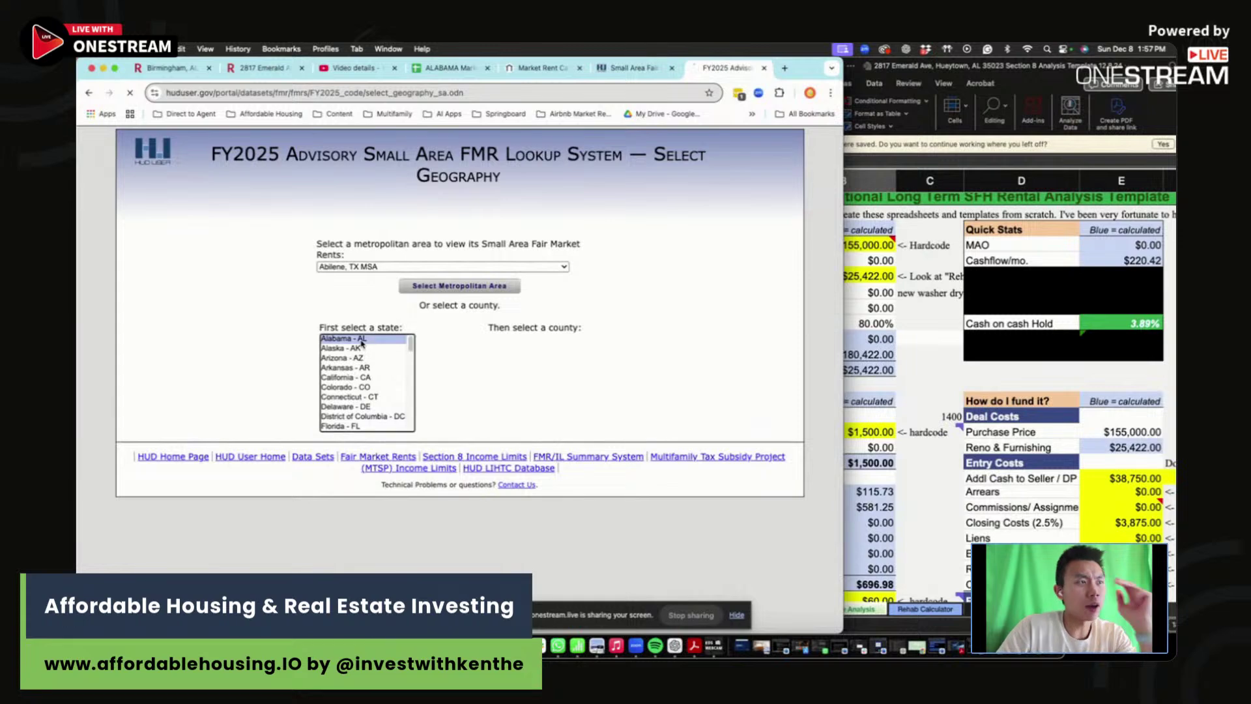
click(546, 362)
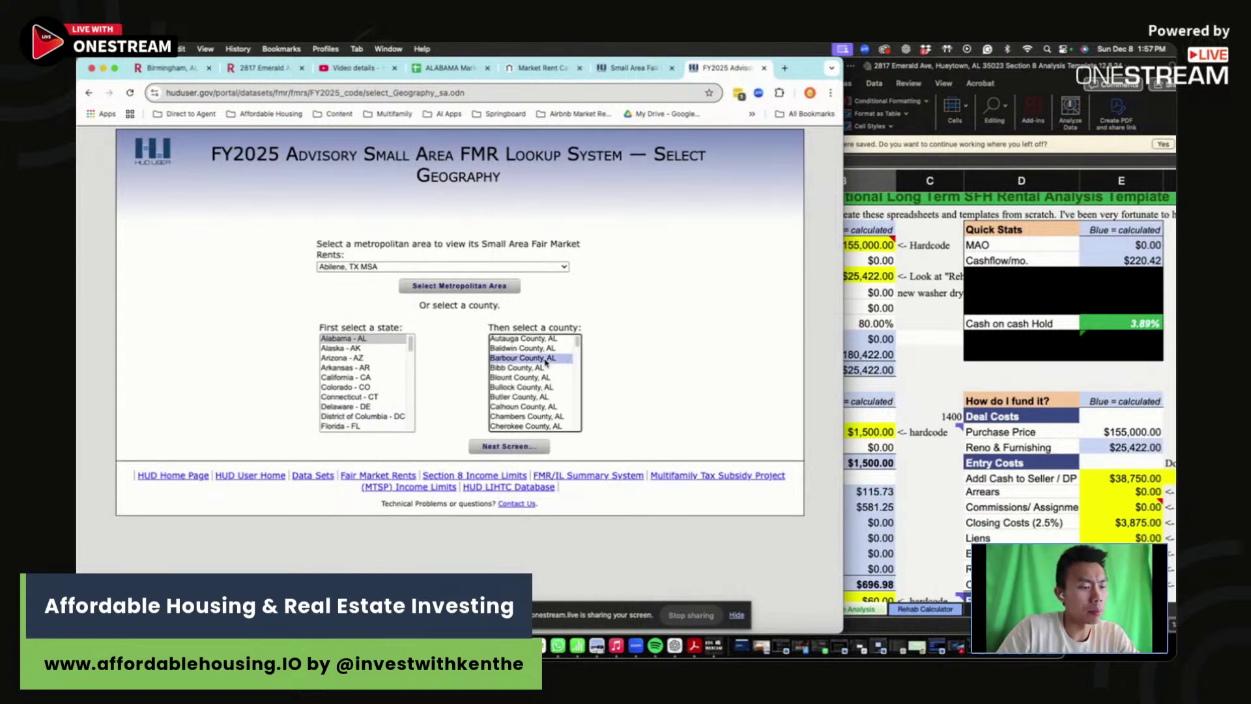
key(j)
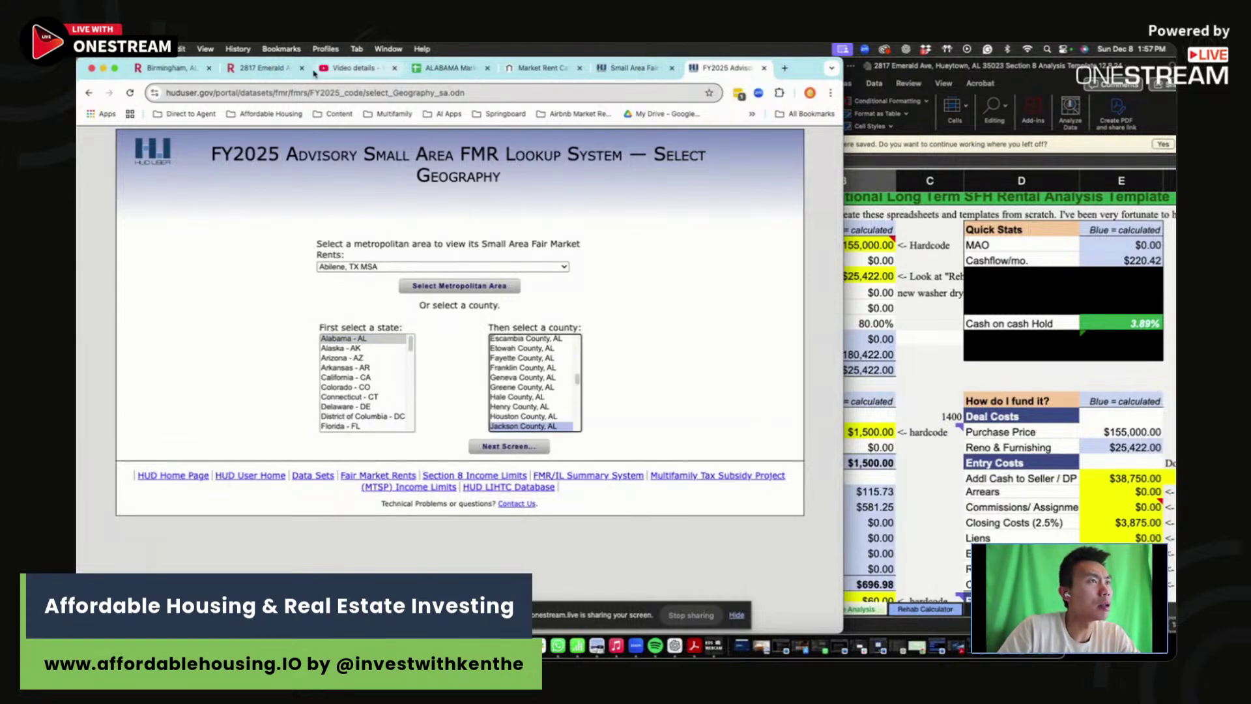
- Confirm the listing's county on Redfin, load Jefferson County, AL, and select zip 35023's four-bedroom $1,810
click(262, 68)
key(super+f)
text(c)
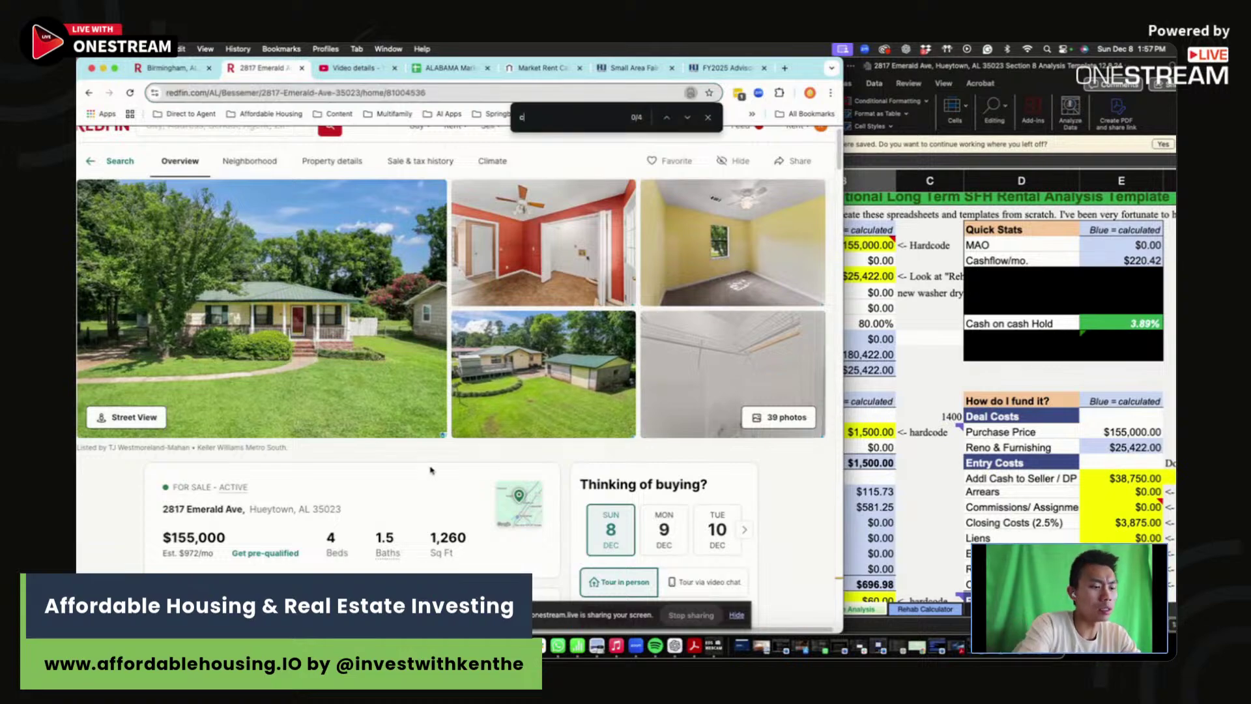
text(ounty)
key(Return)
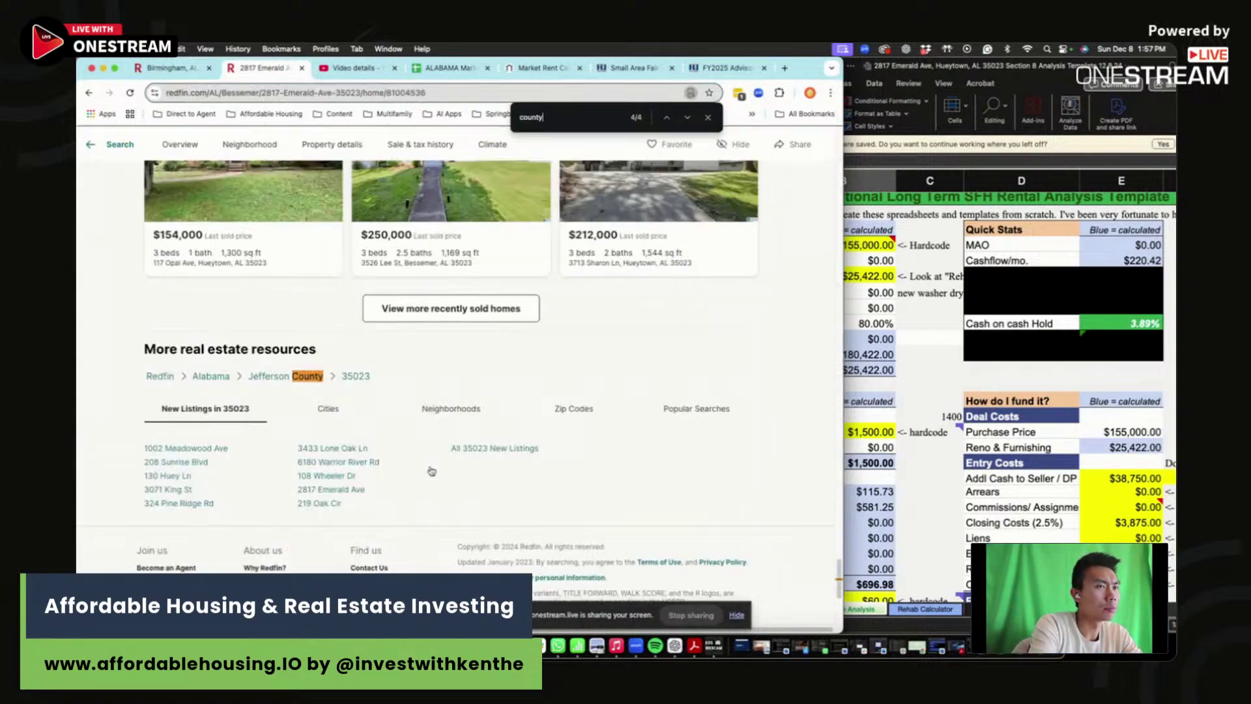
click(726, 67)
scroll(520, 426, down, 2)
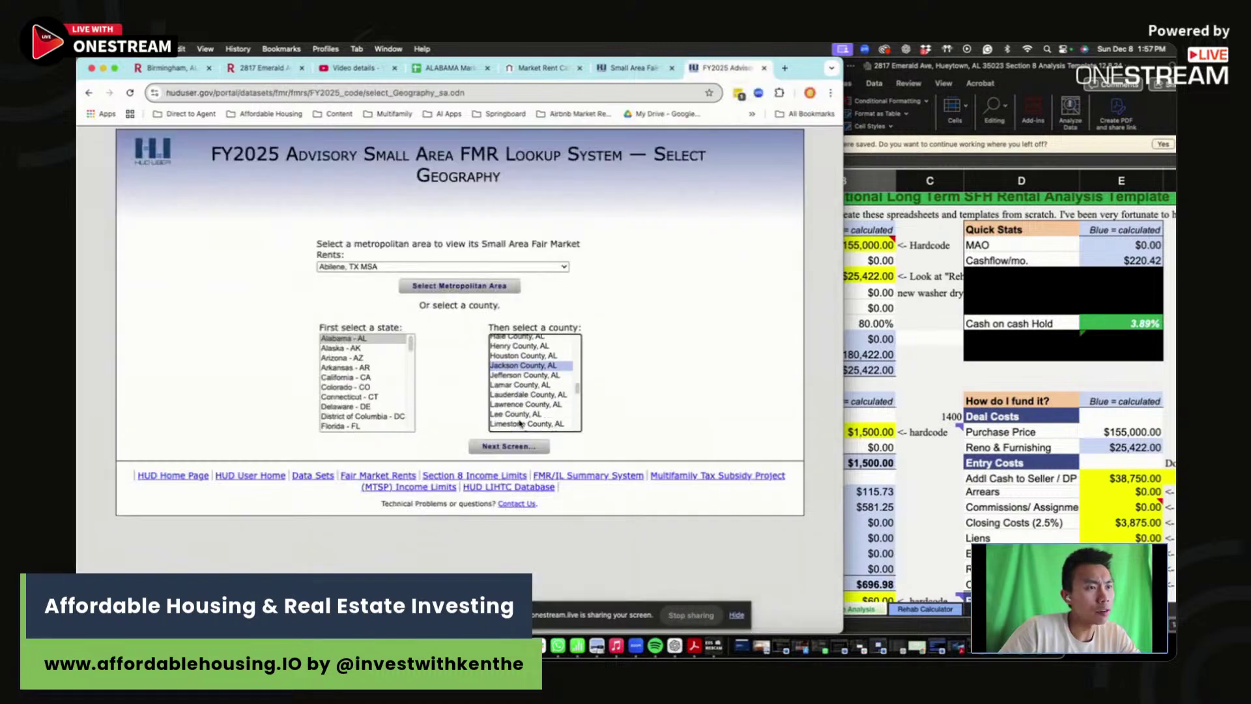
click(521, 375)
click(508, 445)
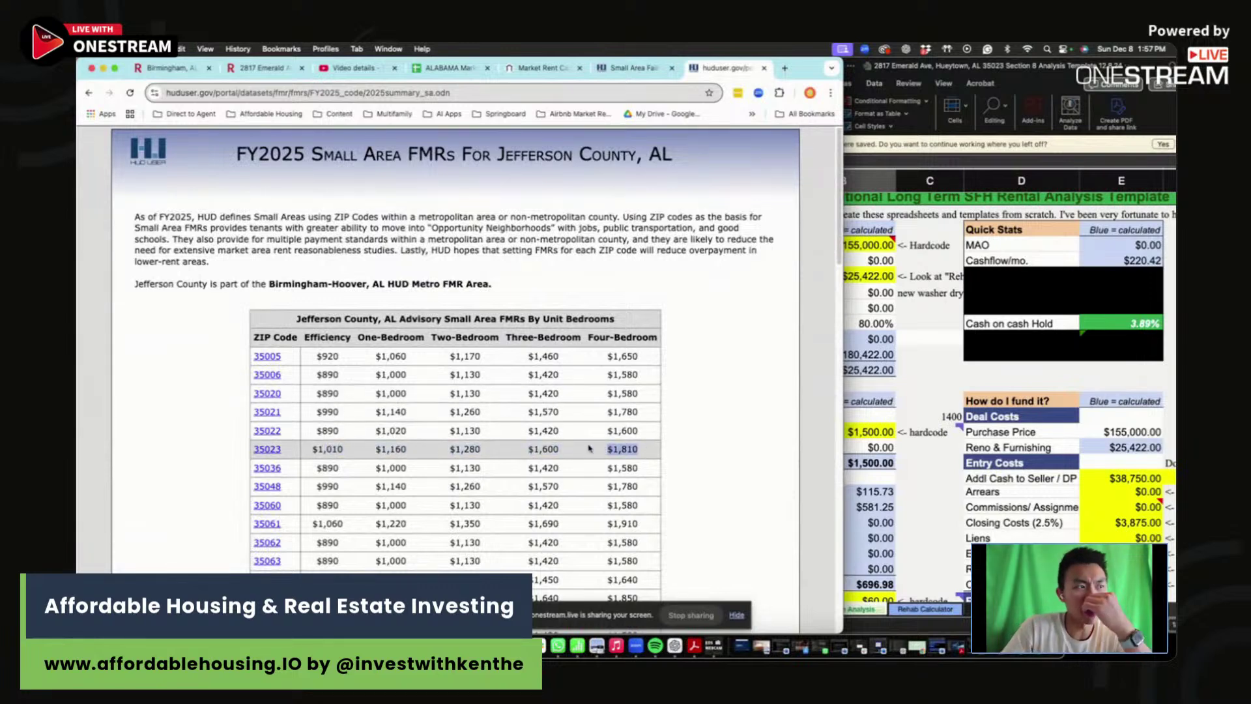
drag(613, 449, 649, 454)
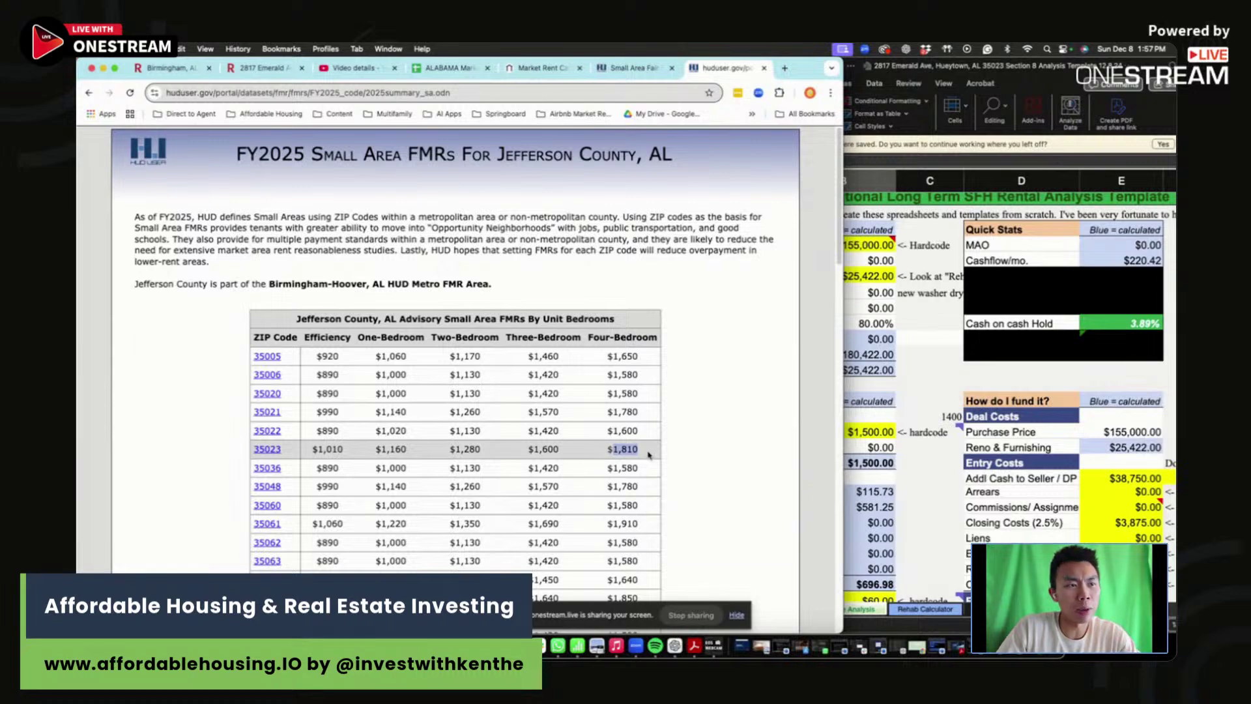
click(946, 466)
scroll(879, 492, down, 10)
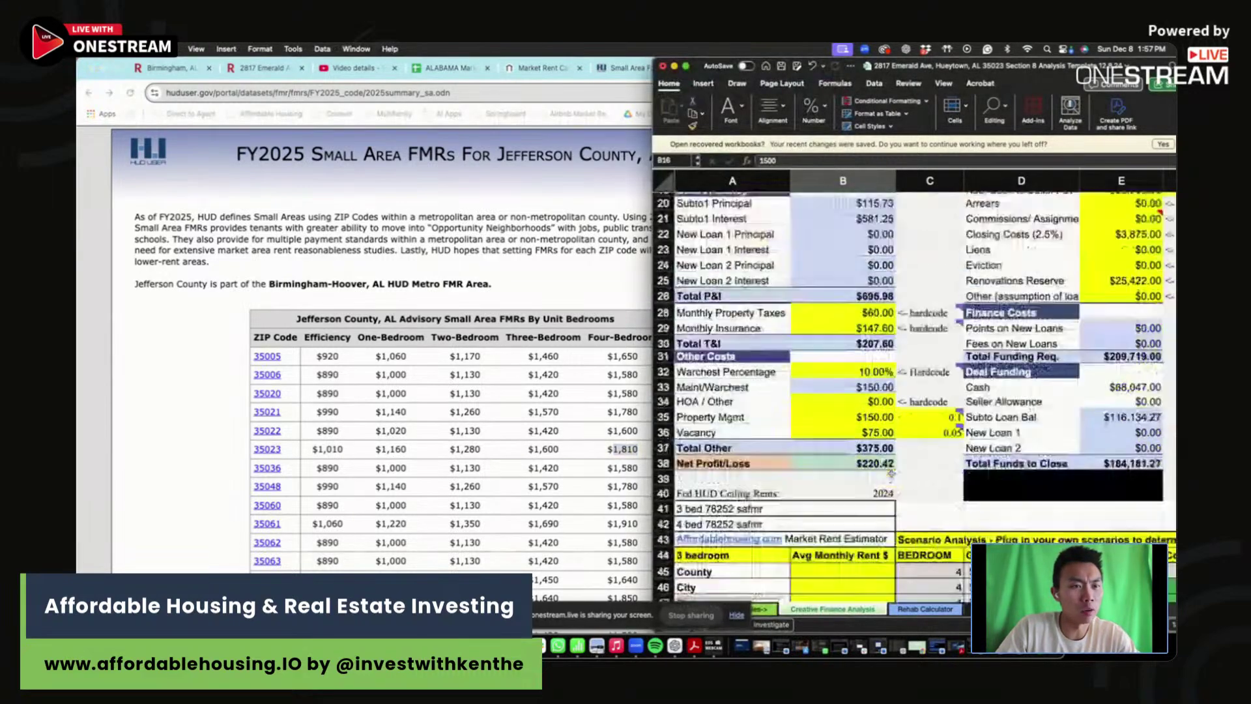
- Enter HUD ceiling rents of 1,810 for 4 bed and 1,600 for 3 bed
click(861, 389)
text(1,810)
key(Return)
key(Up)
key(Up)
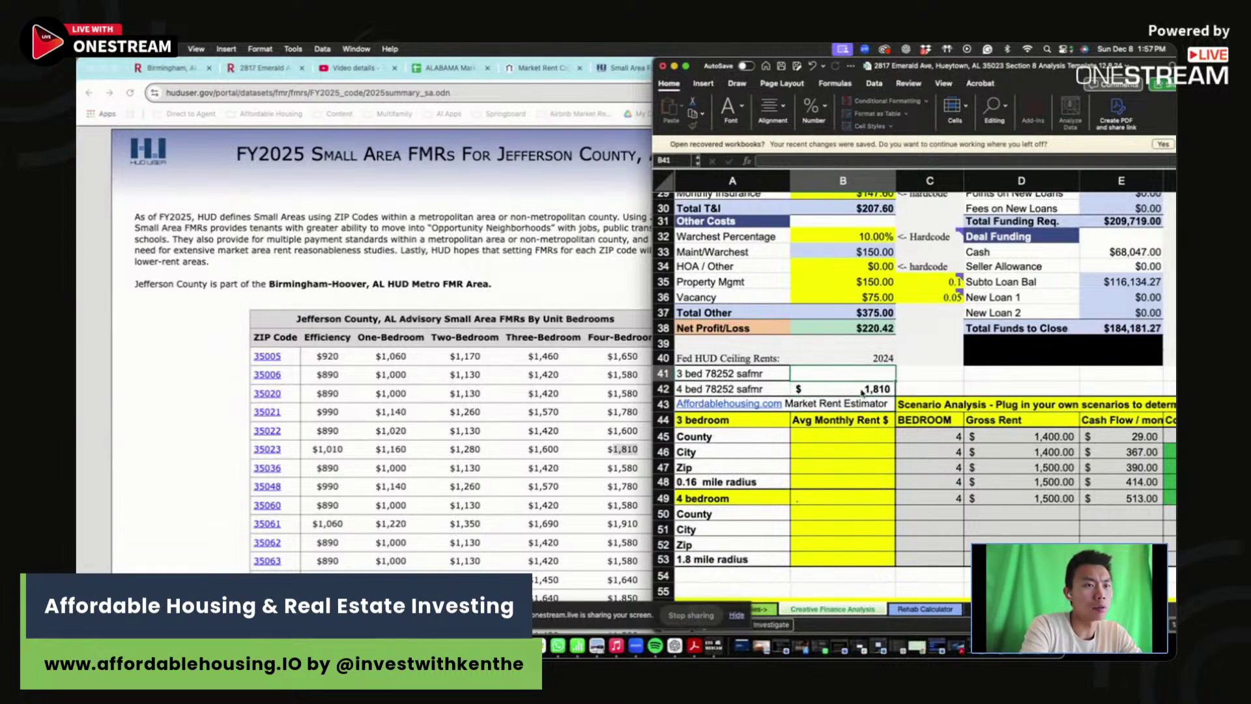
text(1600)
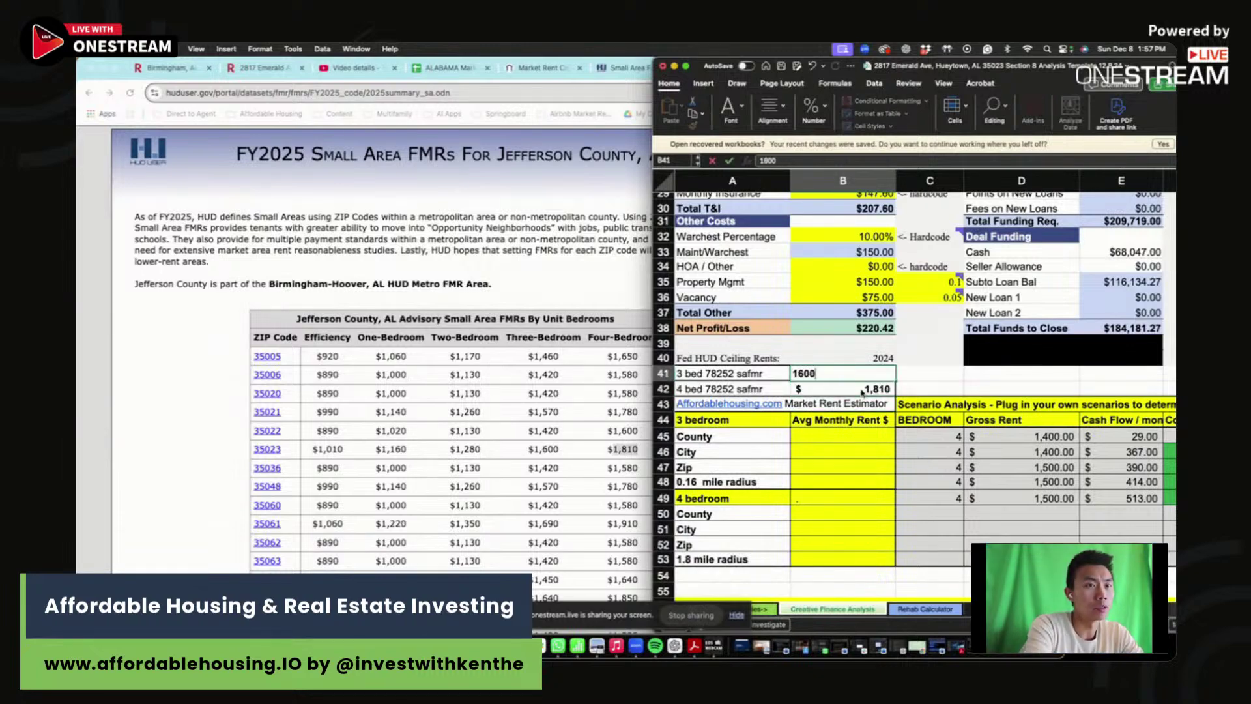
key(Left)
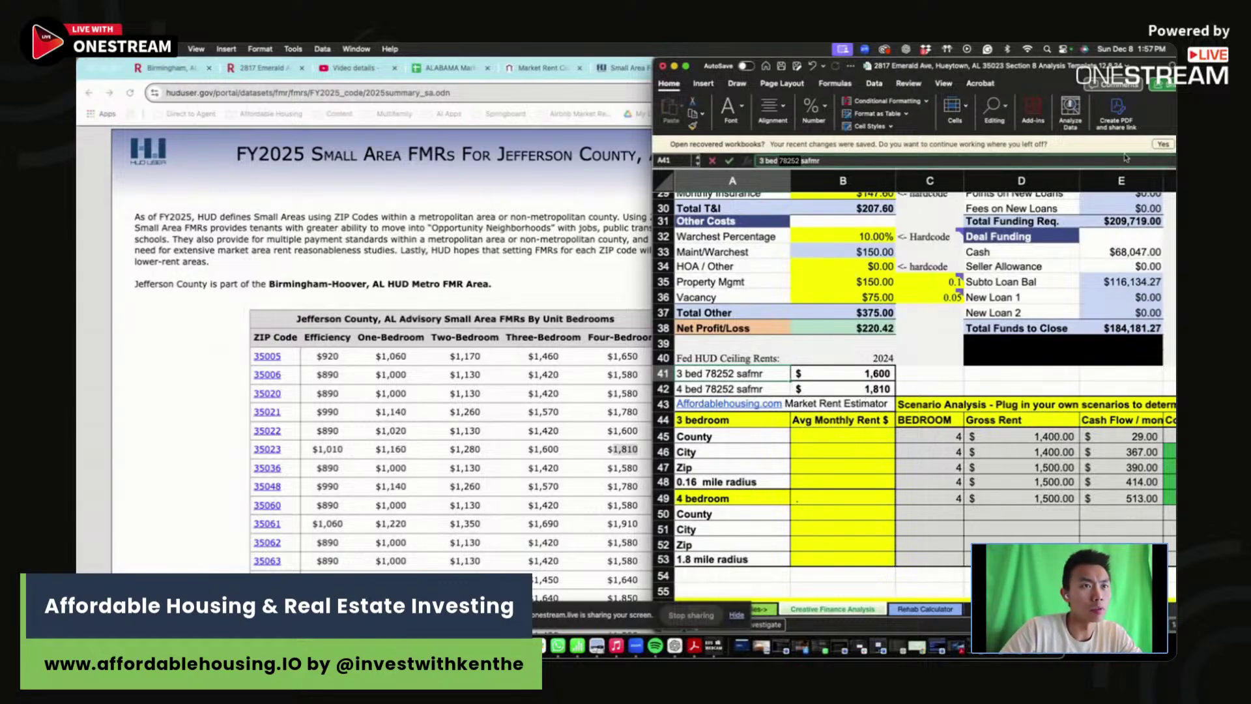
- Relabel the ceiling-rent rows as '3 bed 35023 safmr' and '4 bed 35023 safmr'
text(35023)
key(Return)
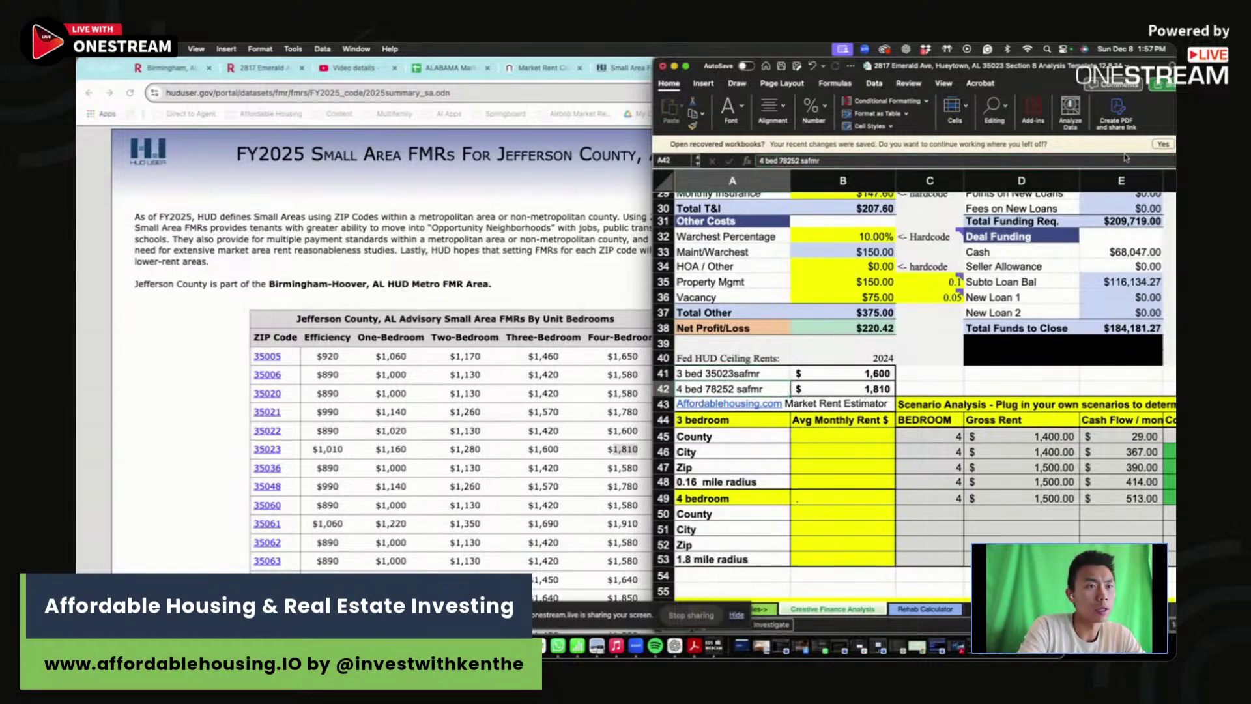
key(Up)
click(797, 160)
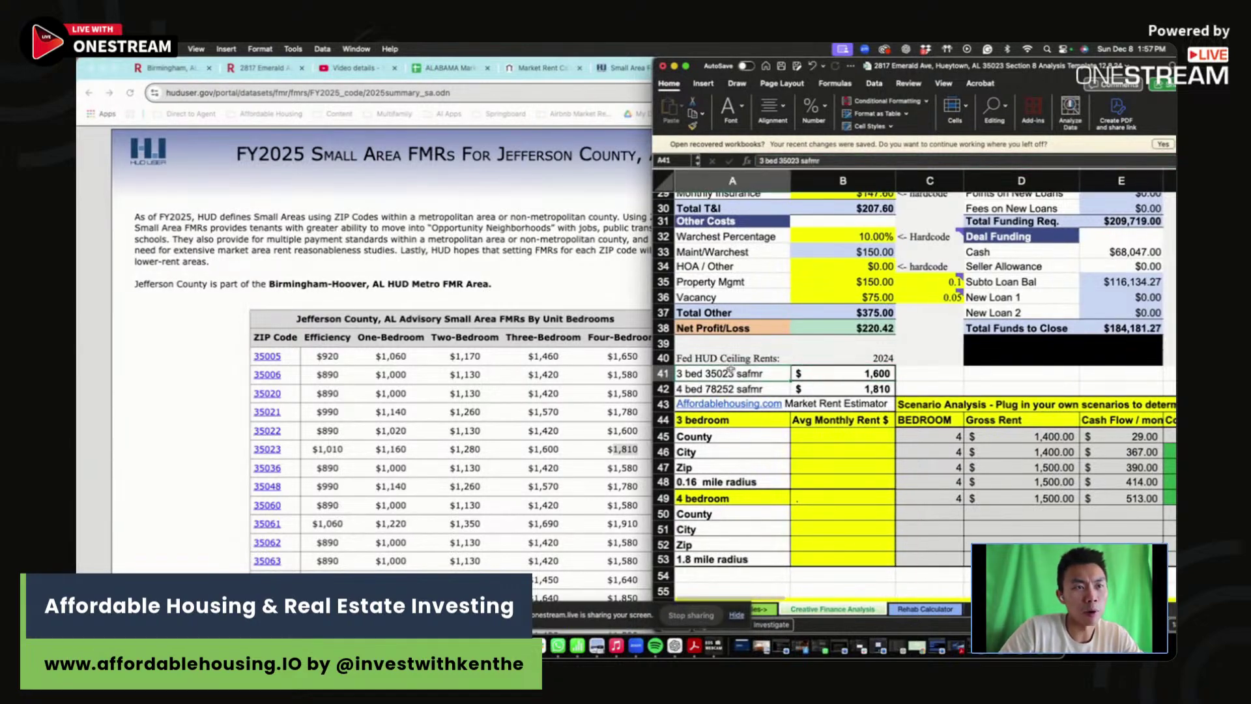
key(cmd+c)
key(Down)
key(cmd+v)
click(760, 161)
text(4)
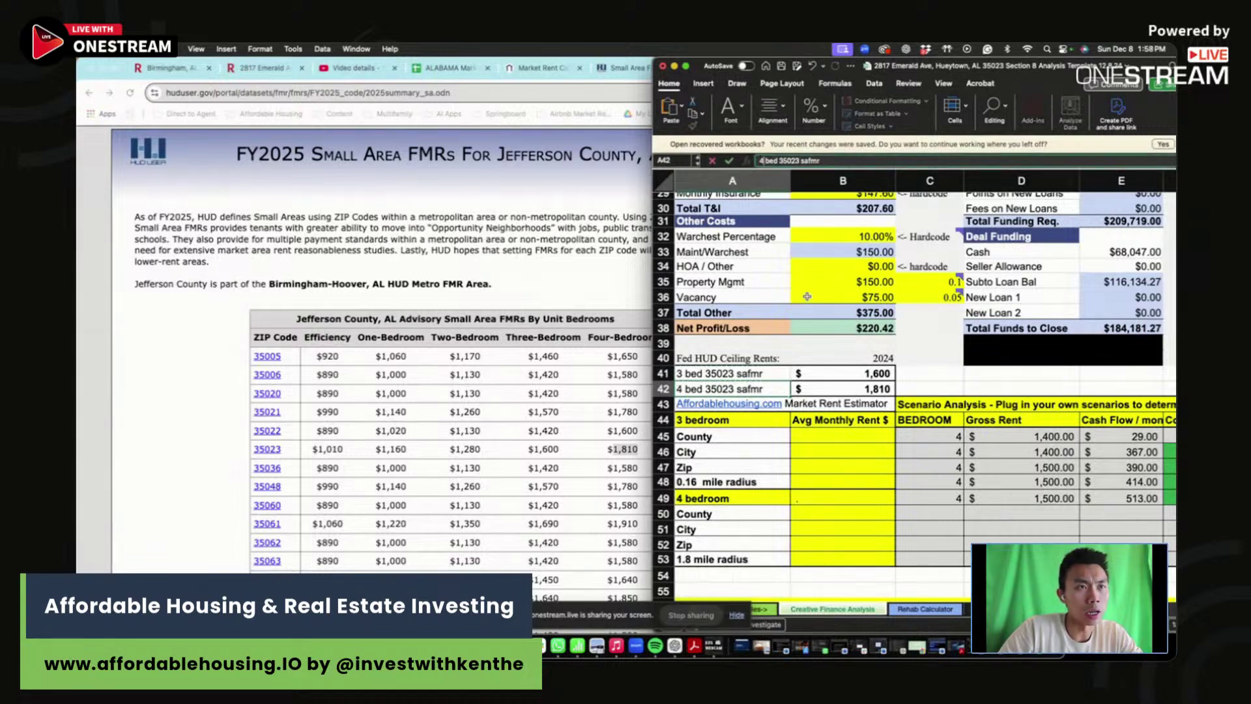
key(Tab)
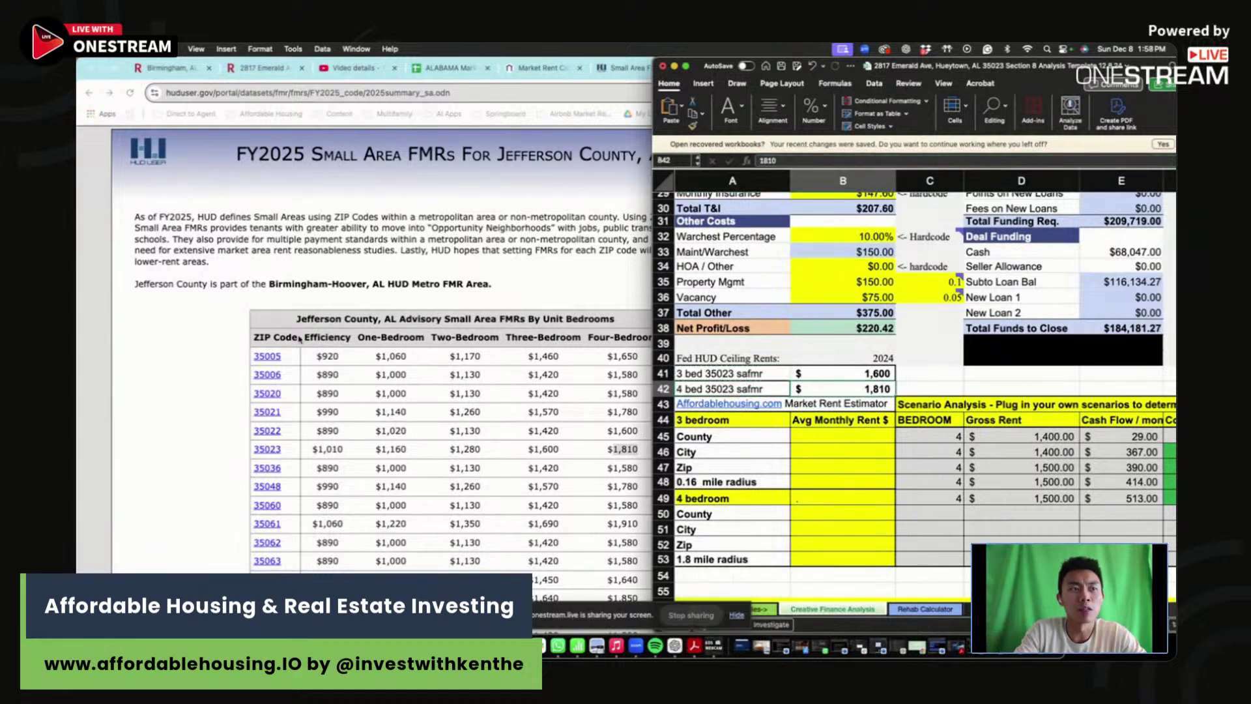
click(492, 263)
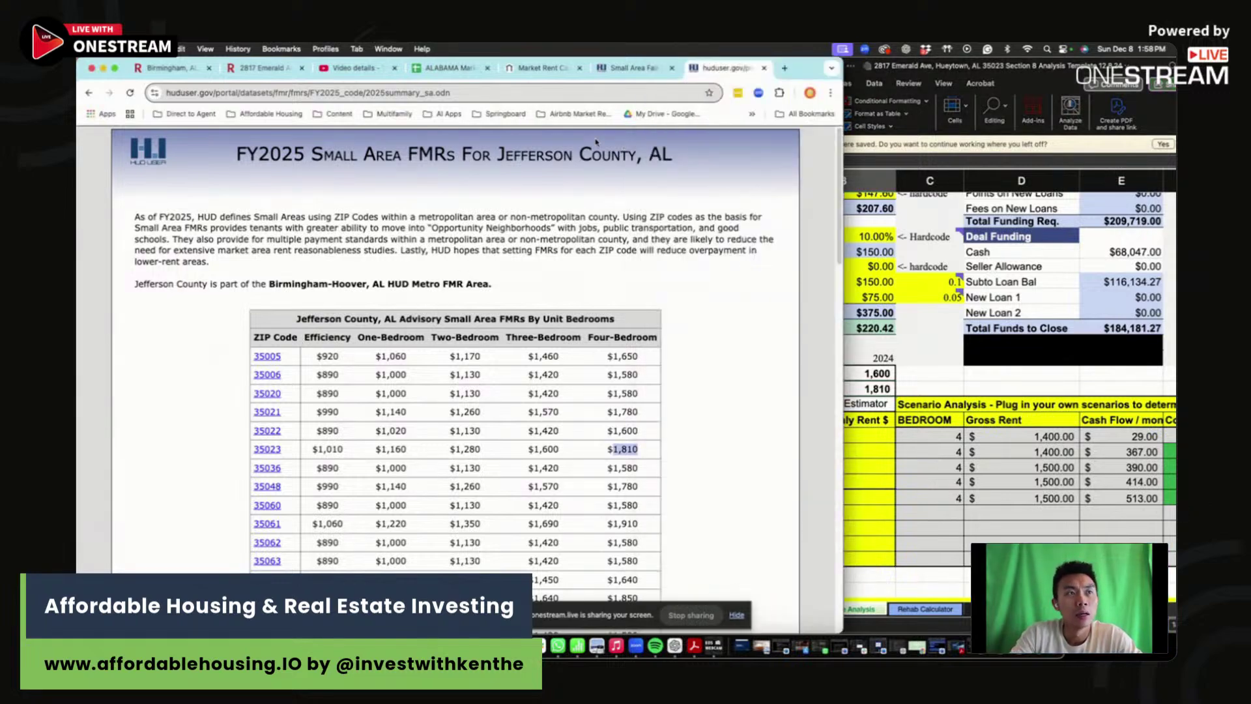
- Reload the AffordableHousing.com Market Rent Estimator and clear the address field's autofill
click(541, 68)
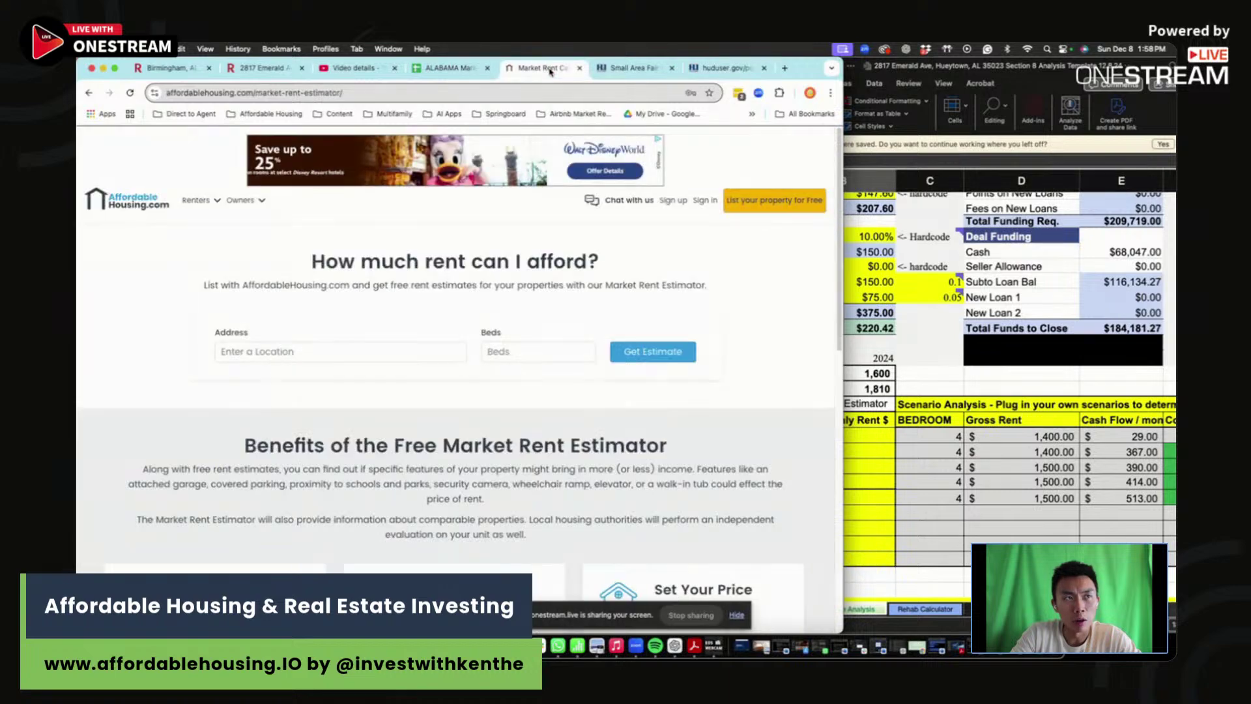
mouse_move(246, 200)
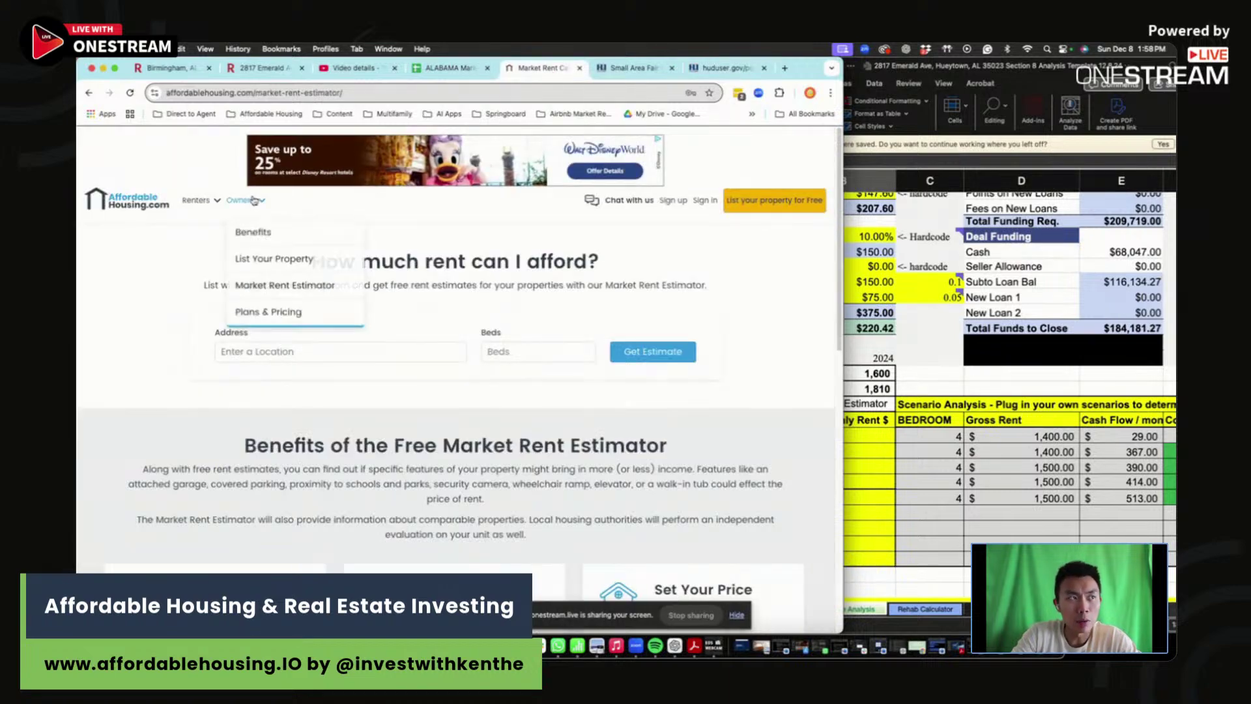
click(274, 288)
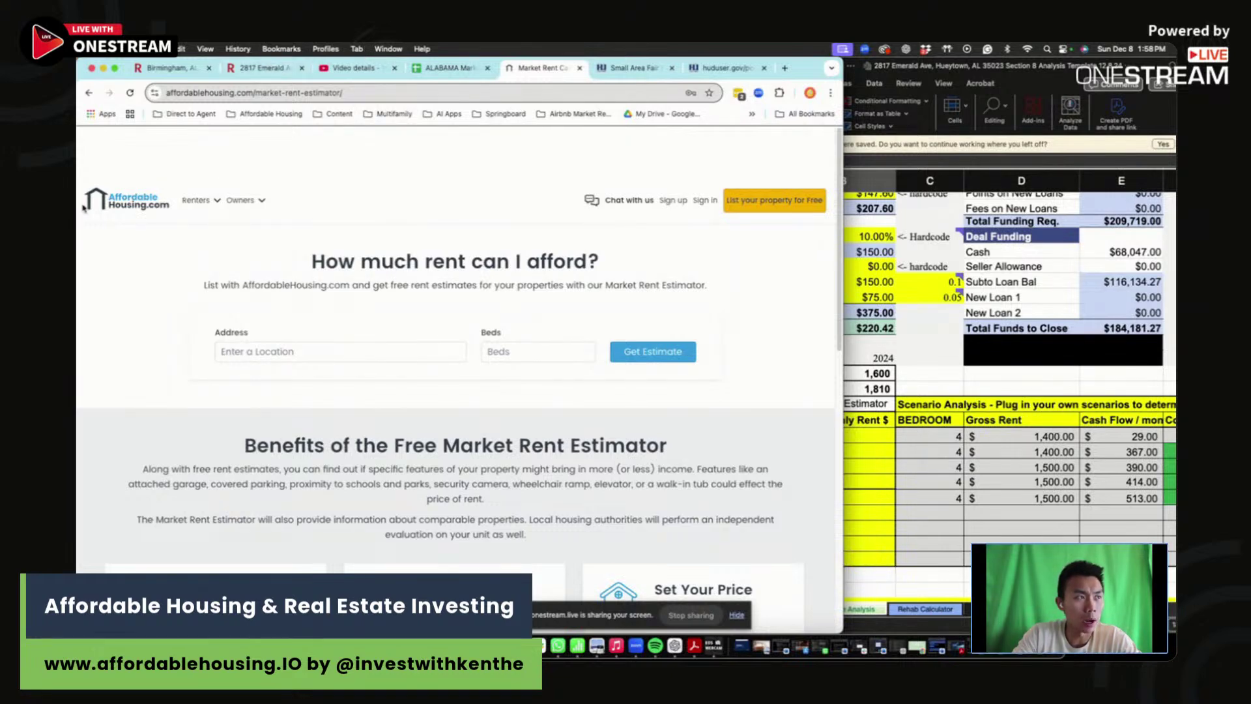
mouse_move(247, 201)
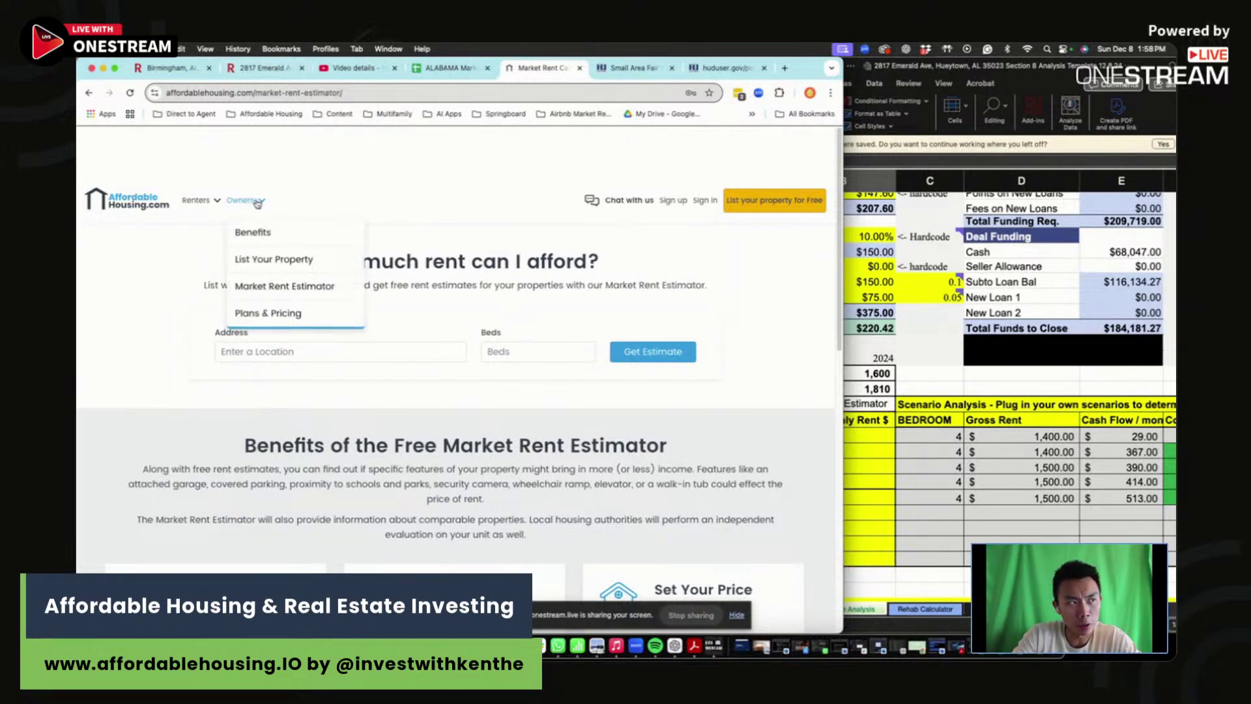
click(273, 355)
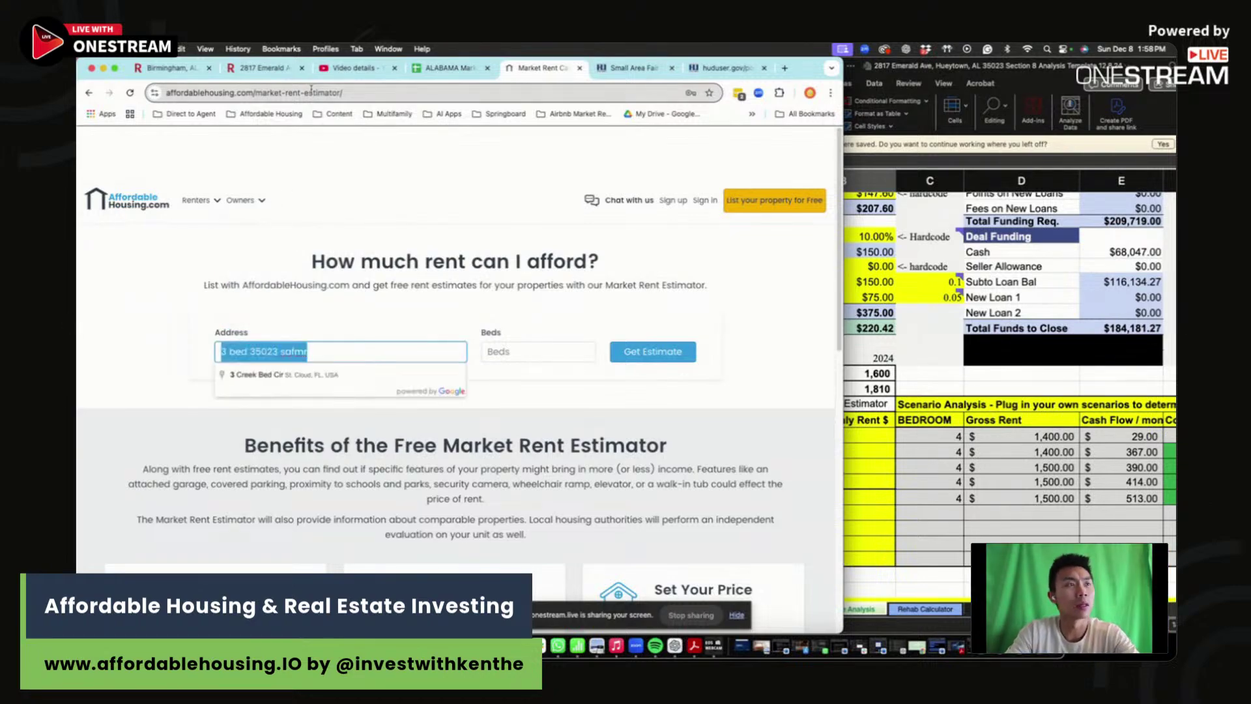
key(Escape)
- Copy the Hueytown listing address from Redfin and get its 4-bed rent estimate
click(250, 69)
scroll(344, 348, up, 10)
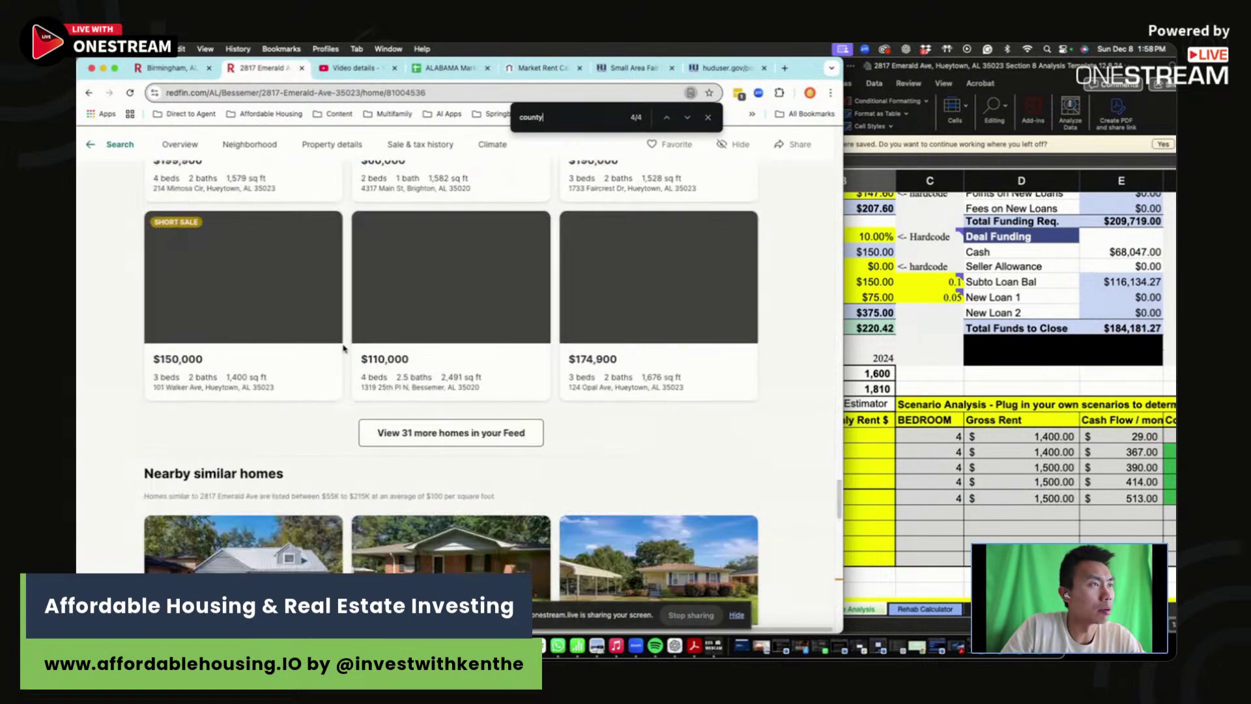
scroll(344, 348, up, 15)
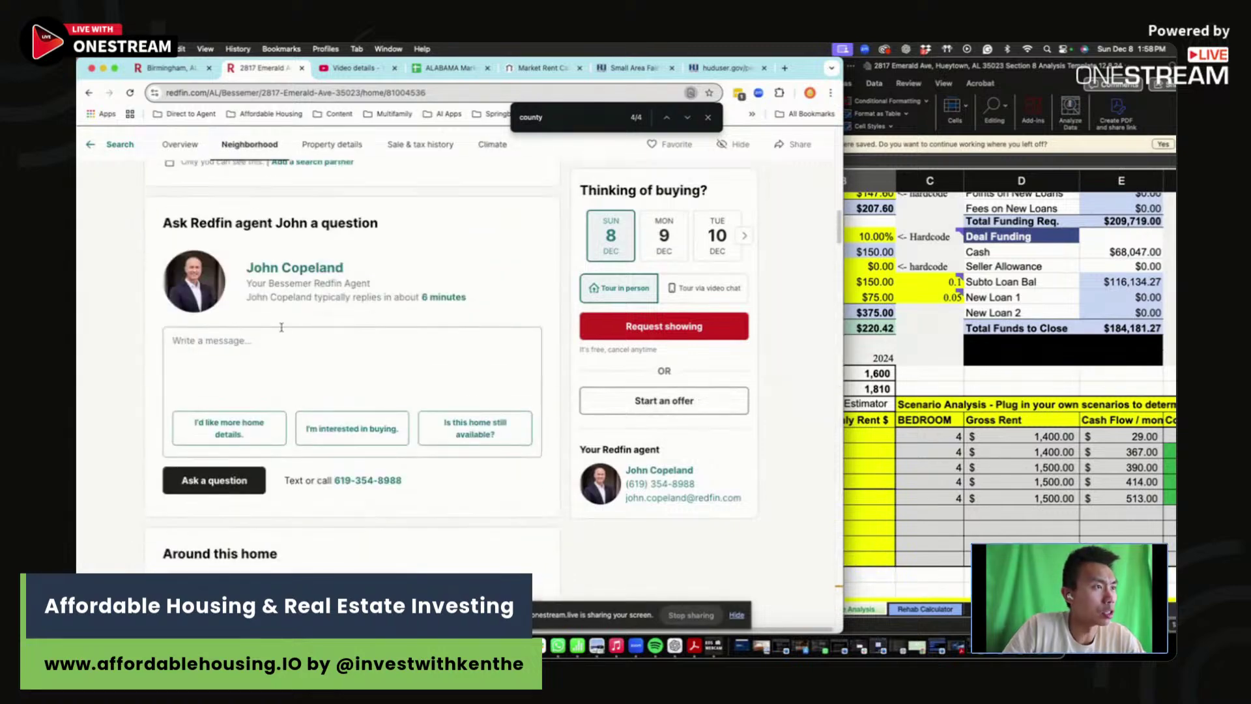
scroll(282, 348, up, 3)
triple_click(180, 521)
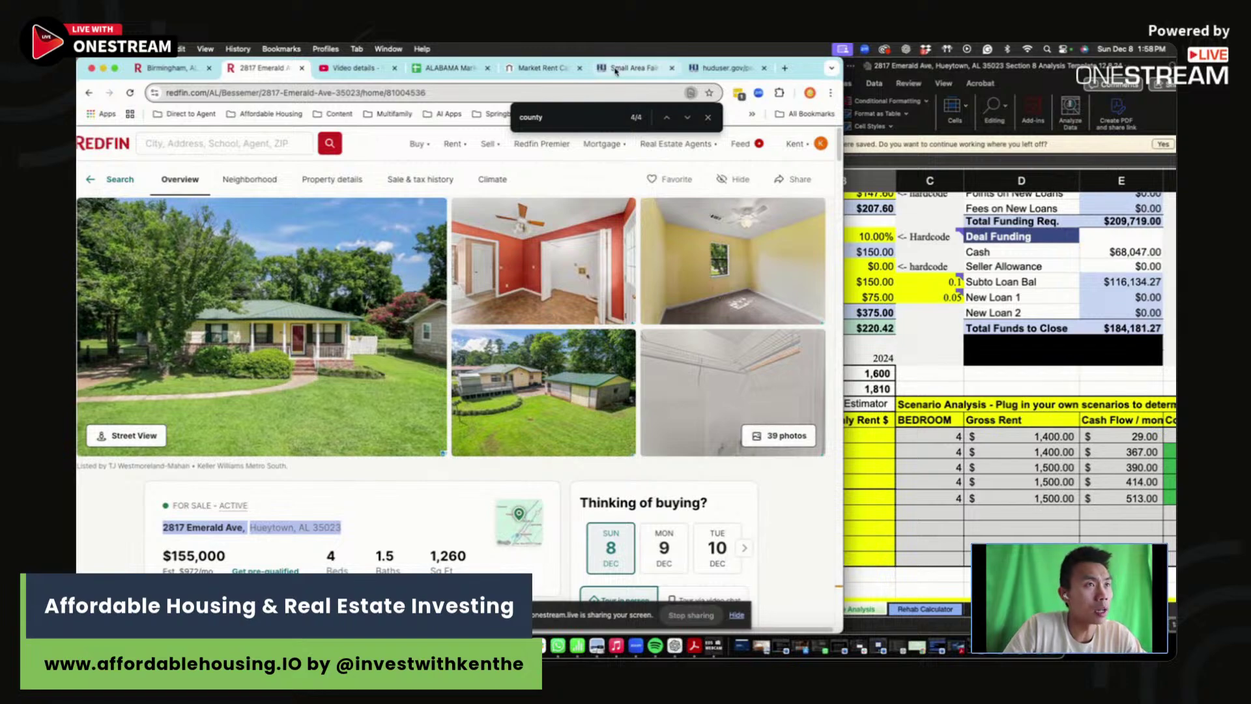
click(541, 68)
click(339, 351)
key(super+v)
click(536, 351)
text(4)
click(653, 352)
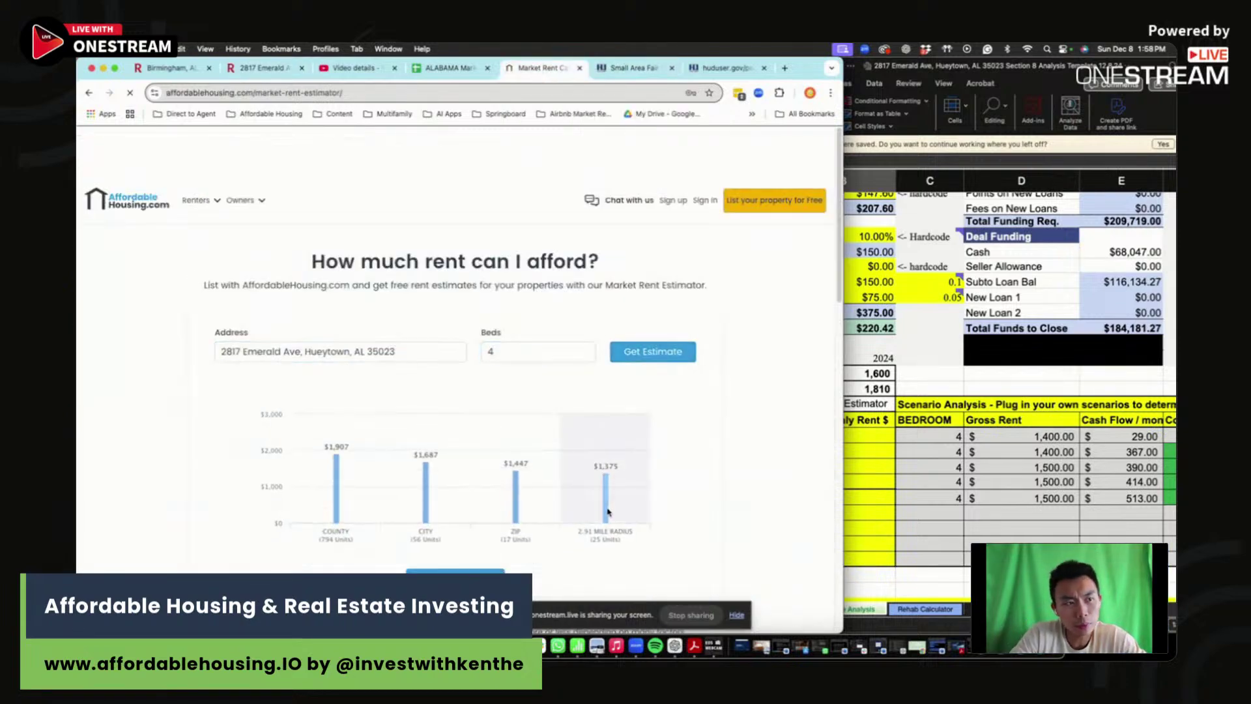
- Enter the 4-bedroom rents: radius 1,375, Zip 1,447, City 1,687, County 1,907
click(854, 536)
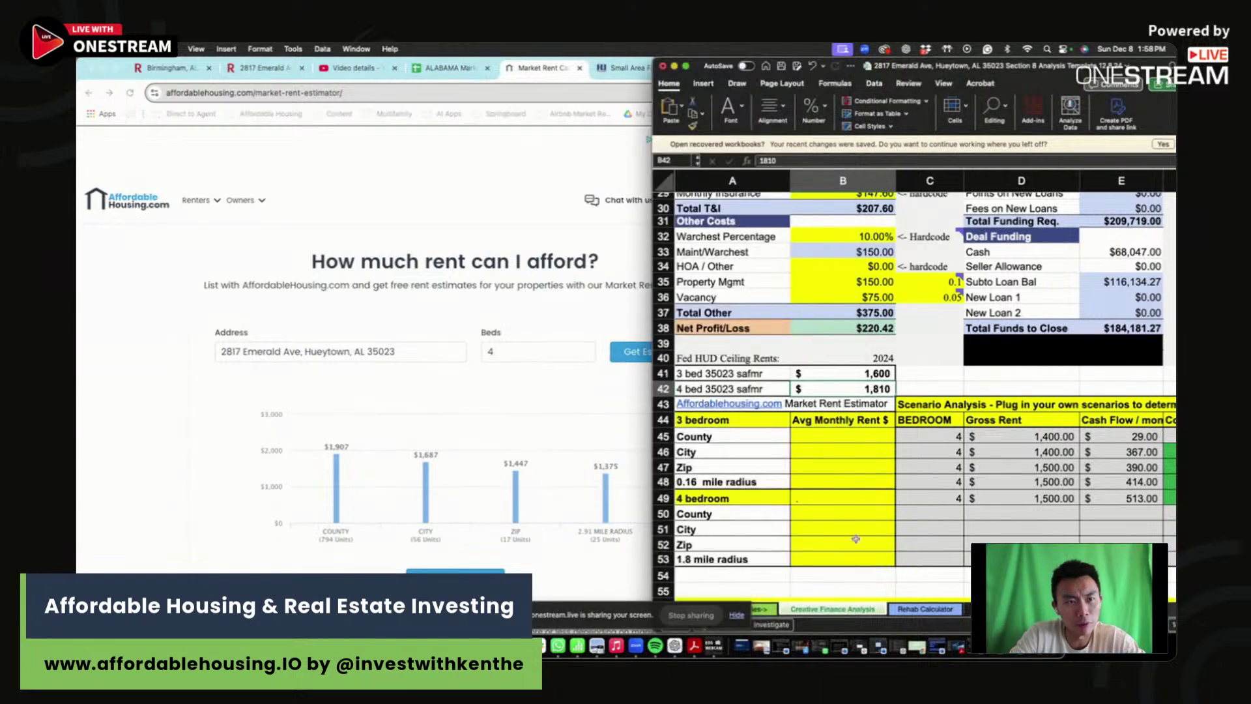
click(825, 558)
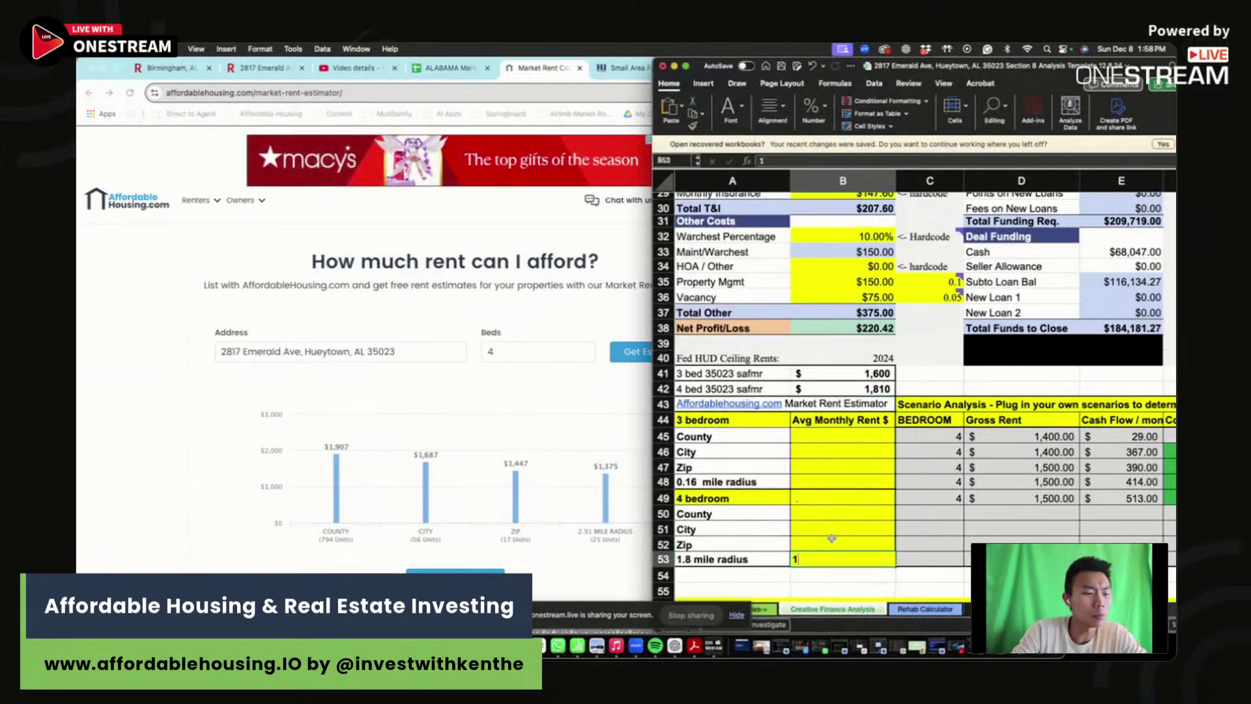
text(1375)
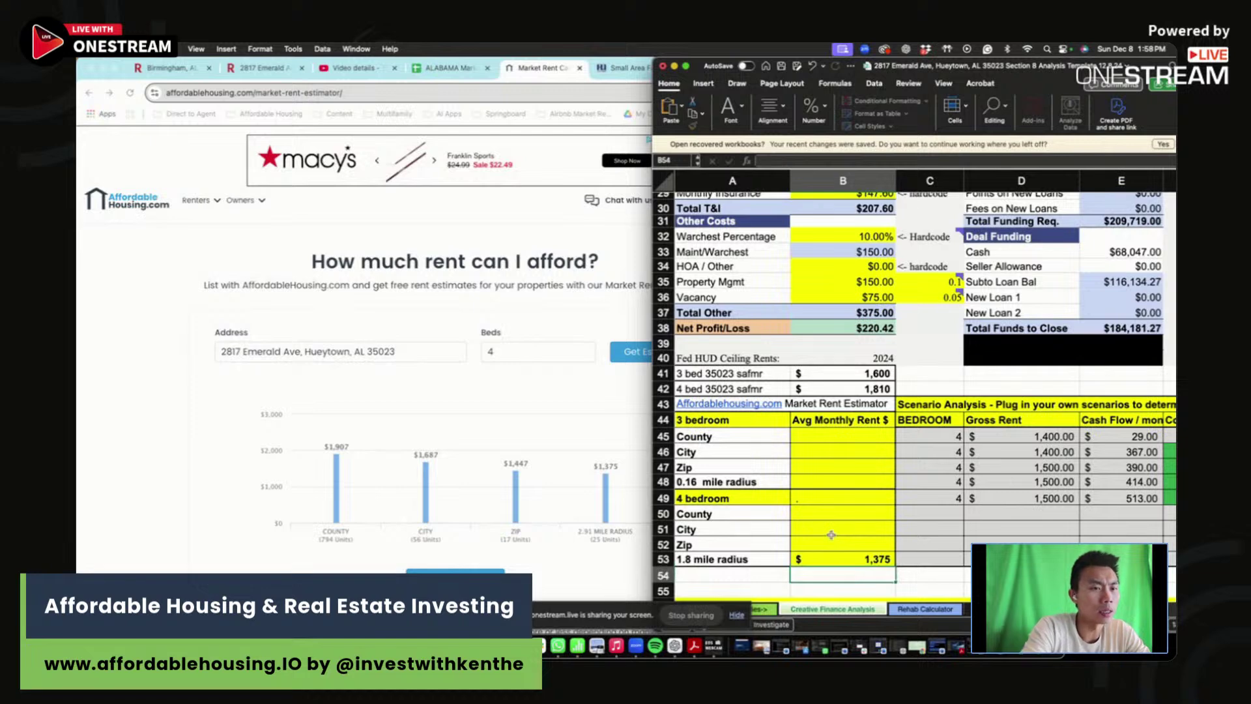
key(Return)
key(Up)
key(Right)
key(Up)
key(Up)
key(Left)
key(Down)
text(1447)
key(Up)
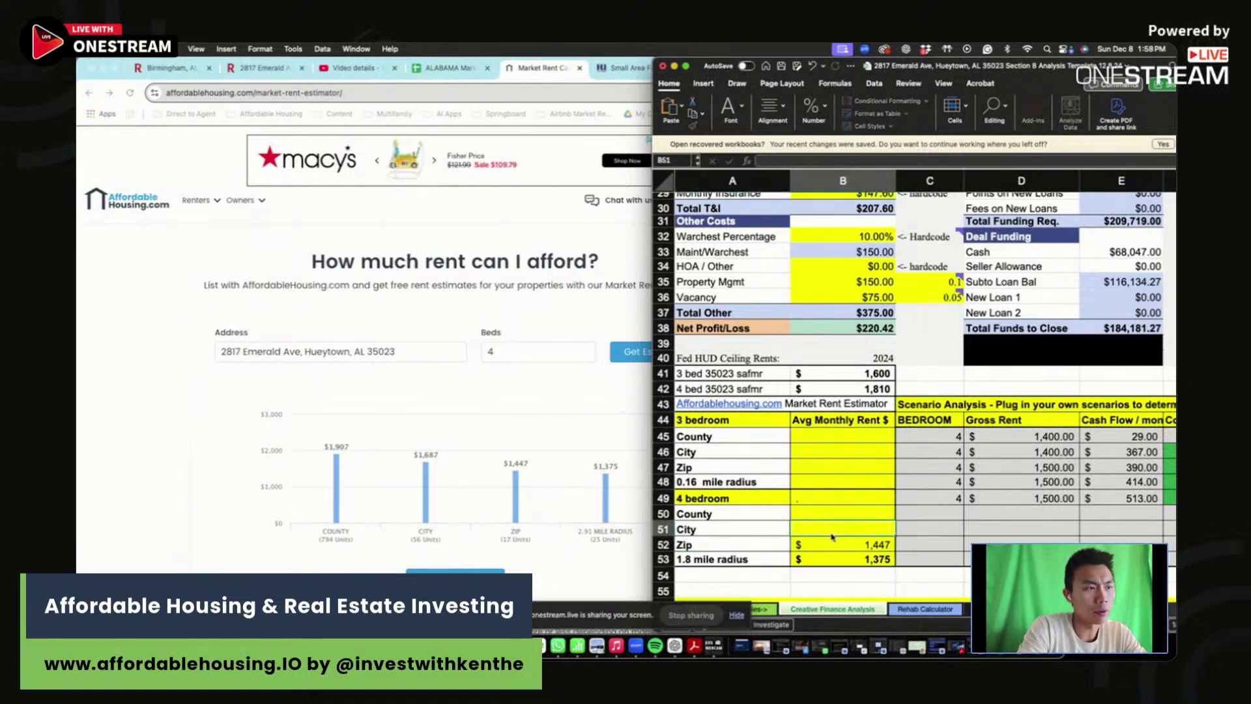
text(1687)
key(Up)
text(1,907)
key(Return)
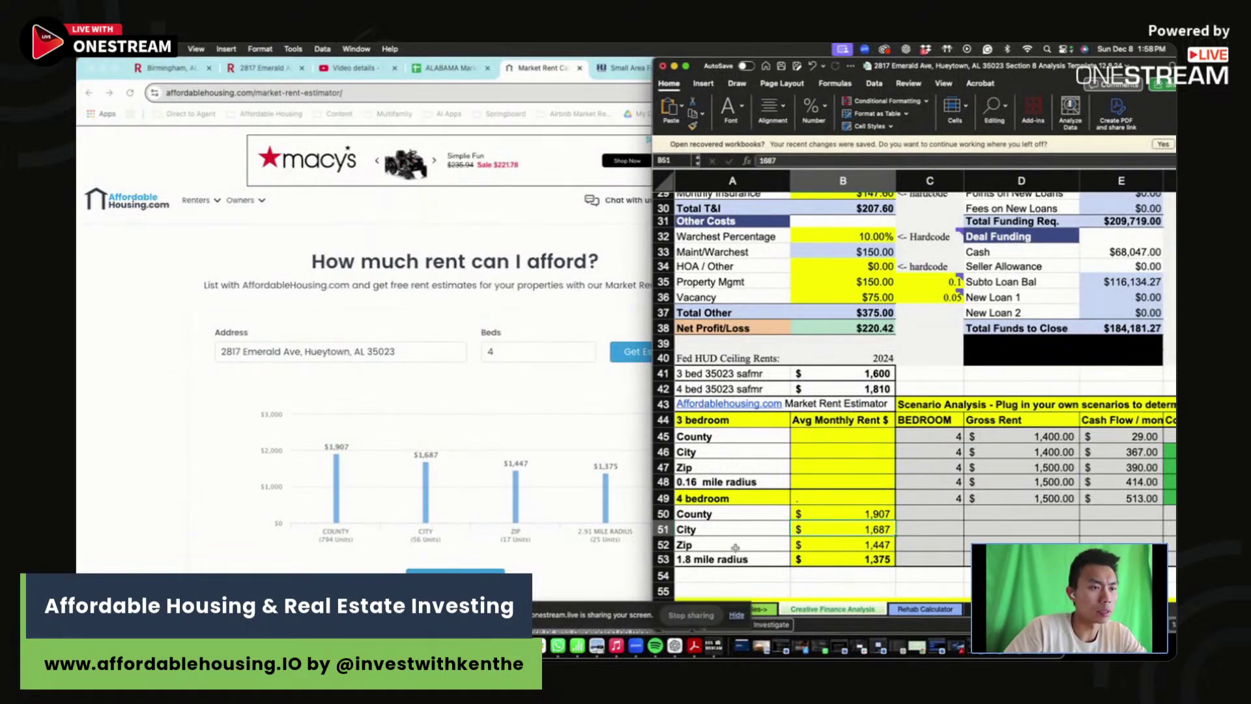
- Change the radius label to '2.9 mile radius' and recheck the entered rent values
click(733, 554)
click(769, 160)
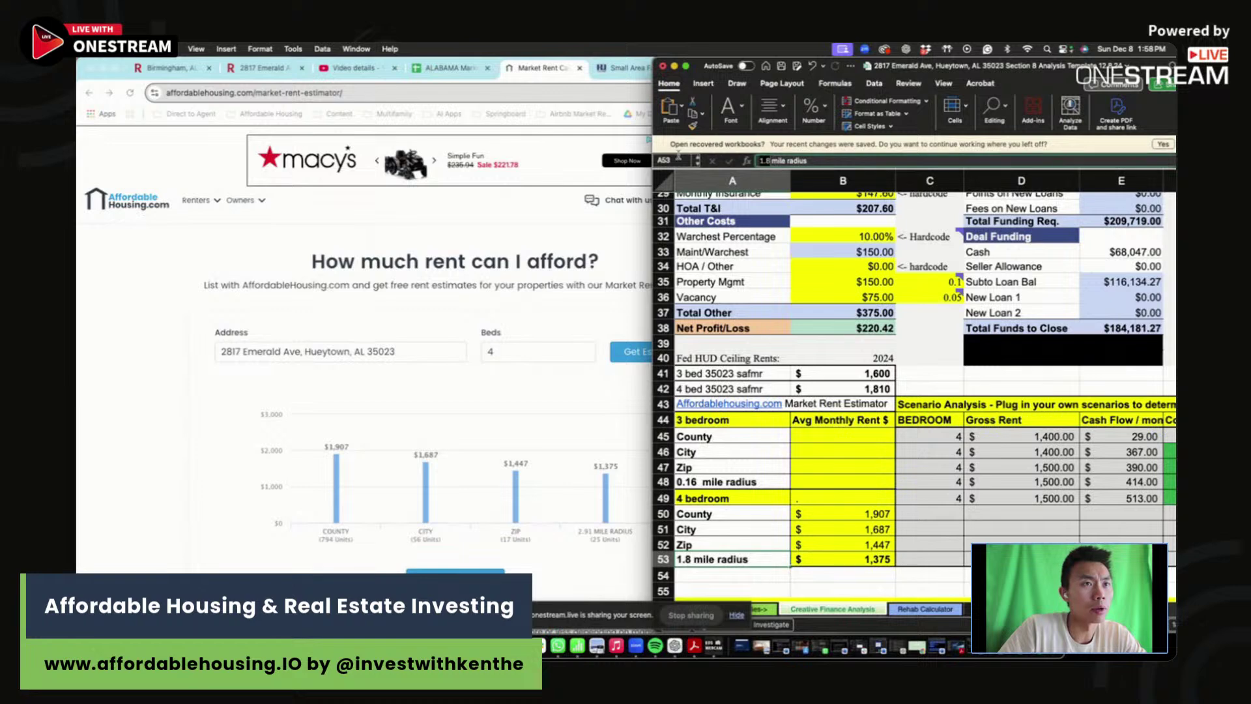
key(BackSpace)
key(BackSpace)
key(BackSpace)
text(2.9)
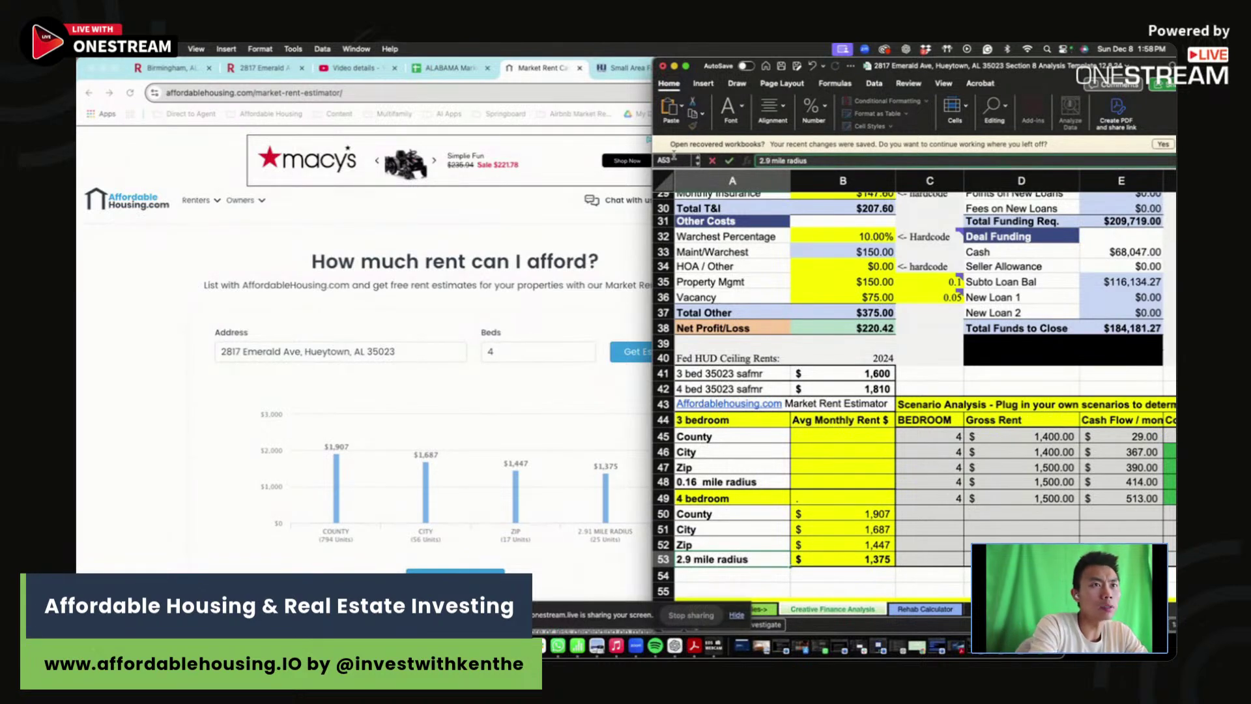
key(Return)
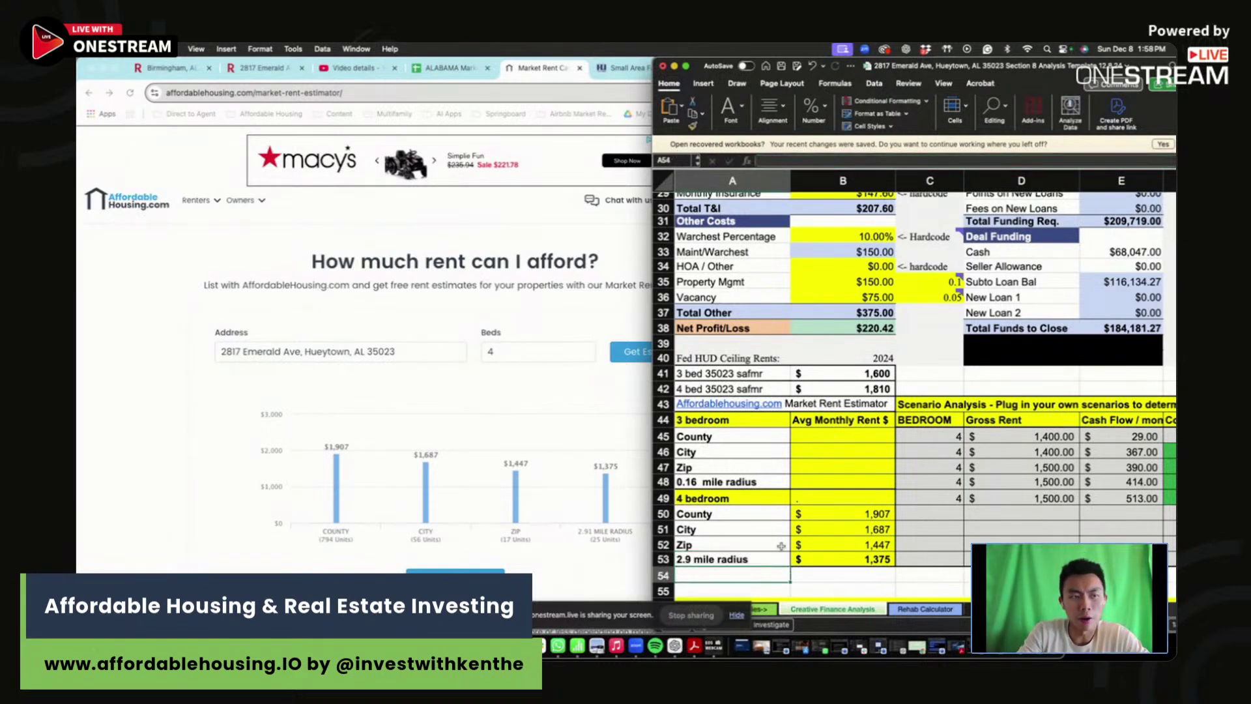
click(881, 556)
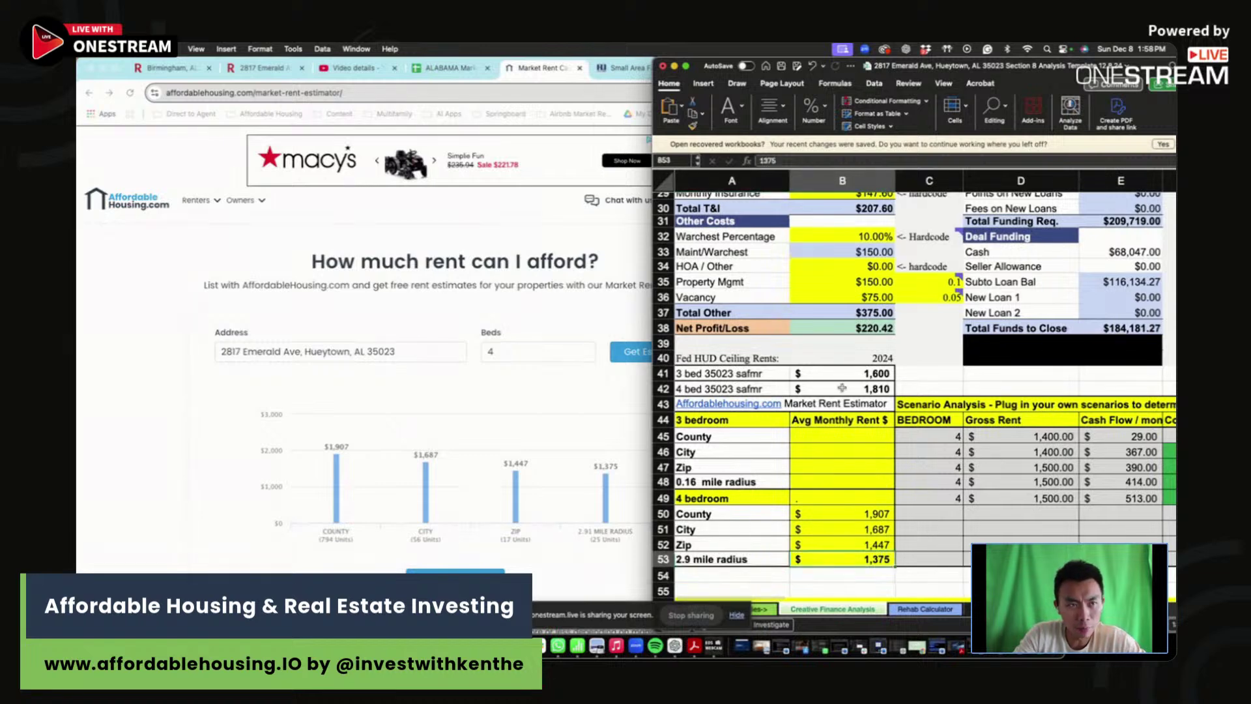
click(842, 387)
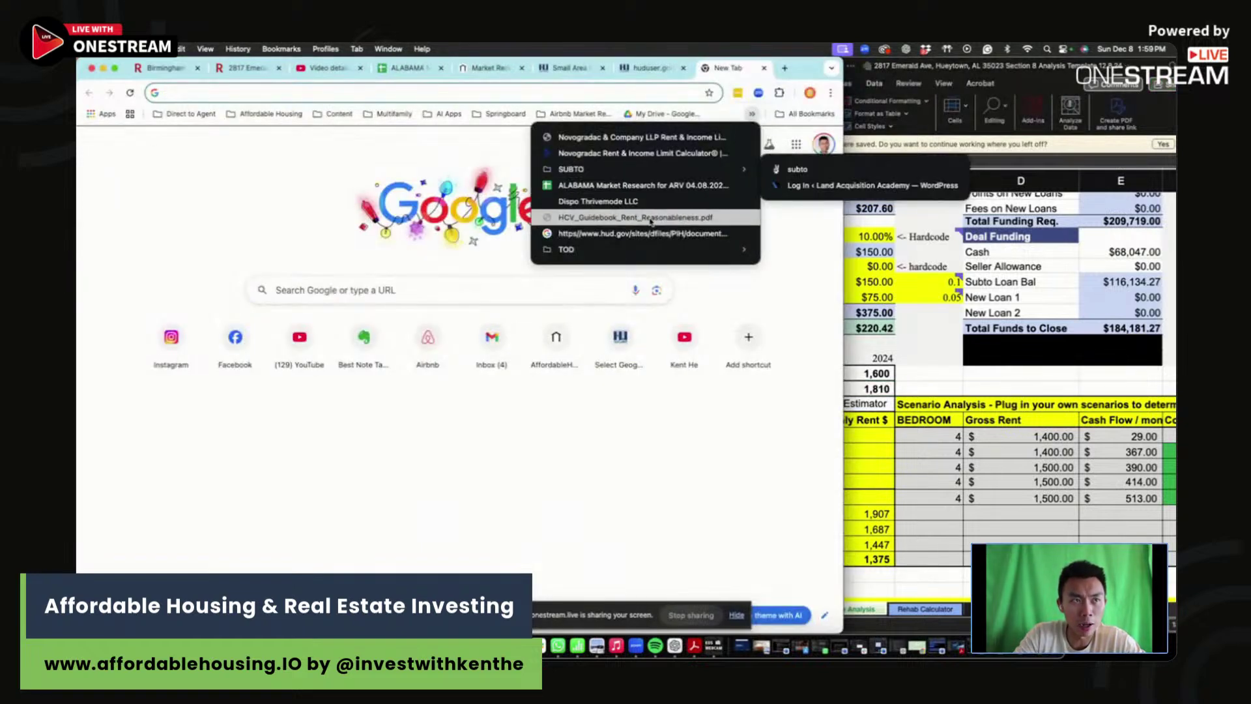
- Open the HCV Guidebook Rent Reasonableness PDF and widen the browser window
click(650, 218)
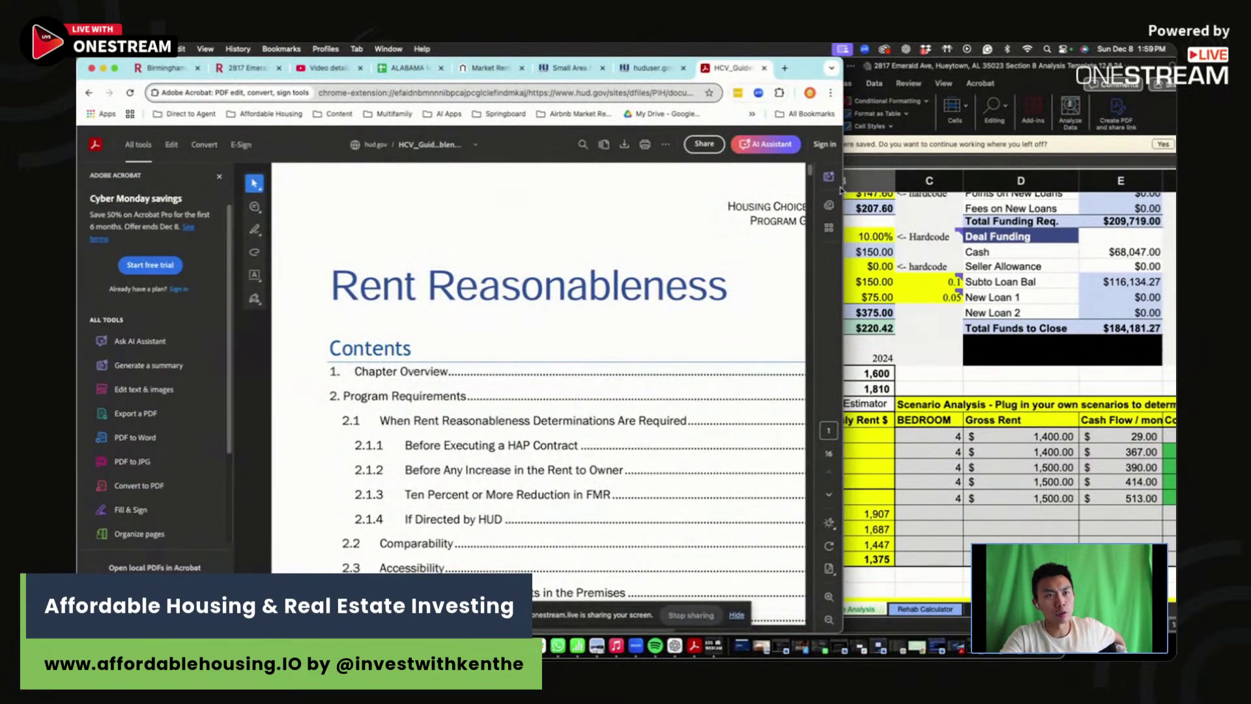
drag(841, 190, 919, 191)
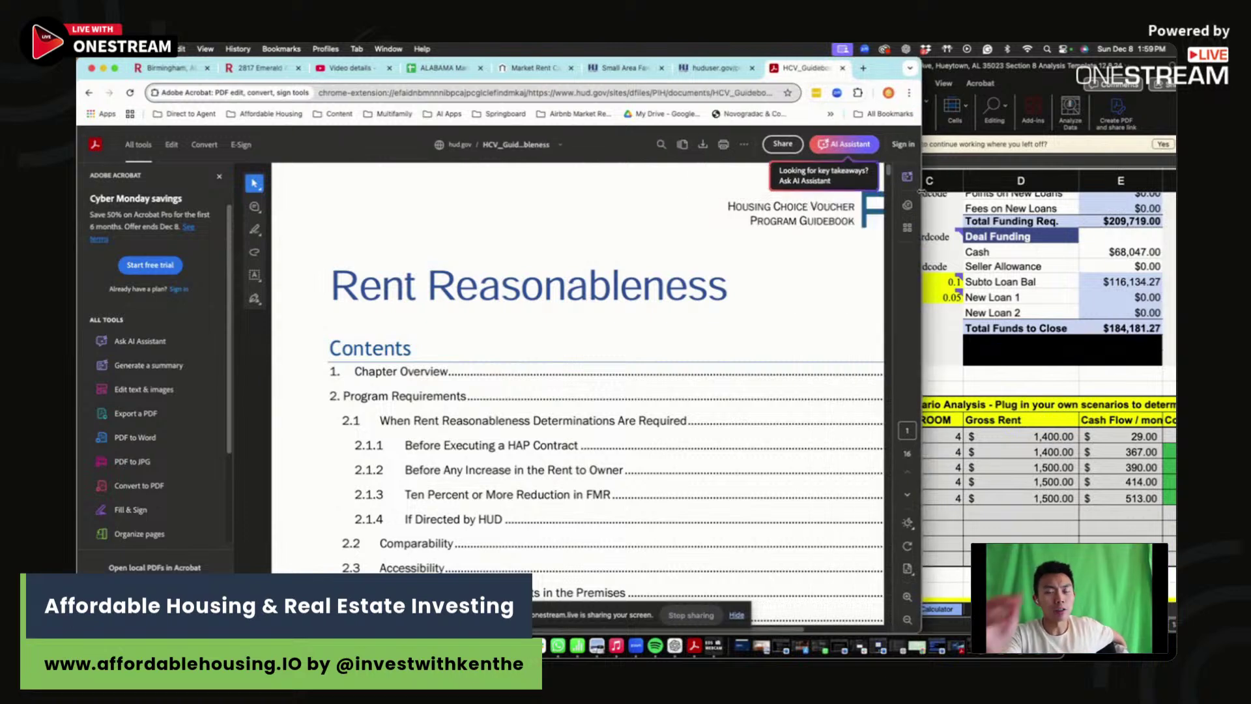
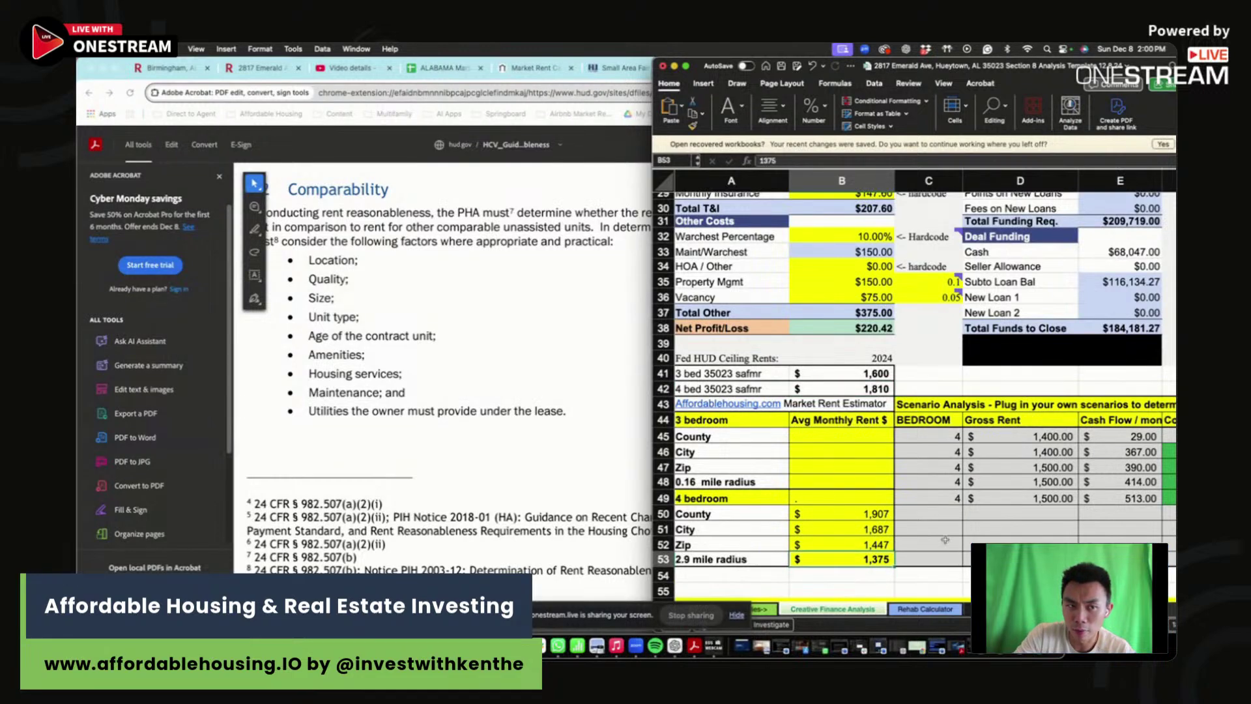
- Review the 4-bedroom rents, from 1,907 (County) down to 1,375 (2.9 mile radius)
click(945, 525)
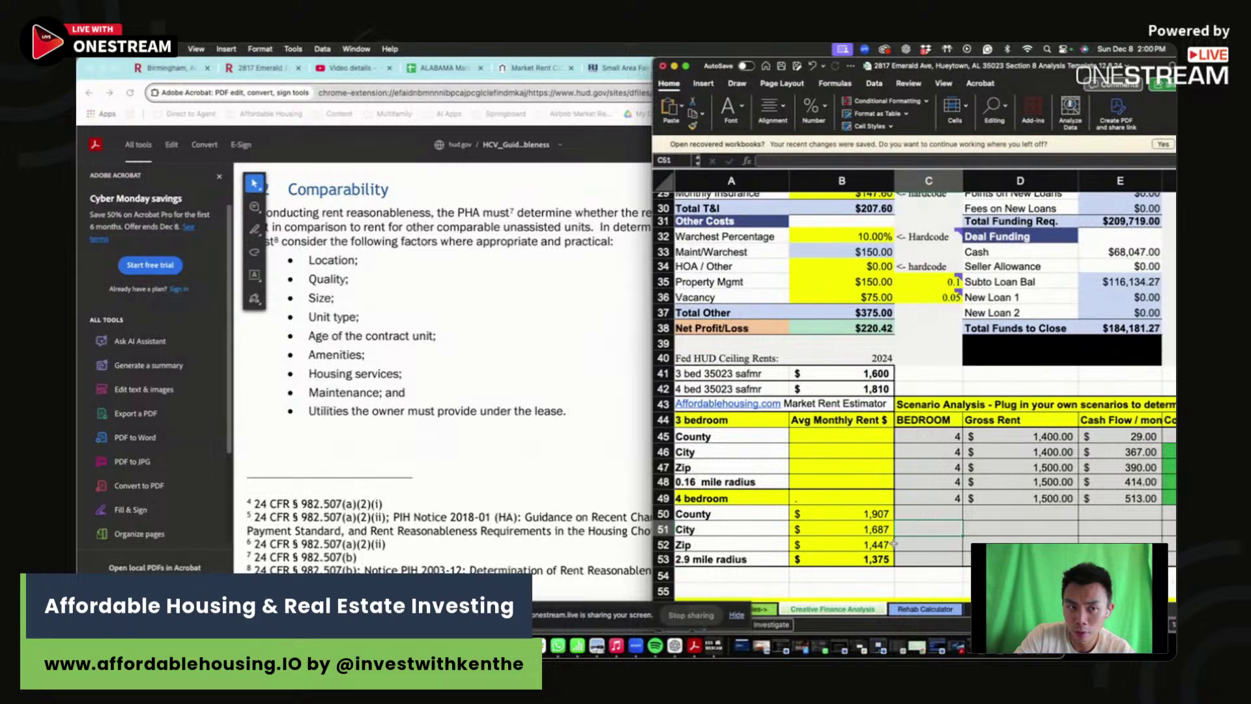
click(861, 559)
scroll(862, 541, up, 5)
scroll(860, 537, up, 2)
- Set Monthly Income Rents to $1,375, lowering Net Profit/Loss to $126.67
click(878, 239)
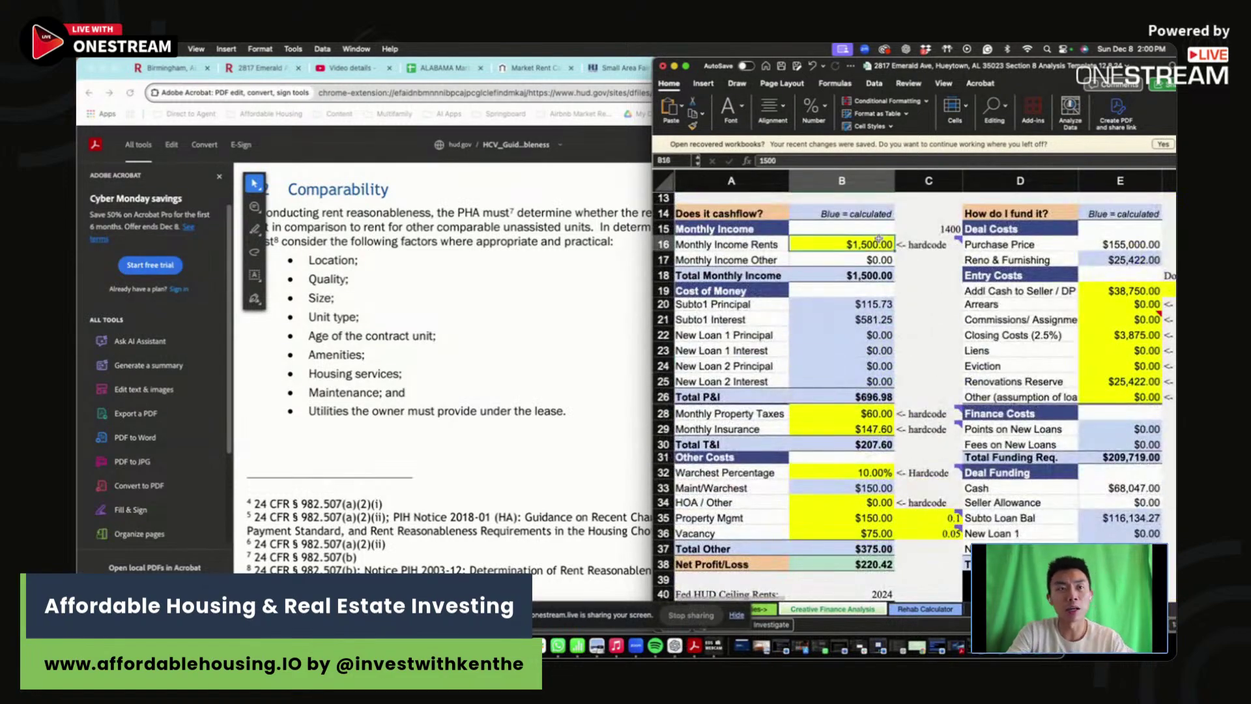
text(135)
key(Return)
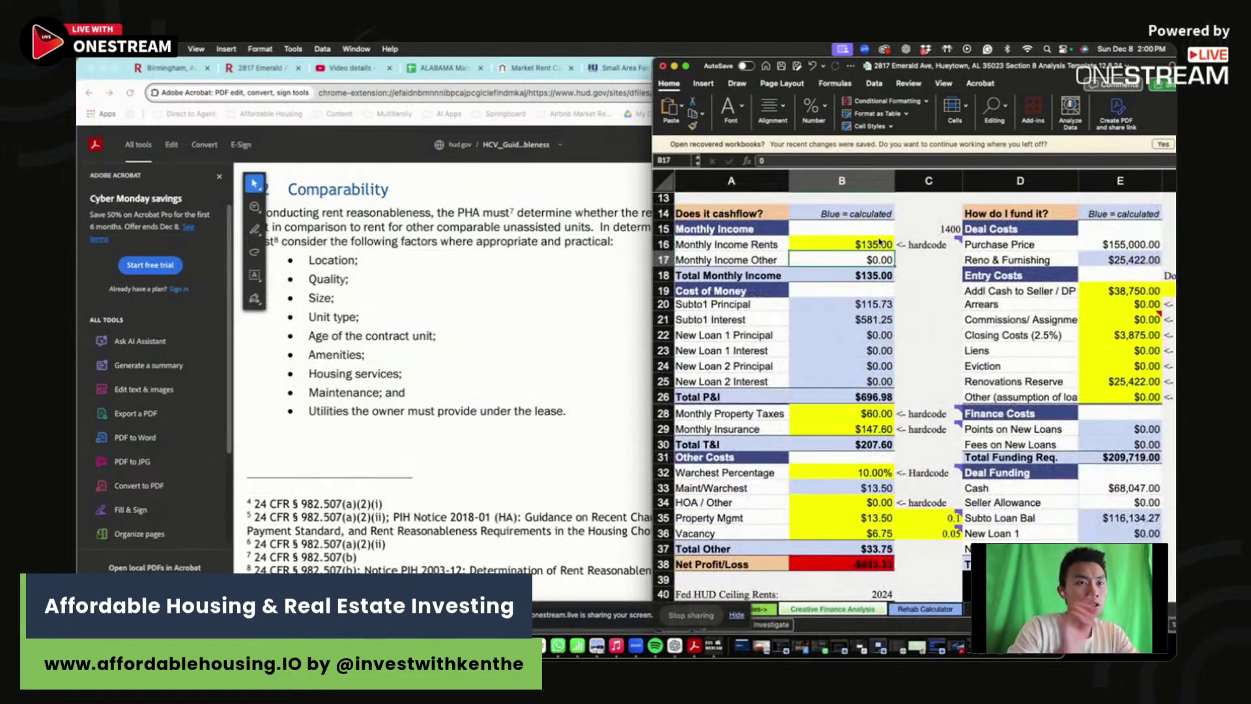
key(Up)
text(1375)
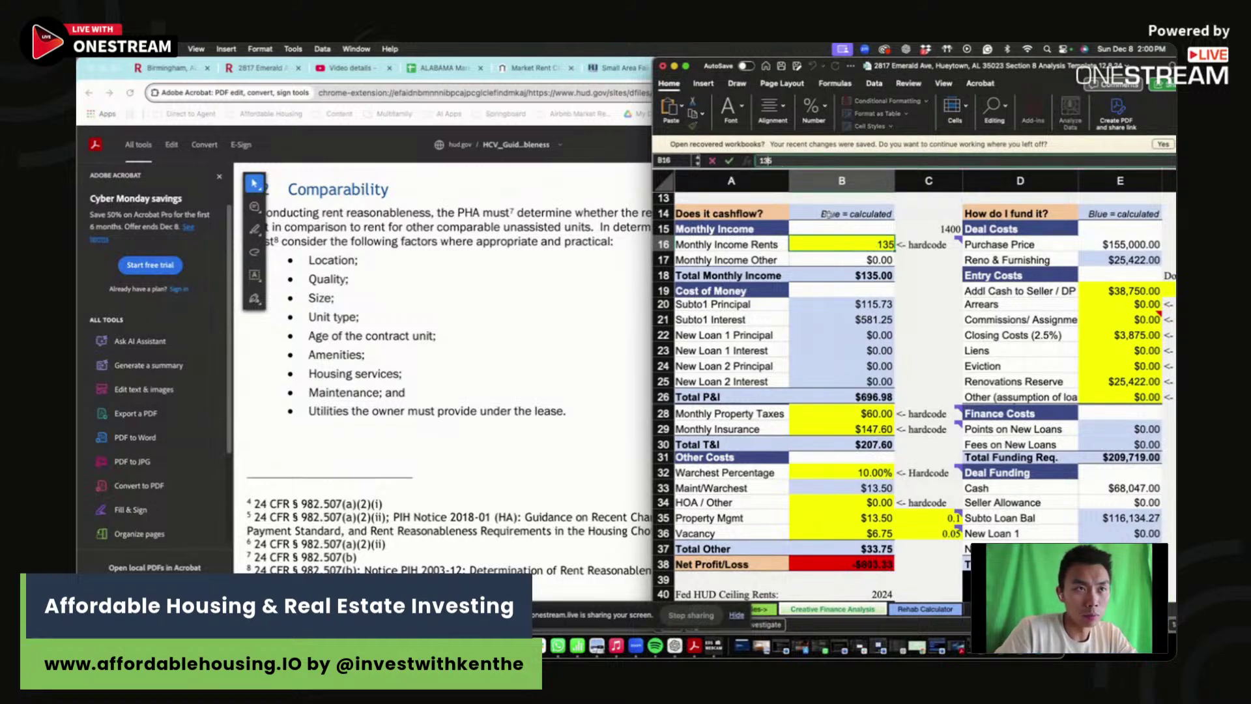
key(Return)
drag(925, 243, 921, 270)
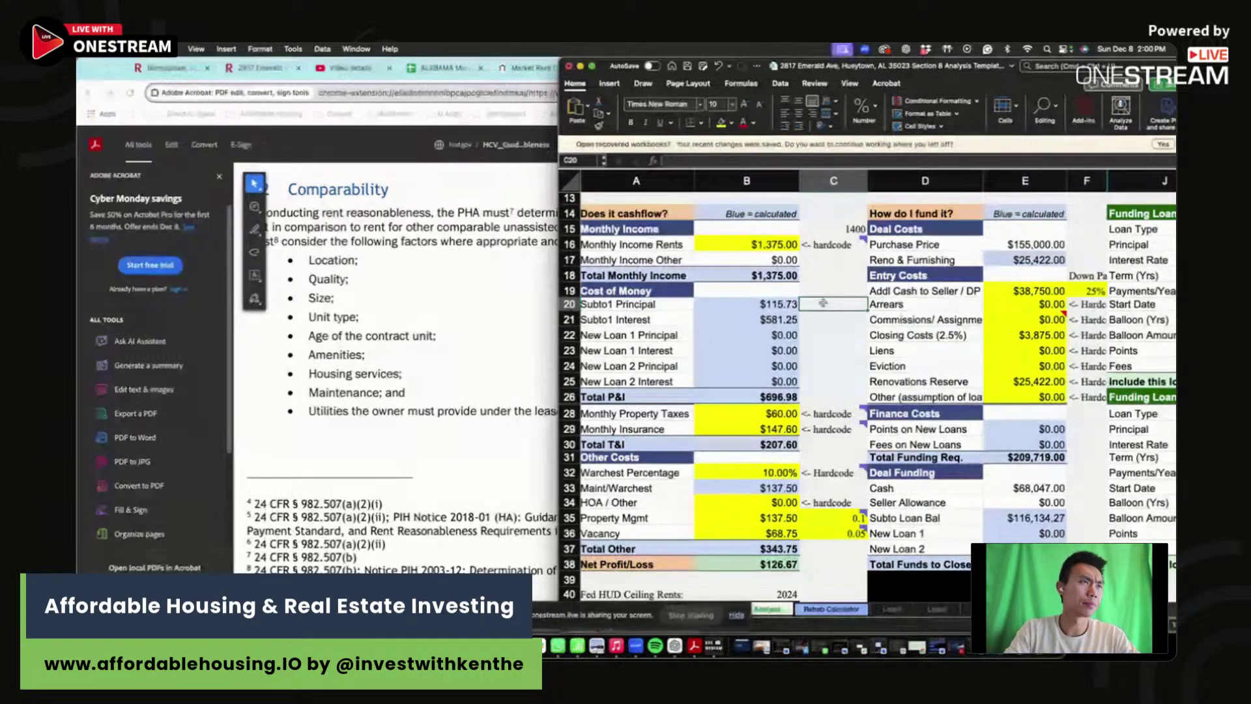
- Shrink the Excel window so the Redfin payment calculator is visible beside it
click(257, 68)
click(743, 413)
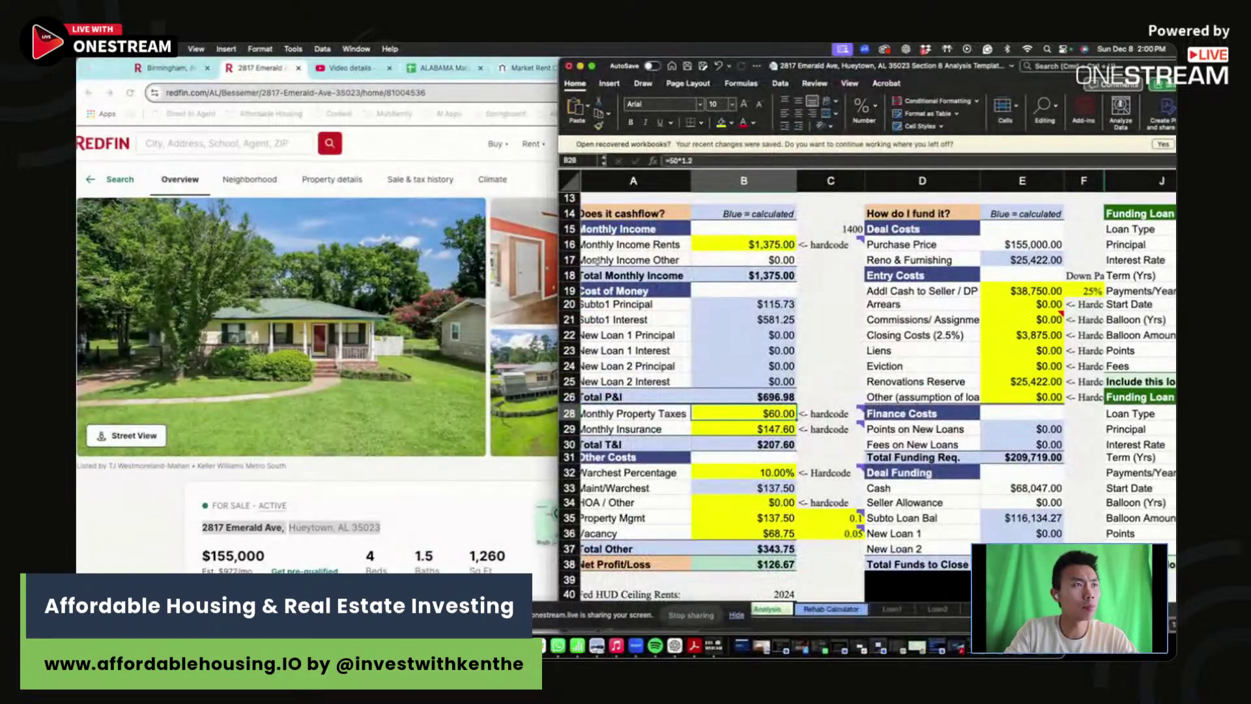
scroll(507, 364, down, 1)
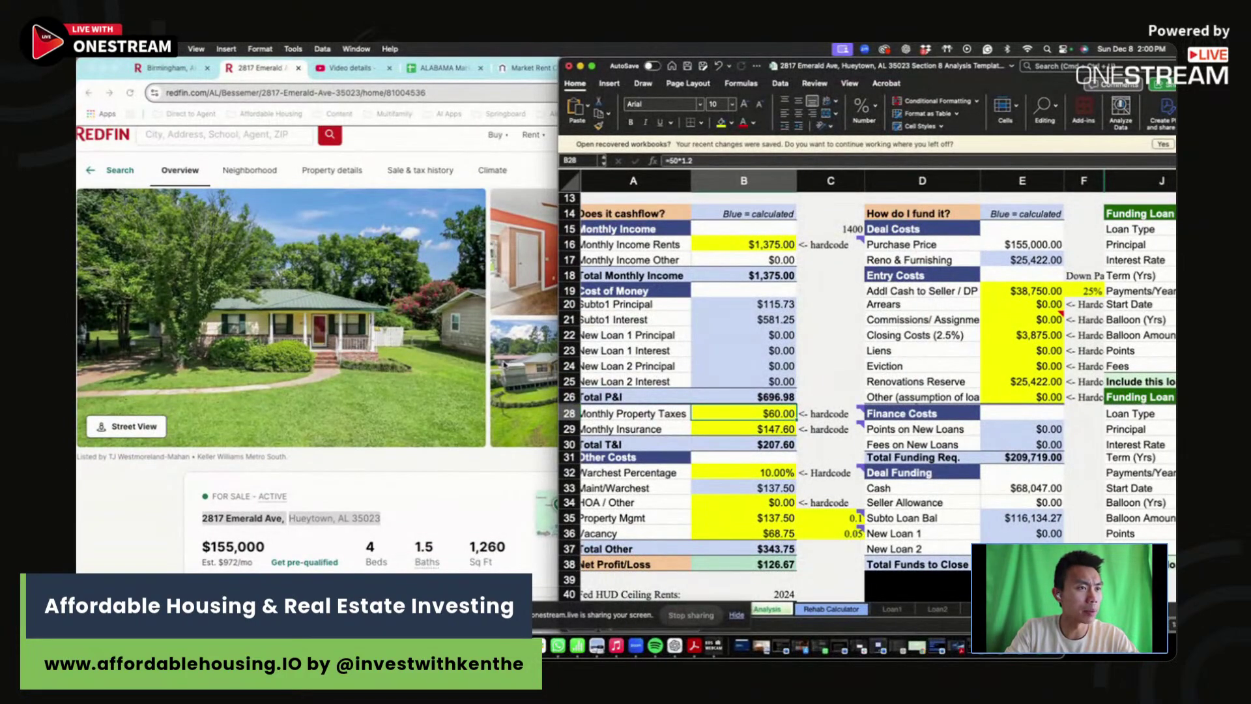
scroll(505, 364, down, 10)
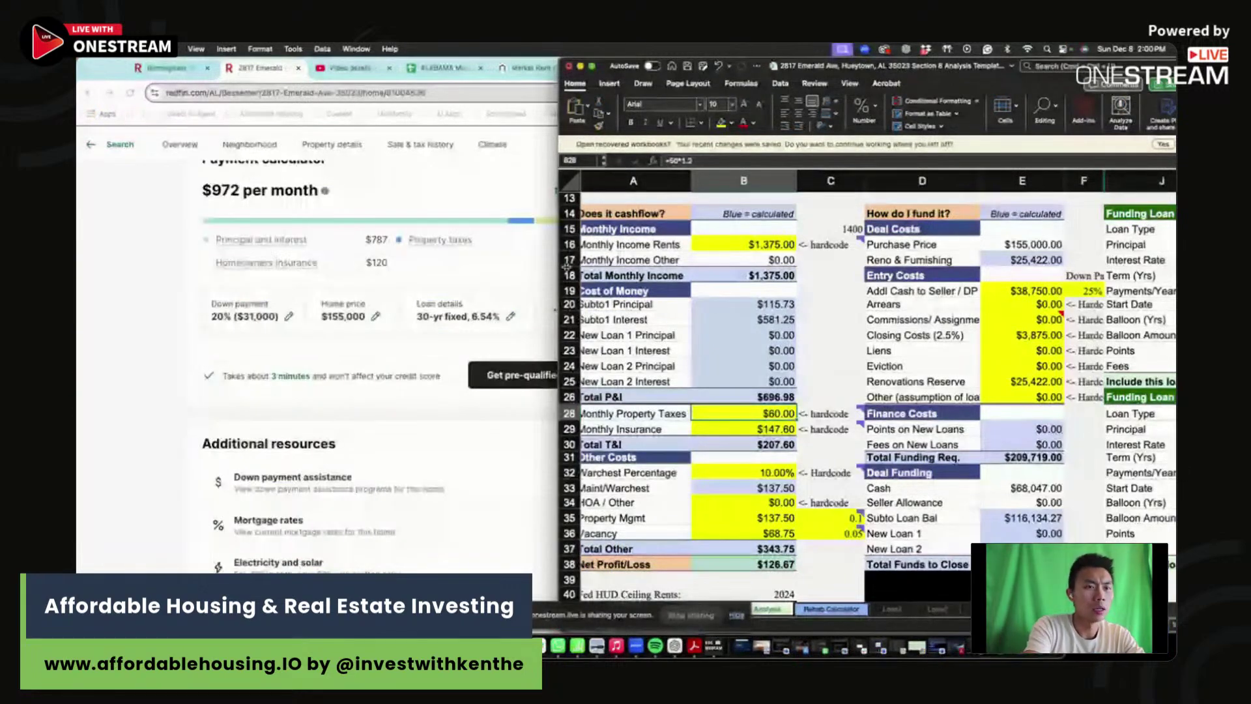
drag(559, 267, 617, 267)
- Enter $65 monthly property taxes and =120*1.2 ($144) monthly insurance
text(65)
key(Return)
text(=120*1.2)
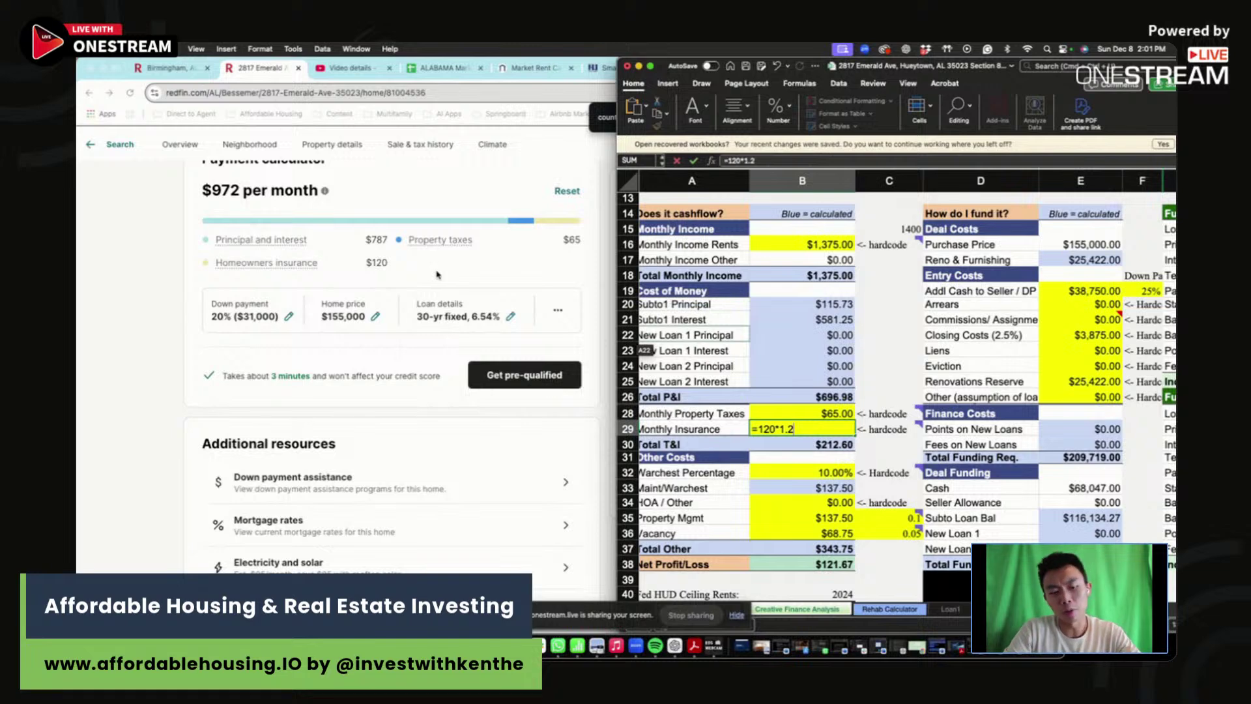
key(Return)
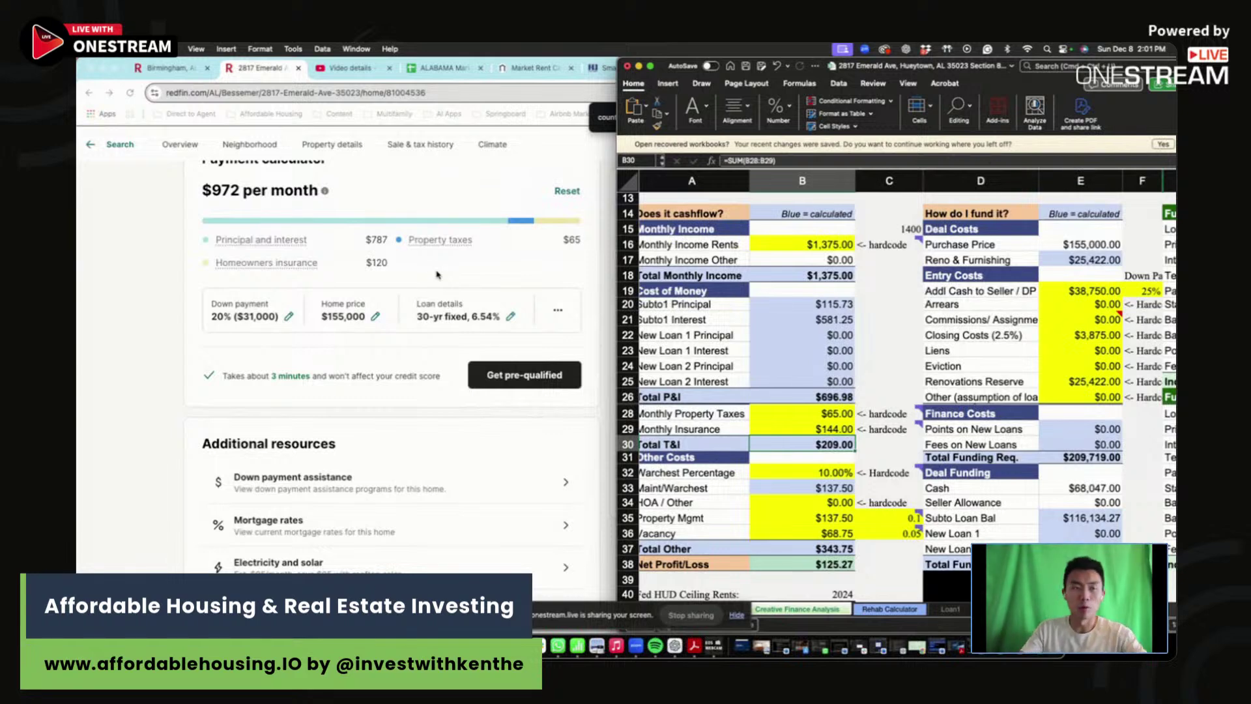
click(839, 429)
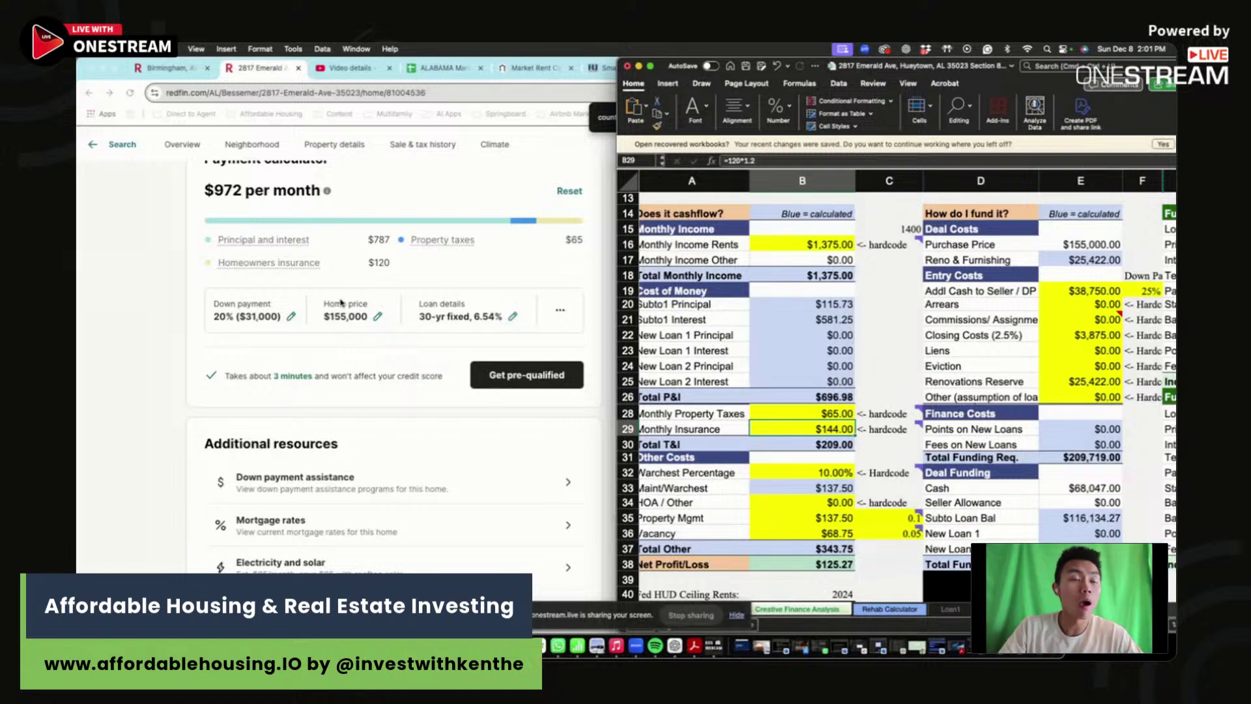
scroll(461, 189, left, 1)
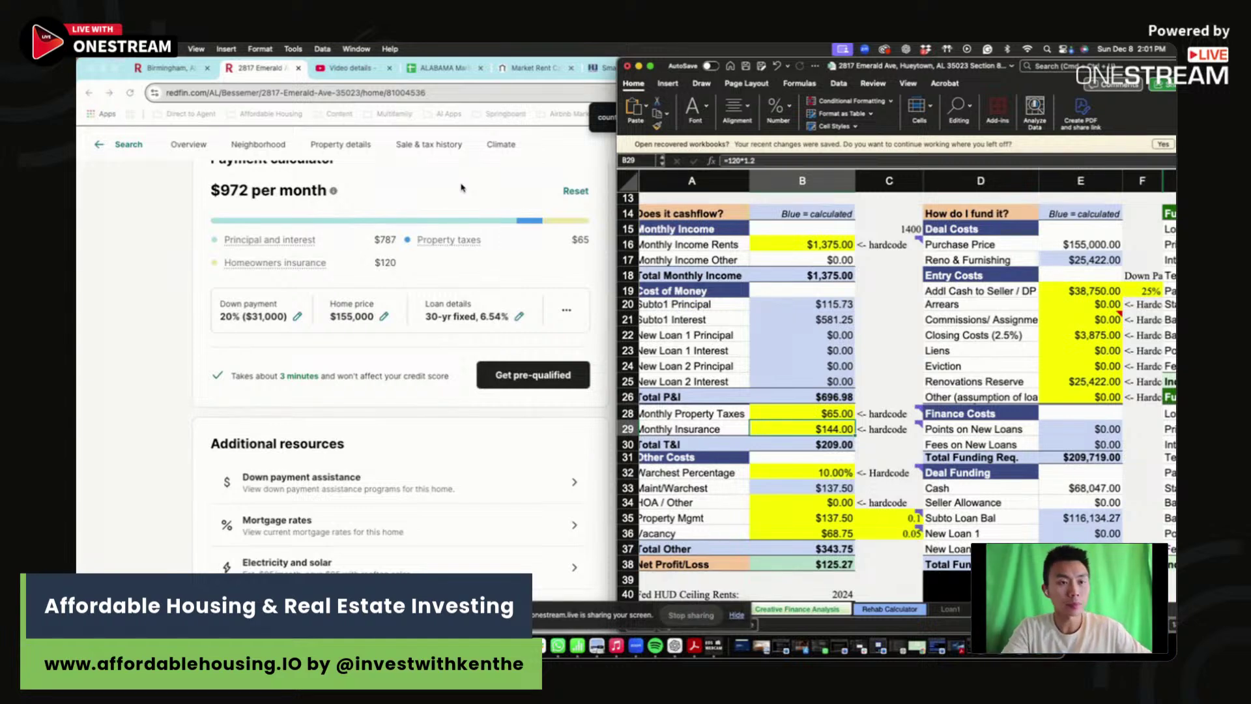
click(834, 460)
click(831, 488)
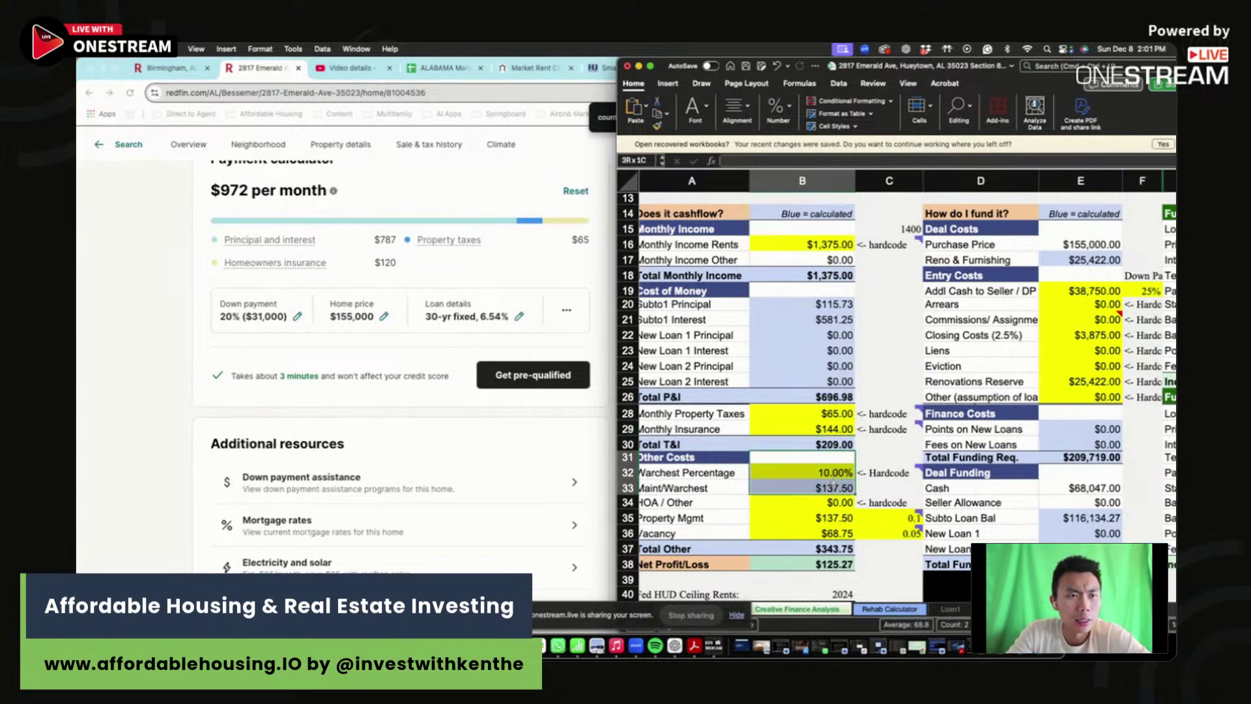
click(827, 518)
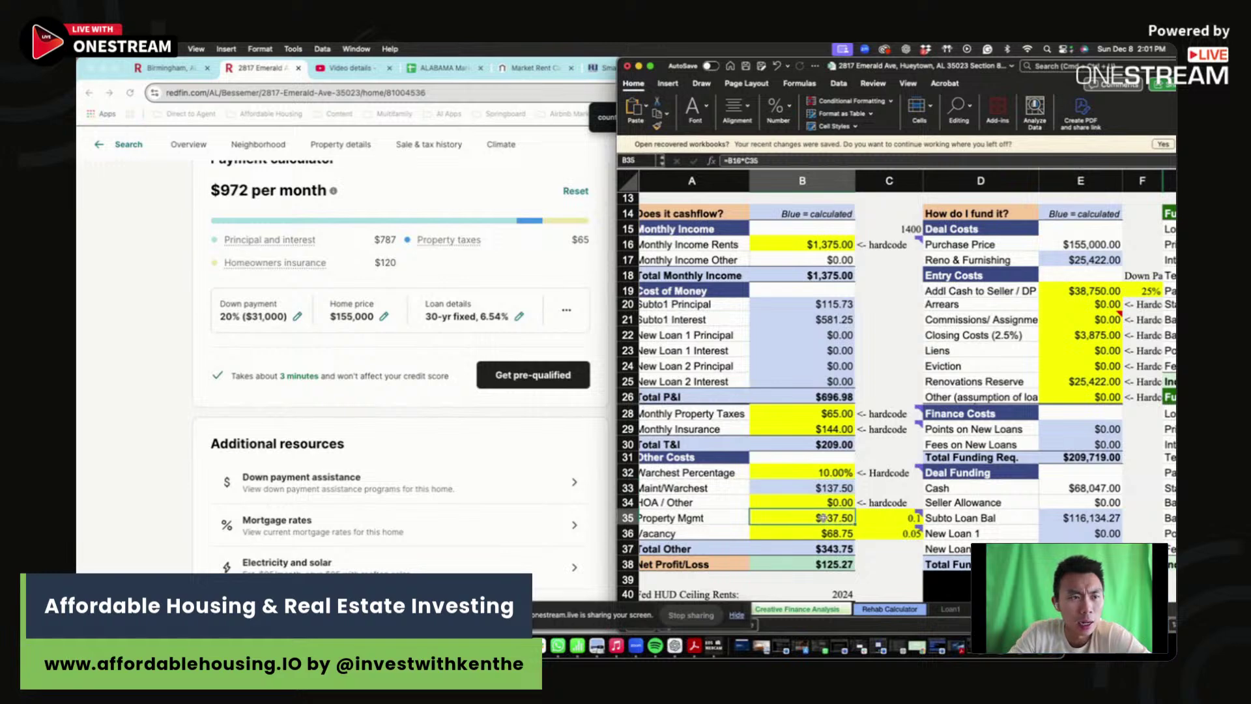
drag(911, 518, 813, 519)
click(817, 533)
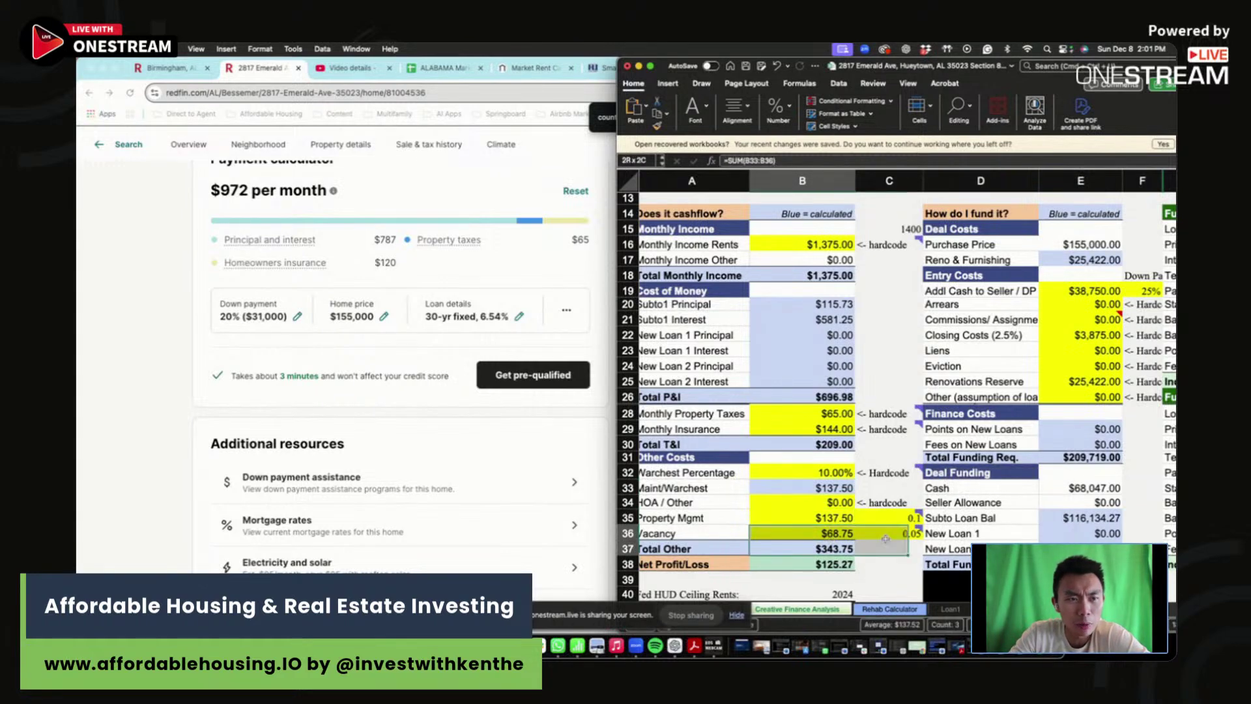
drag(822, 470, 822, 488)
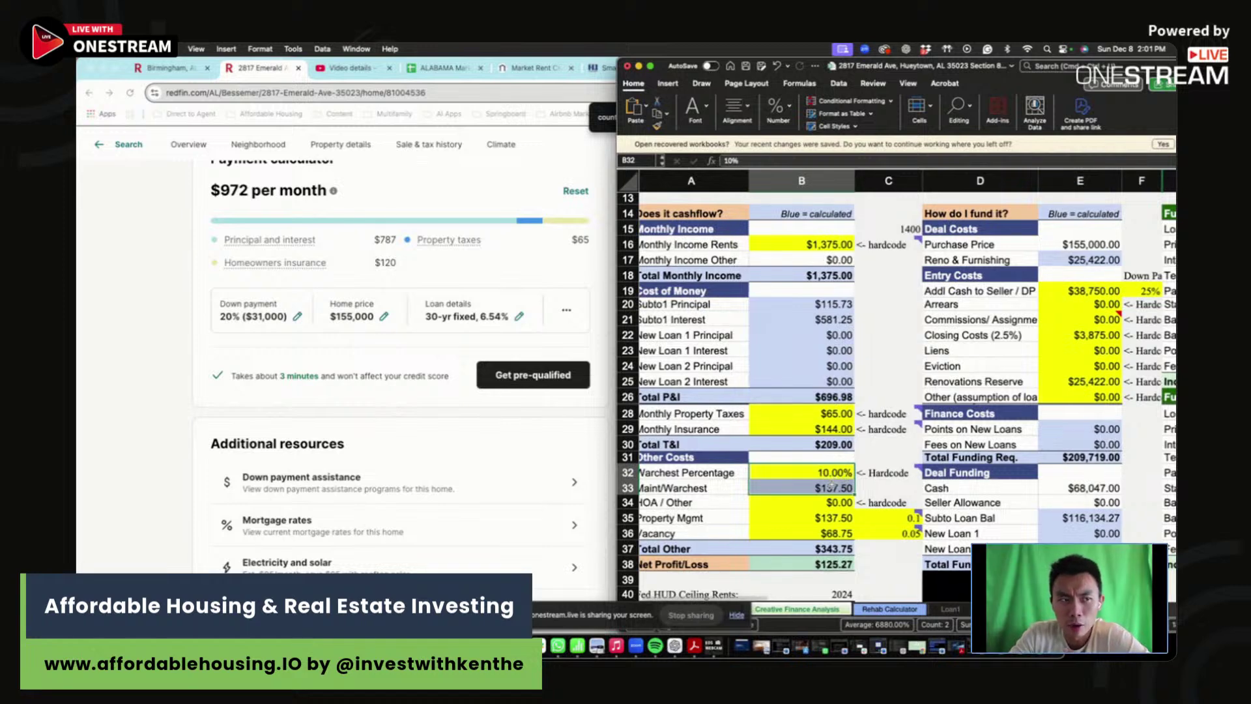
click(832, 487)
click(879, 483)
mouse_move(883, 473)
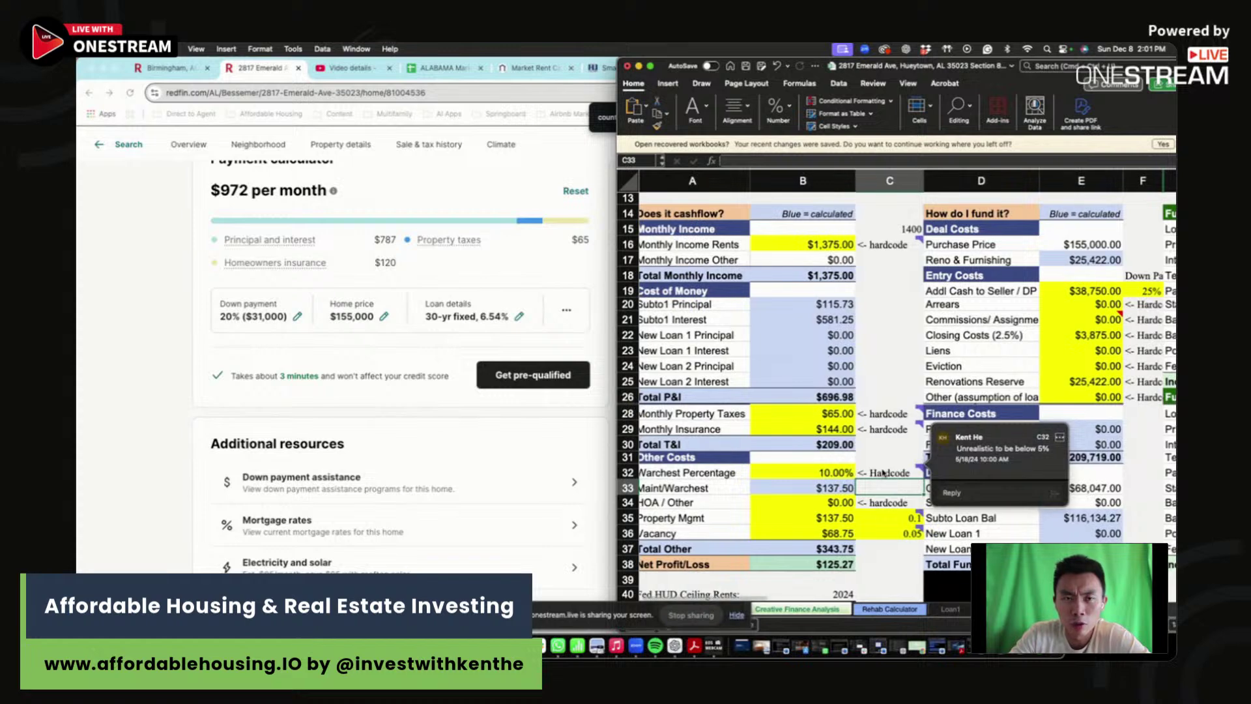
drag(883, 474, 884, 486)
click(884, 486)
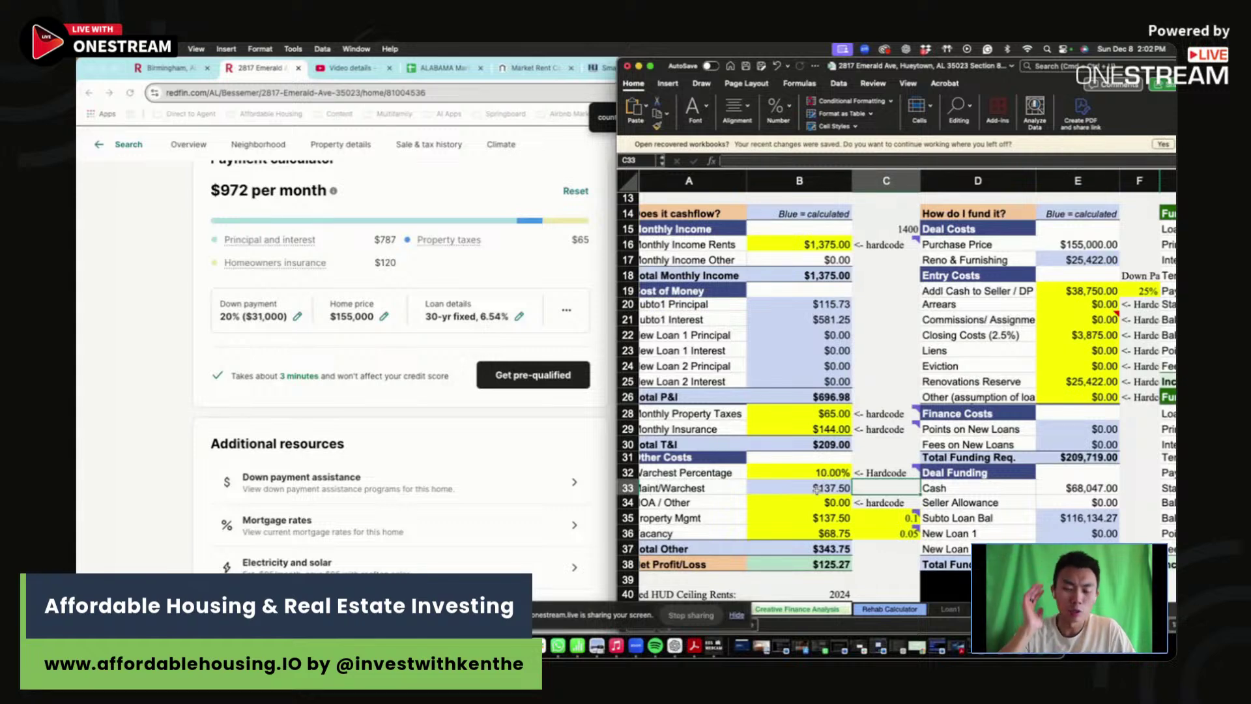
- Review the funding formulas: $38,750 down payment at 25% and $3,875 closing costs
scroll(977, 336, left, 1)
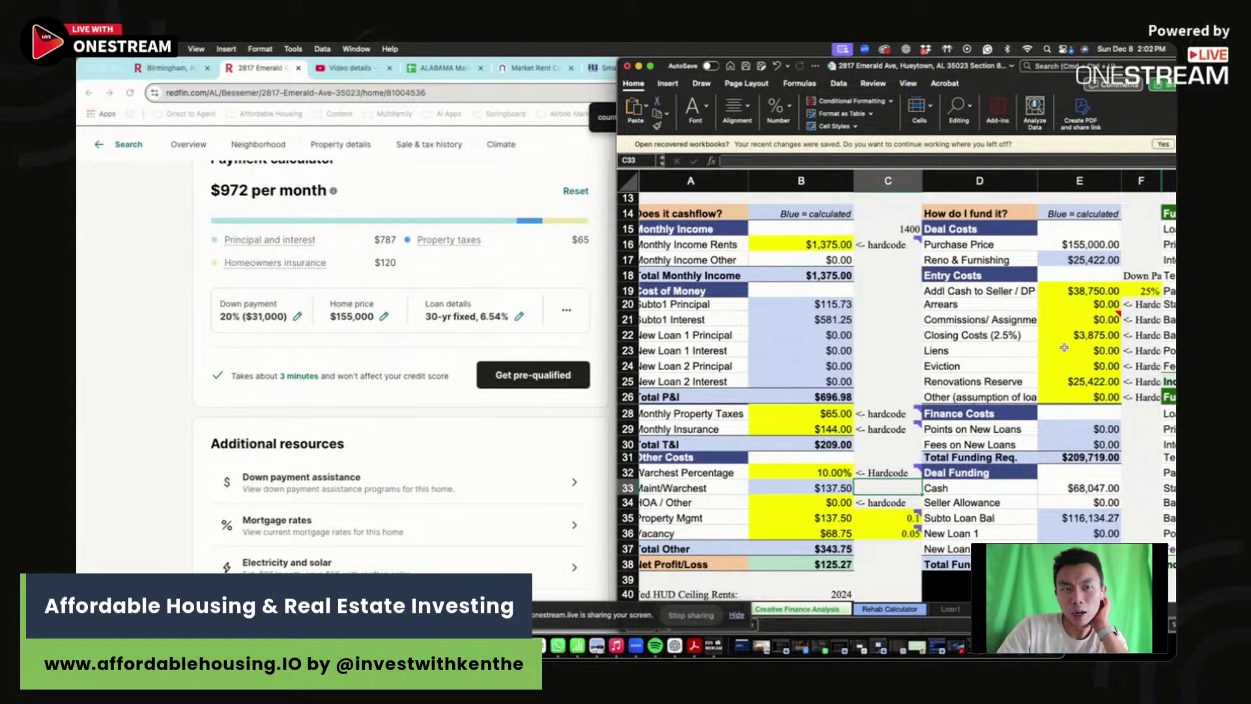
click(1093, 429)
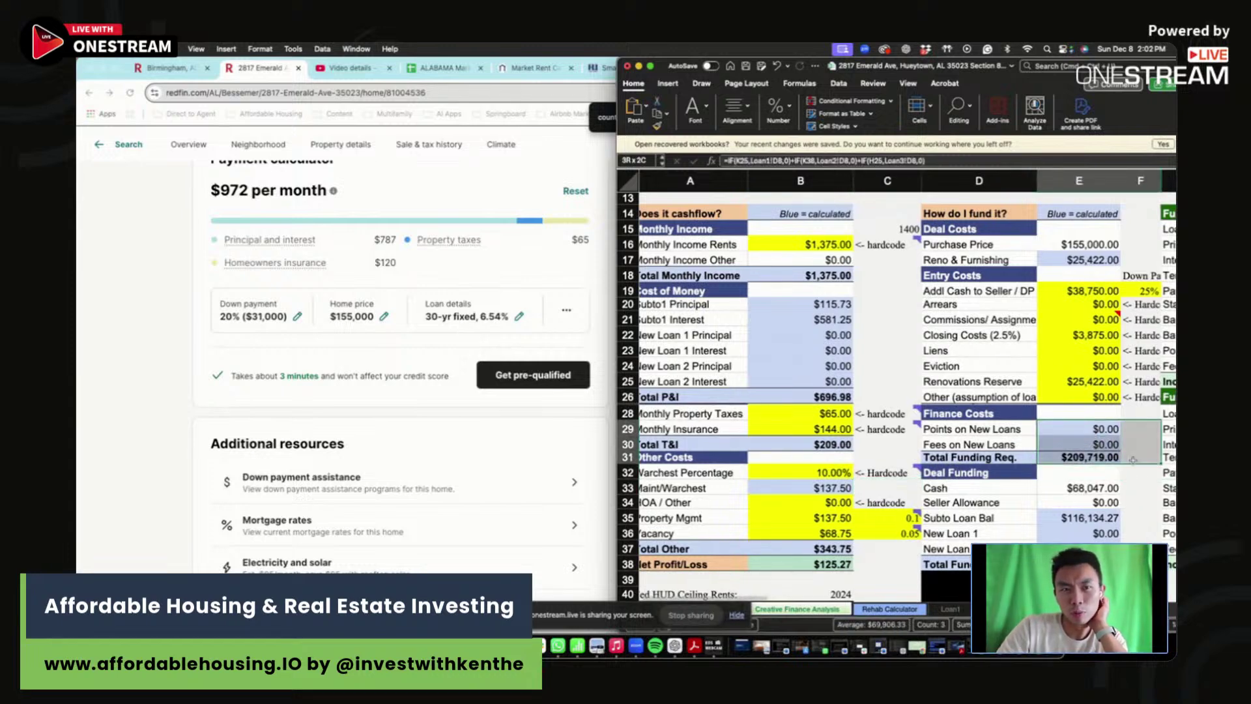
click(1132, 458)
key(Right)
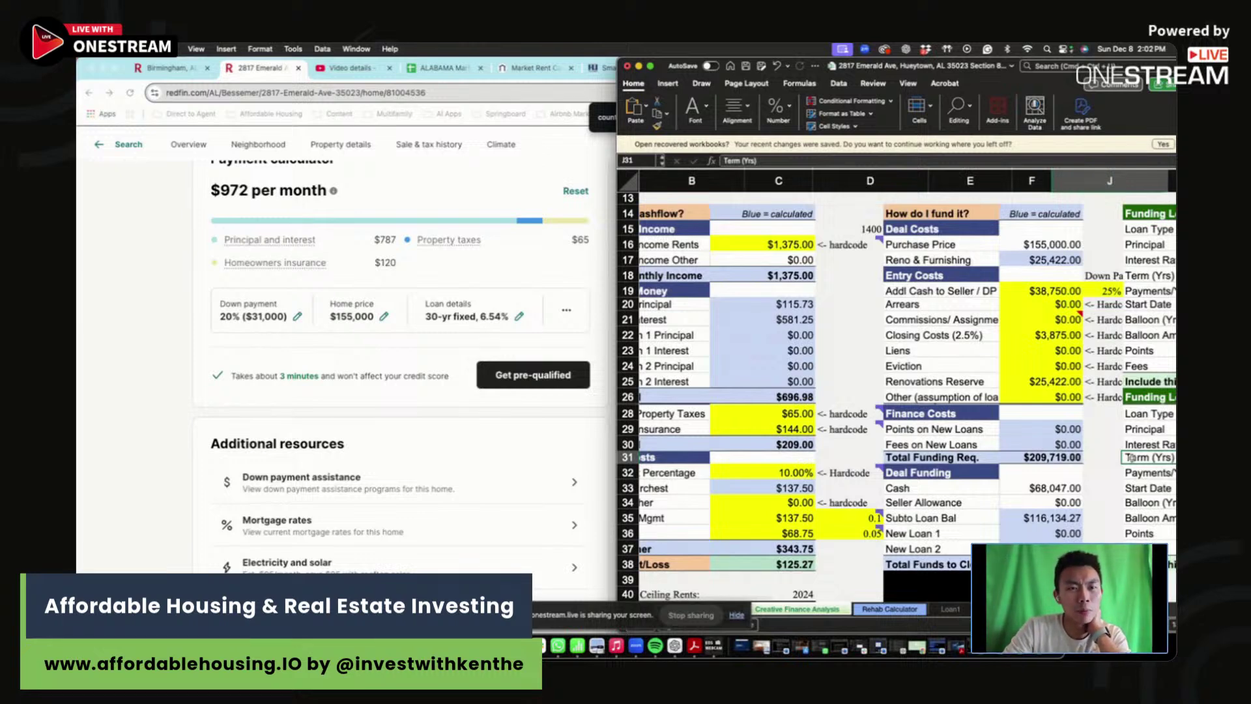
scroll(1131, 457, up, 5)
click(864, 486)
click(767, 159)
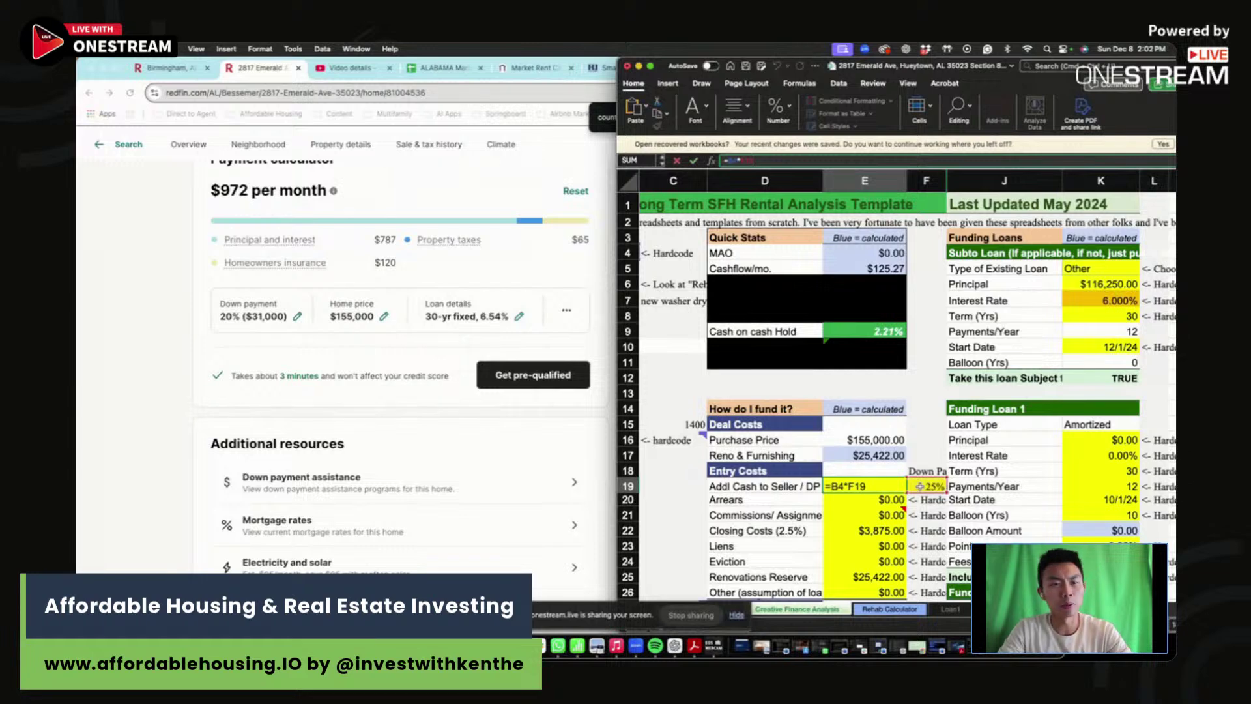
key(Escape)
key(Down)
key(Down)
key(Down)
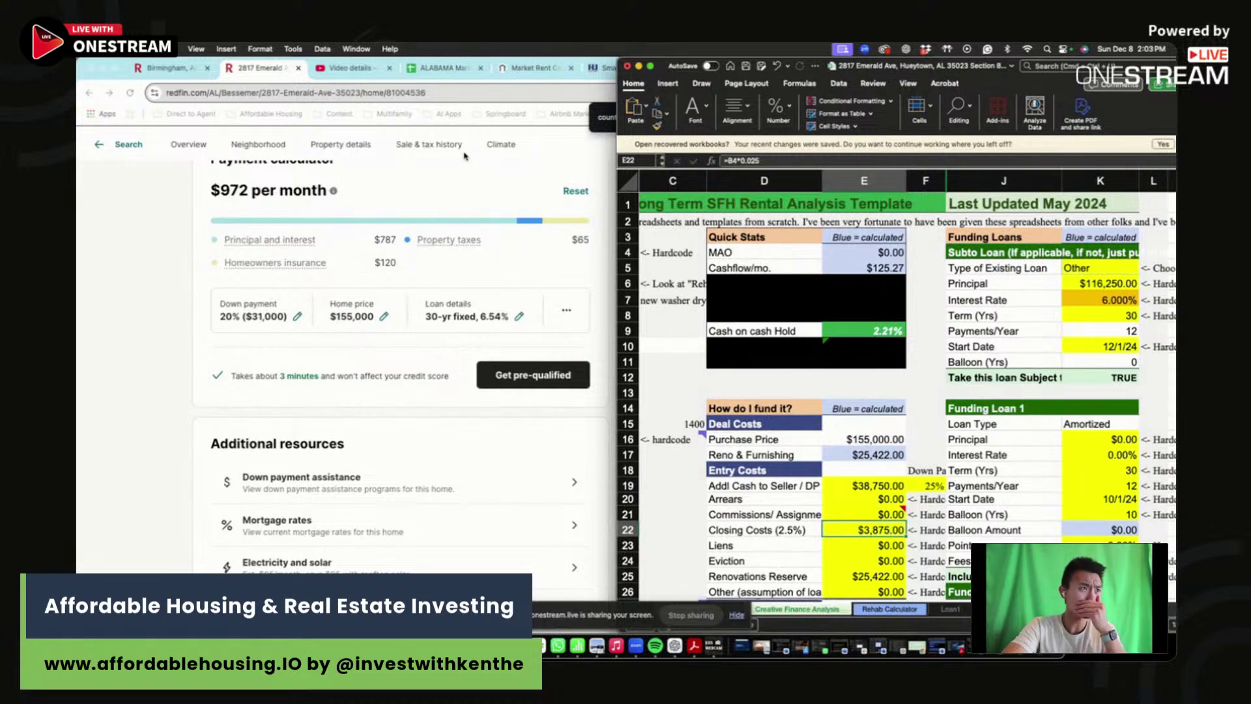
click(471, 131)
- Move the streaming studio window to the left, behind the Excel workbook
drag(869, 72, 951, 268)
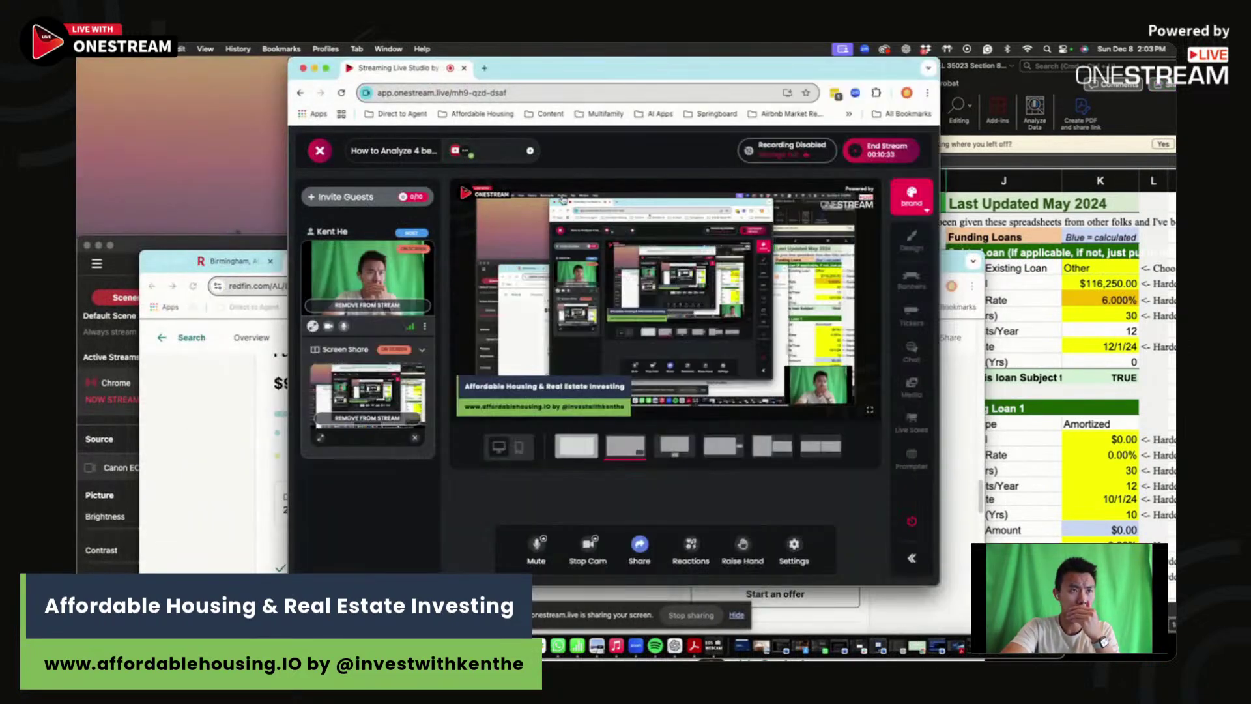
click(587, 73)
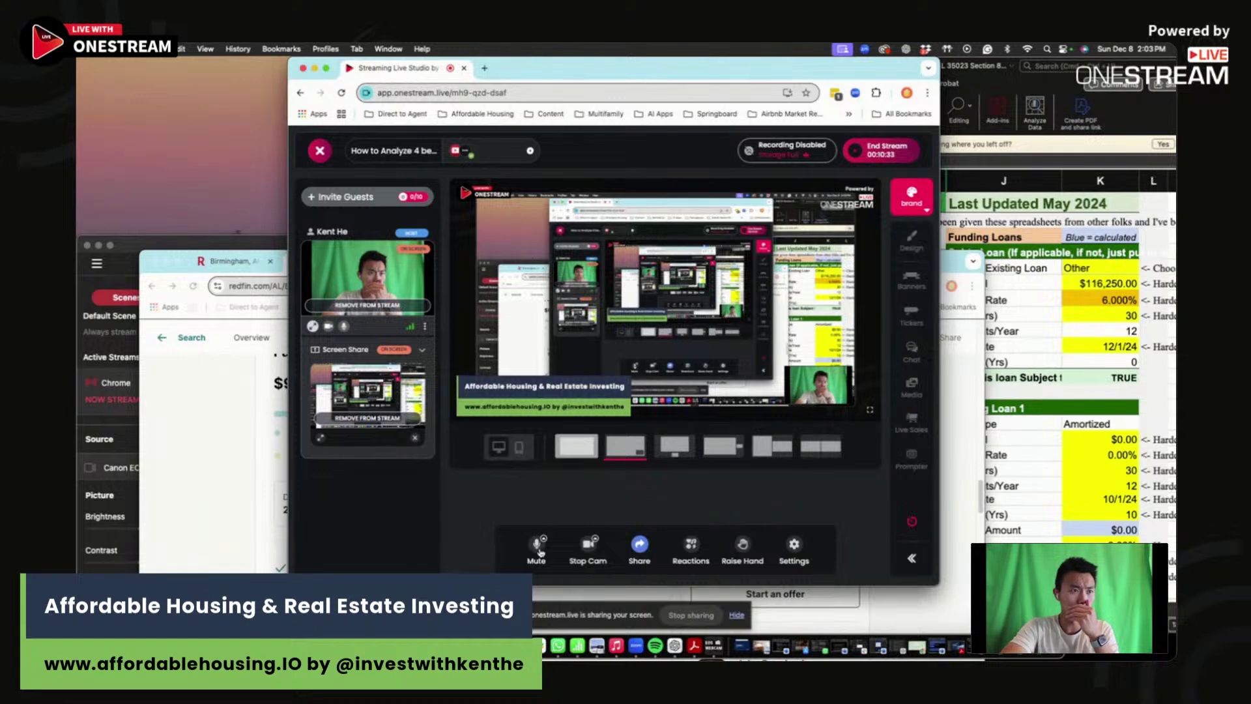
click(536, 546)
click(536, 546)
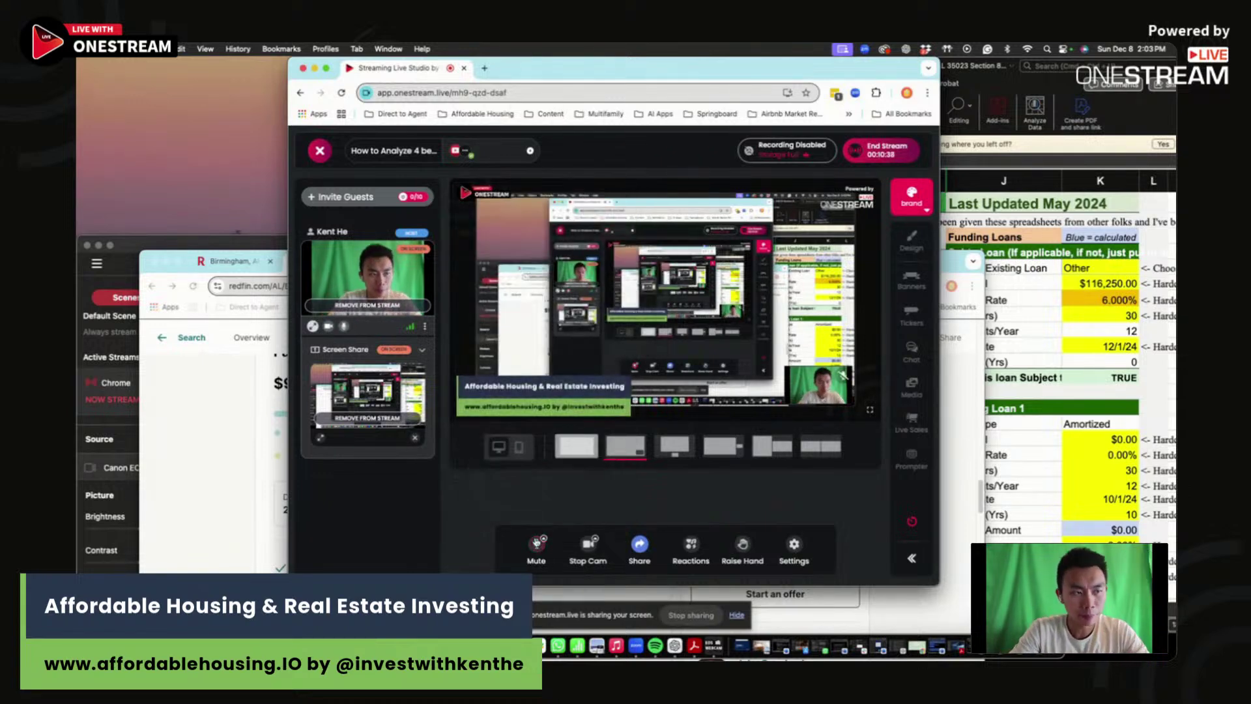
click(964, 65)
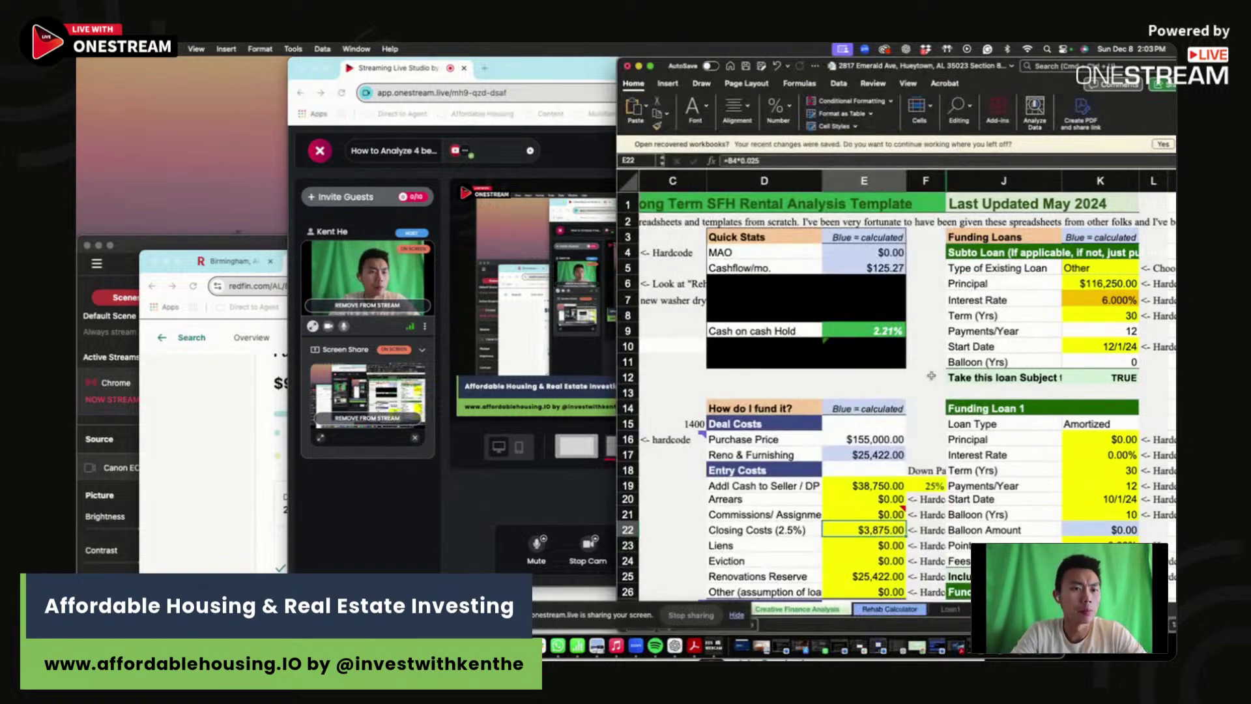
click(554, 70)
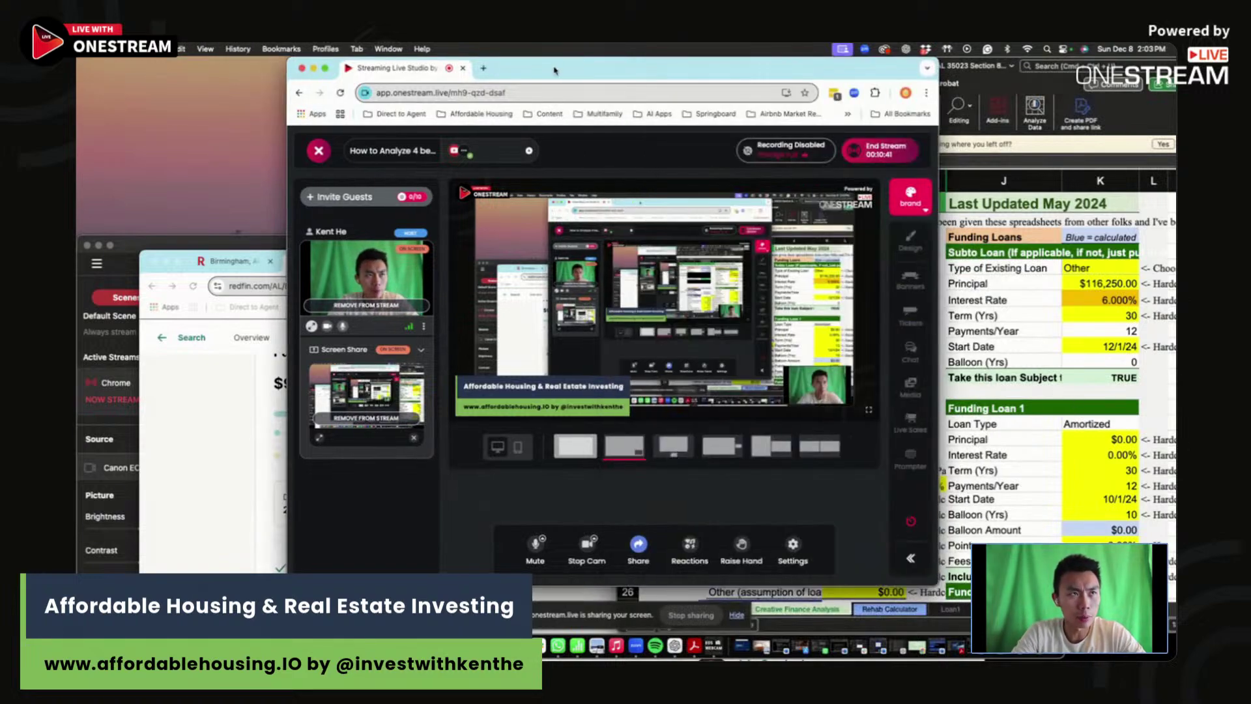
drag(555, 70, 405, 70)
click(873, 520)
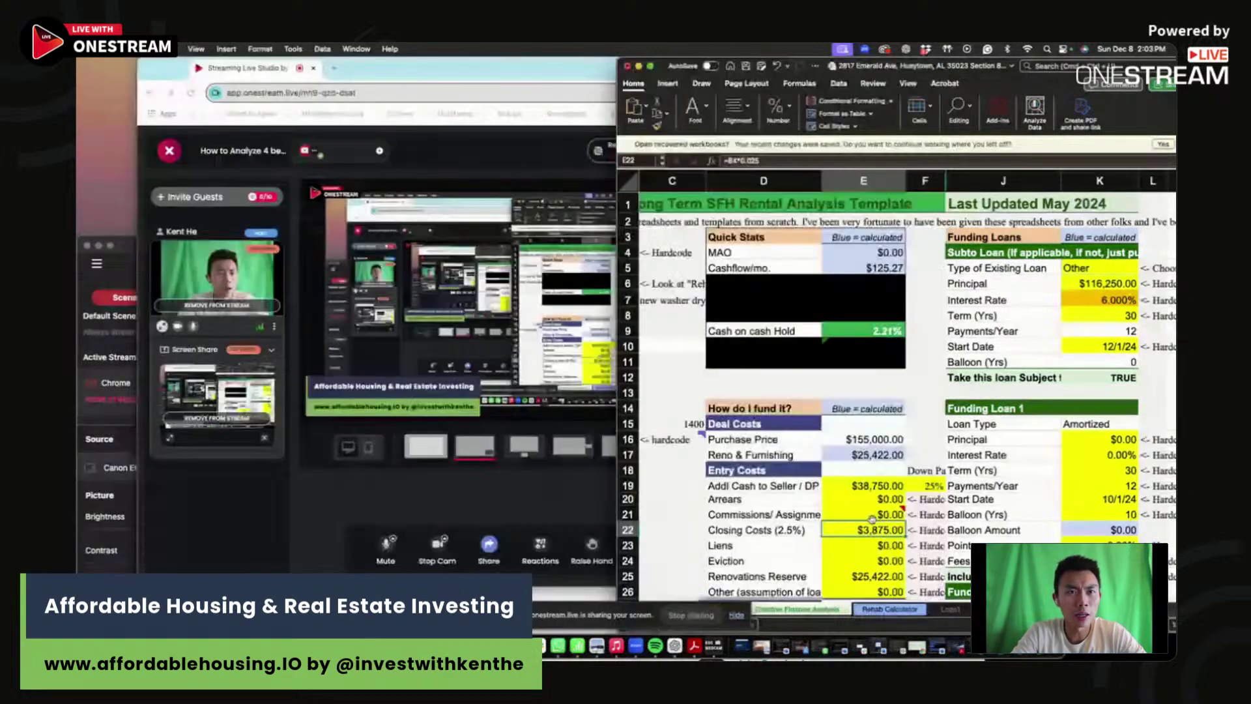
- Widen the workbook and verify the subto loan Principal formula =B4-E19 ($116,250)
scroll(1097, 286, down, 1)
double_click(1098, 275)
drag(617, 305, 314, 305)
key(Return)
mouse_move(941, 275)
mouse_down()
mouse_move(438, 306)
mouse_move(925, 290)
mouse_up()
click(1017, 275)
click(455, 160)
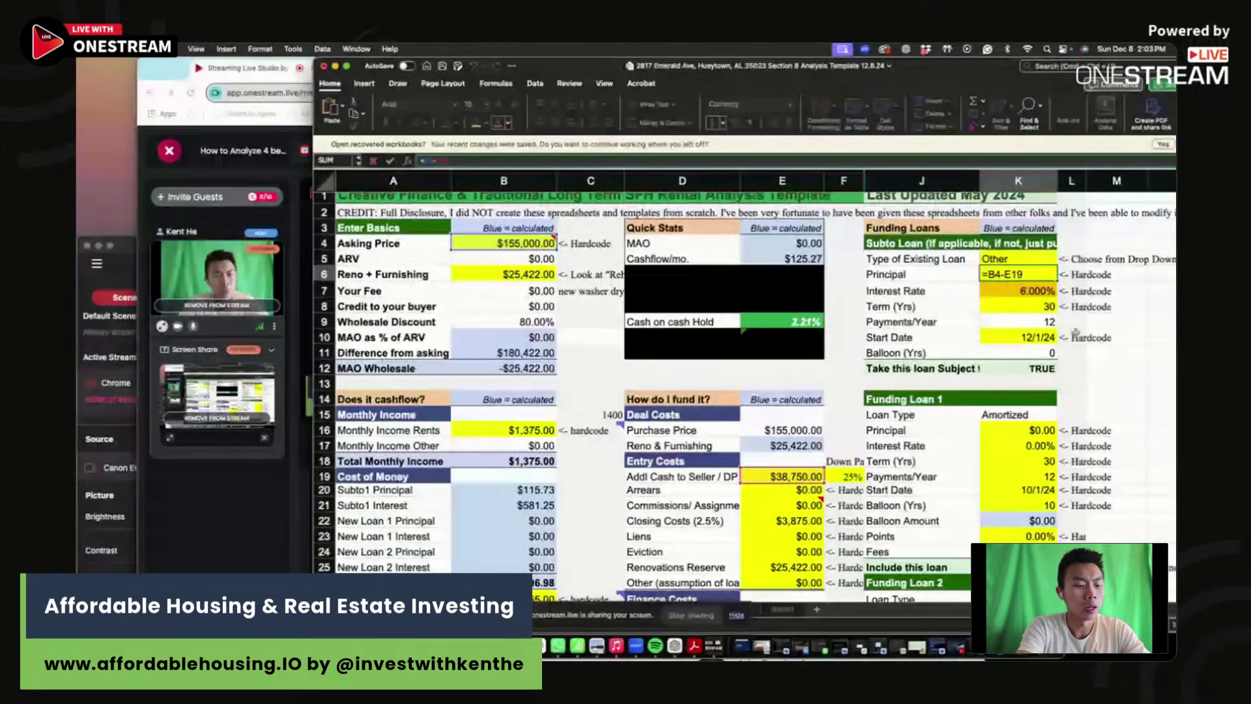
key(Return)
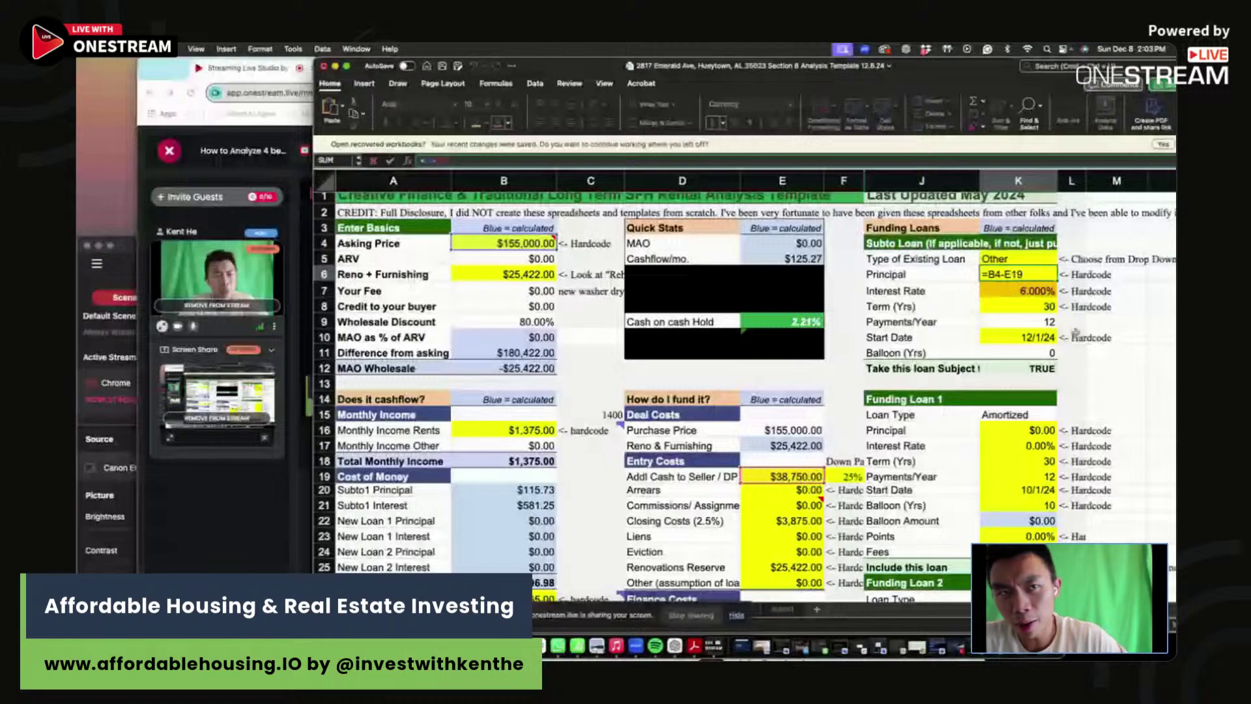
- Set the subto loan interest rate to 7.5%, dropping monthly cash flow to $9.41
text(7.5)
key(Return)
click(1008, 290)
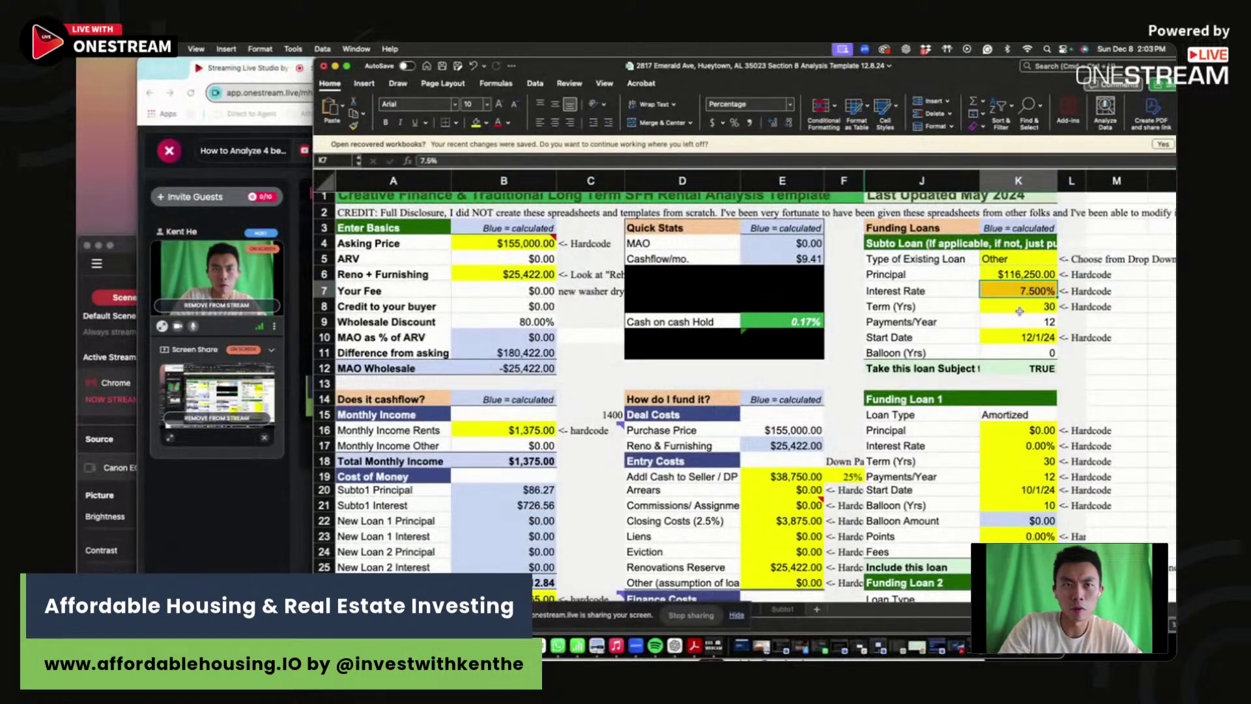
click(1019, 305)
drag(1019, 305, 1026, 328)
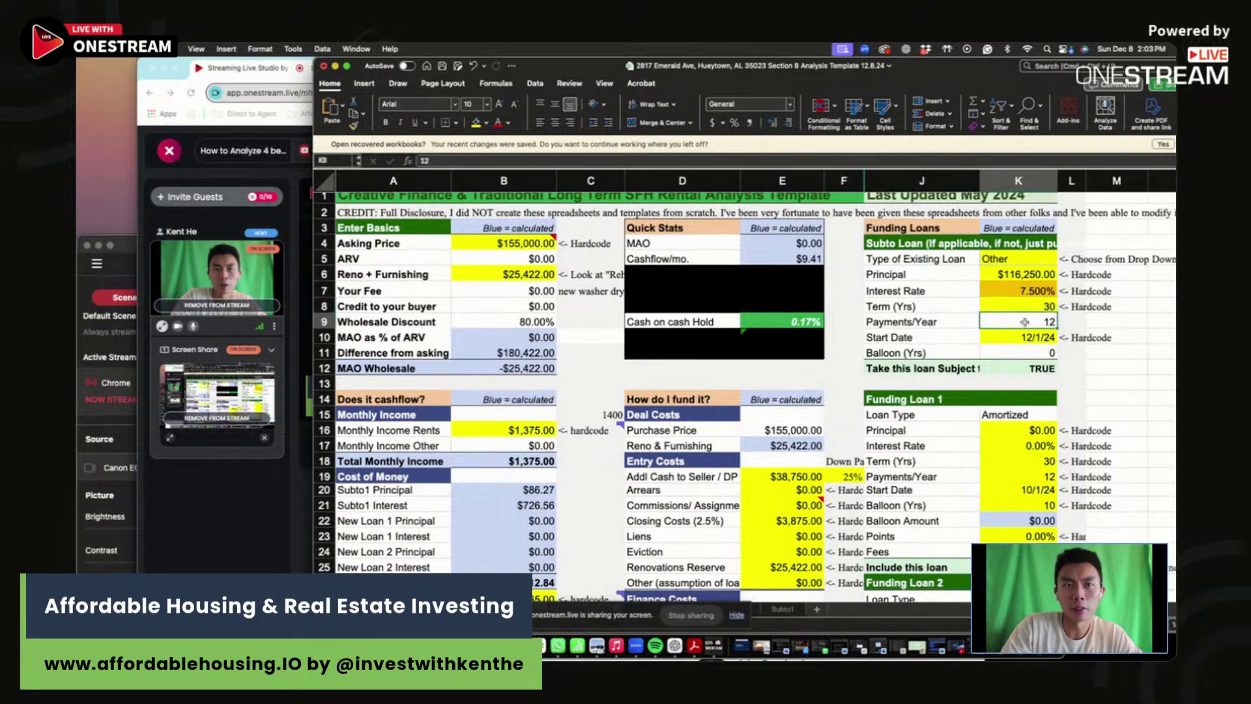
click(1018, 280)
click(1018, 291)
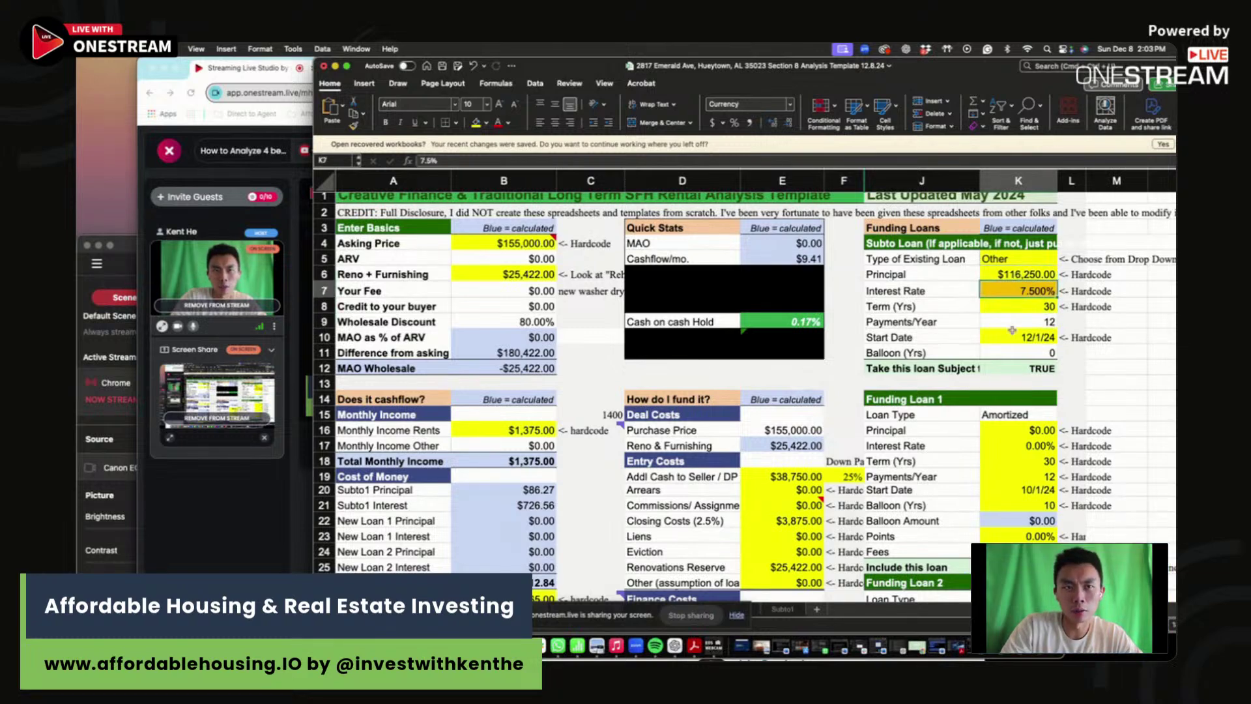
click(816, 321)
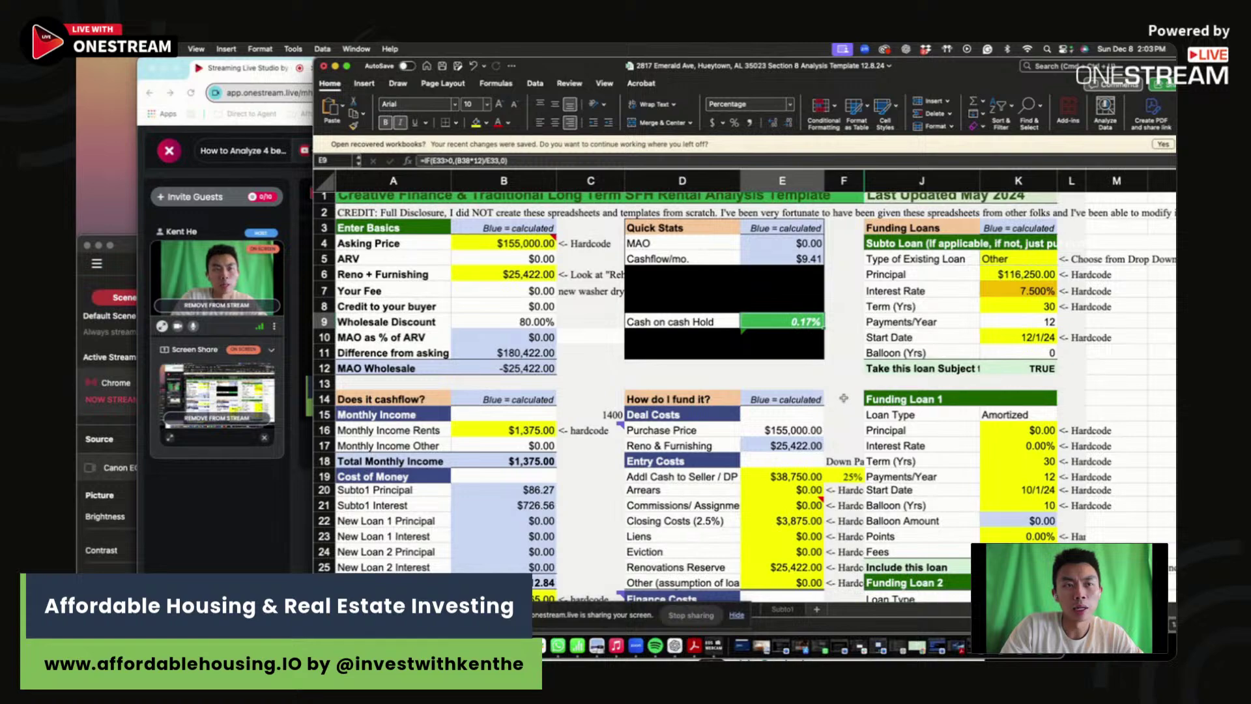
click(1018, 292)
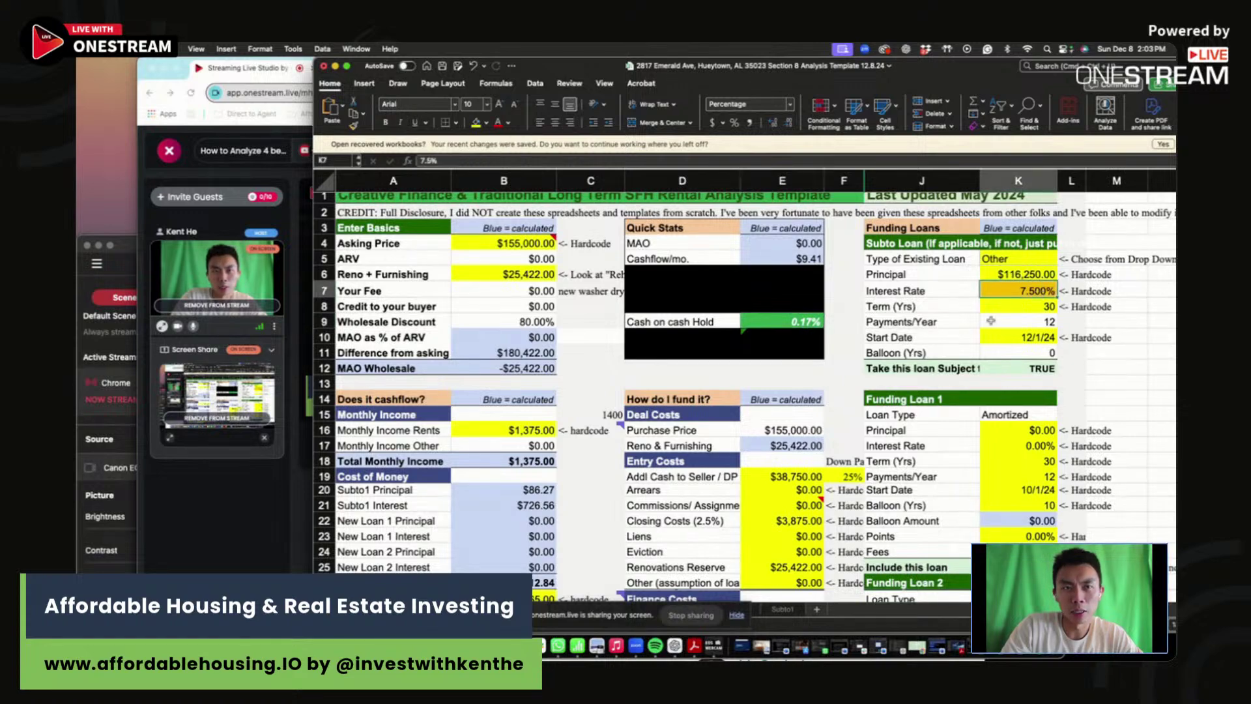
scroll(818, 434, down, 10)
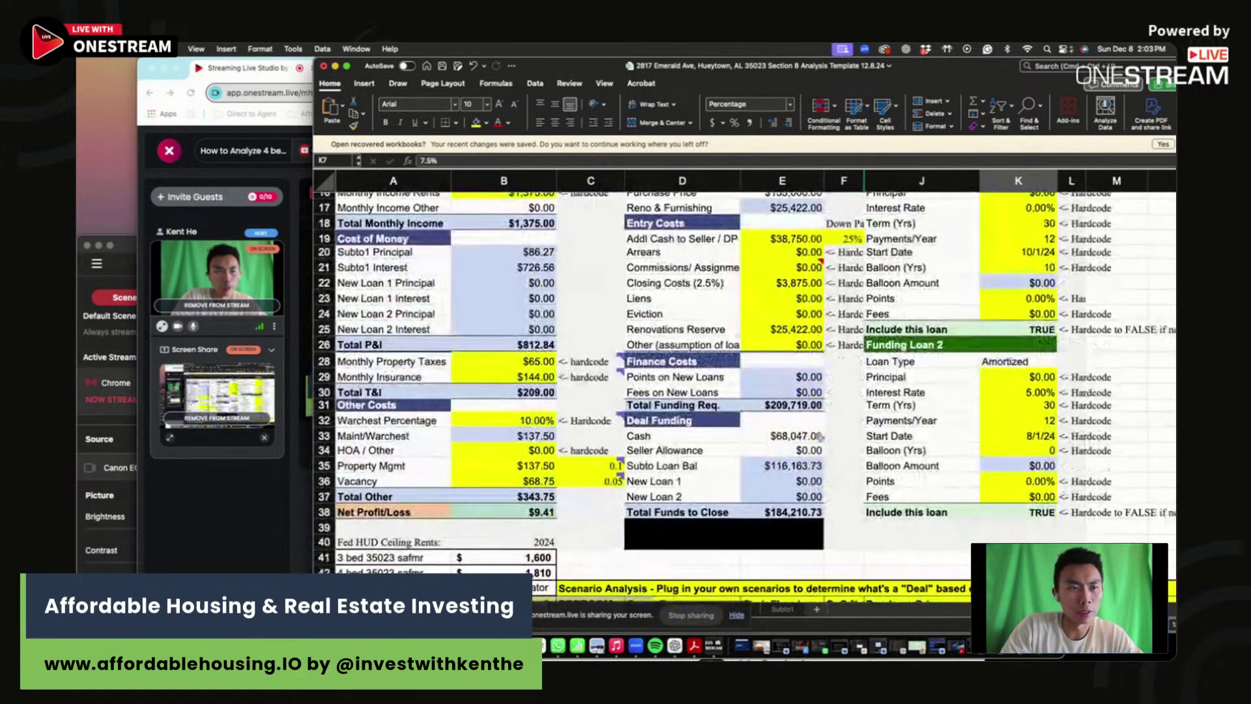
- Clear the old scenario rows and enter $1,375 gross rent in the County row
drag(684, 575, 861, 579)
scroll(861, 566, down, 3)
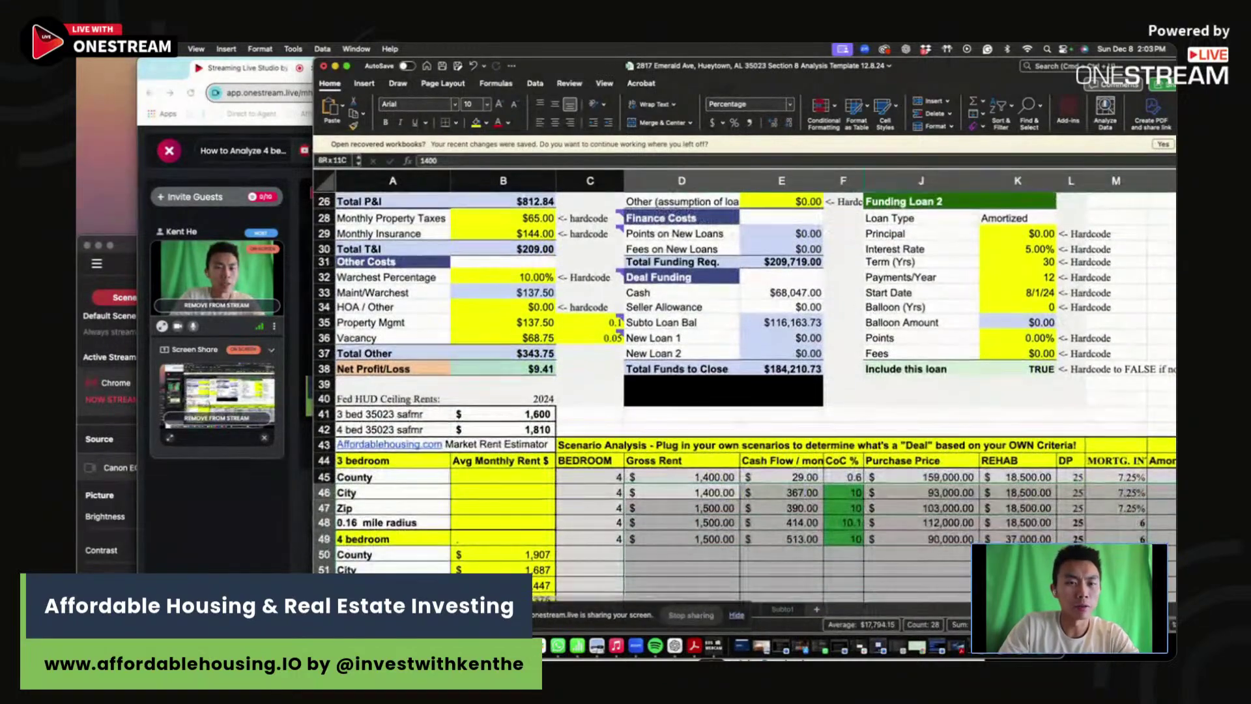
drag(1017, 492, 652, 550)
key(Delete)
click(719, 477)
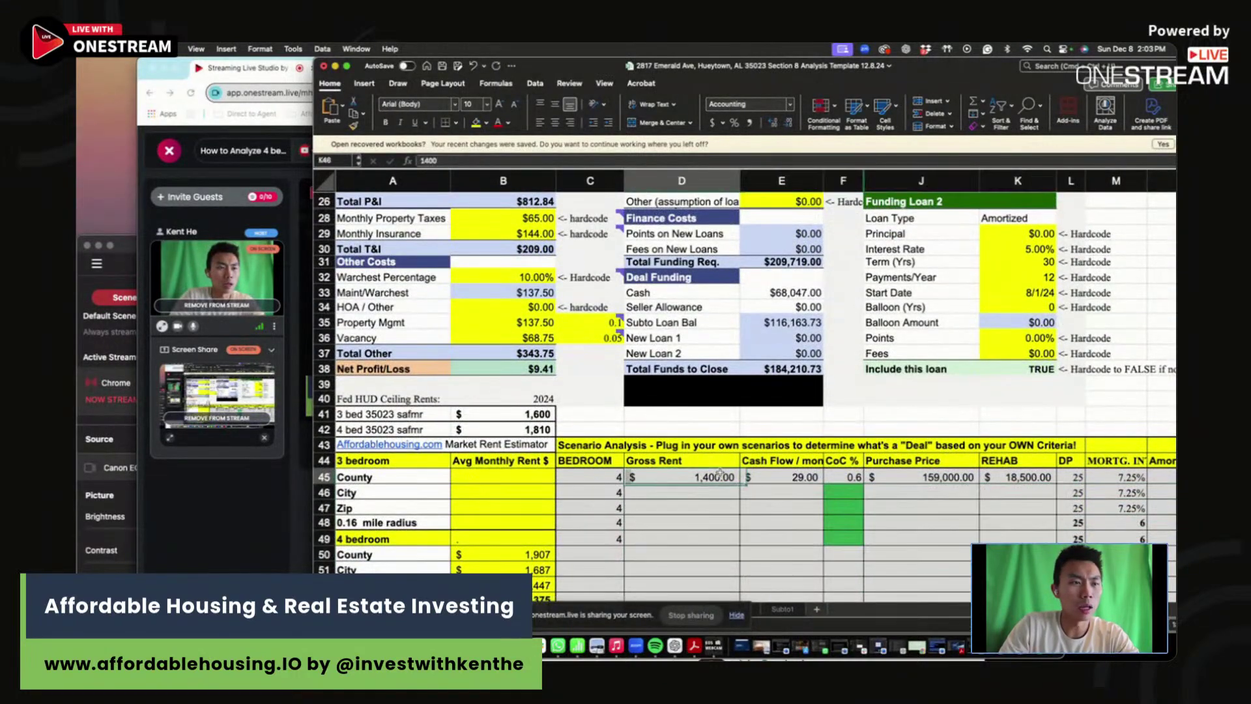
text(1350)
key(Tab)
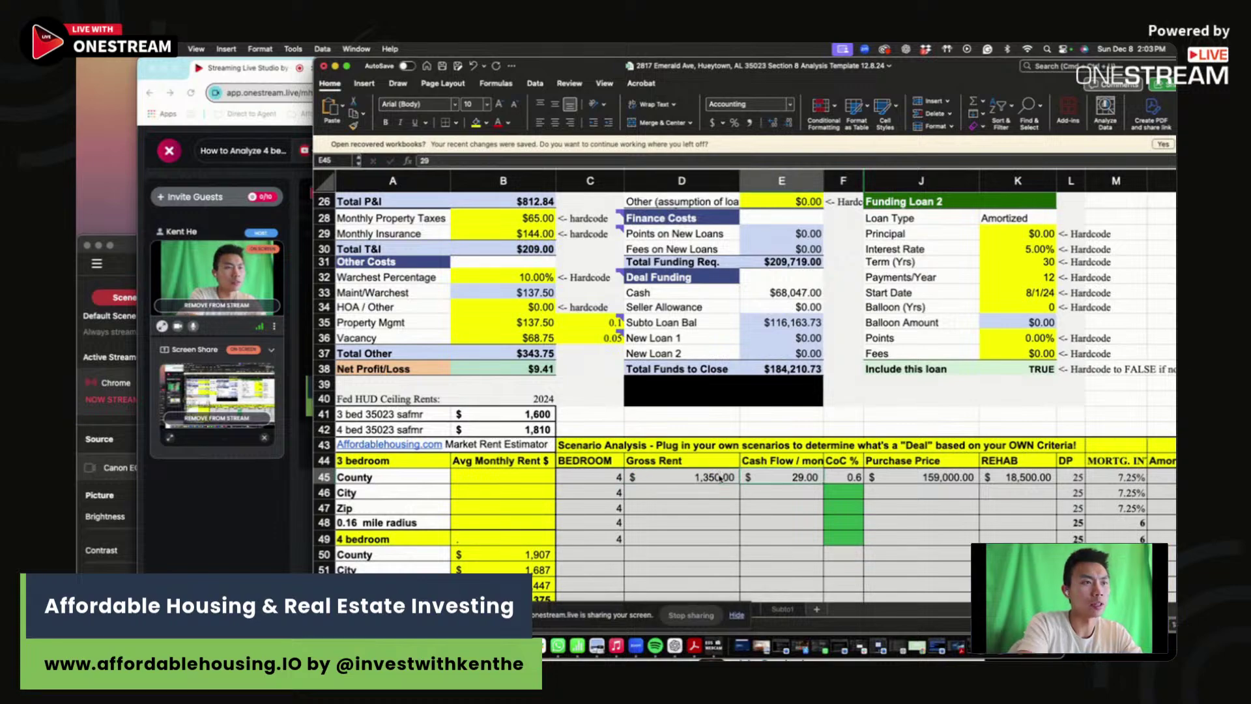
scroll(723, 488, up, 3)
scroll(725, 500, down, 2)
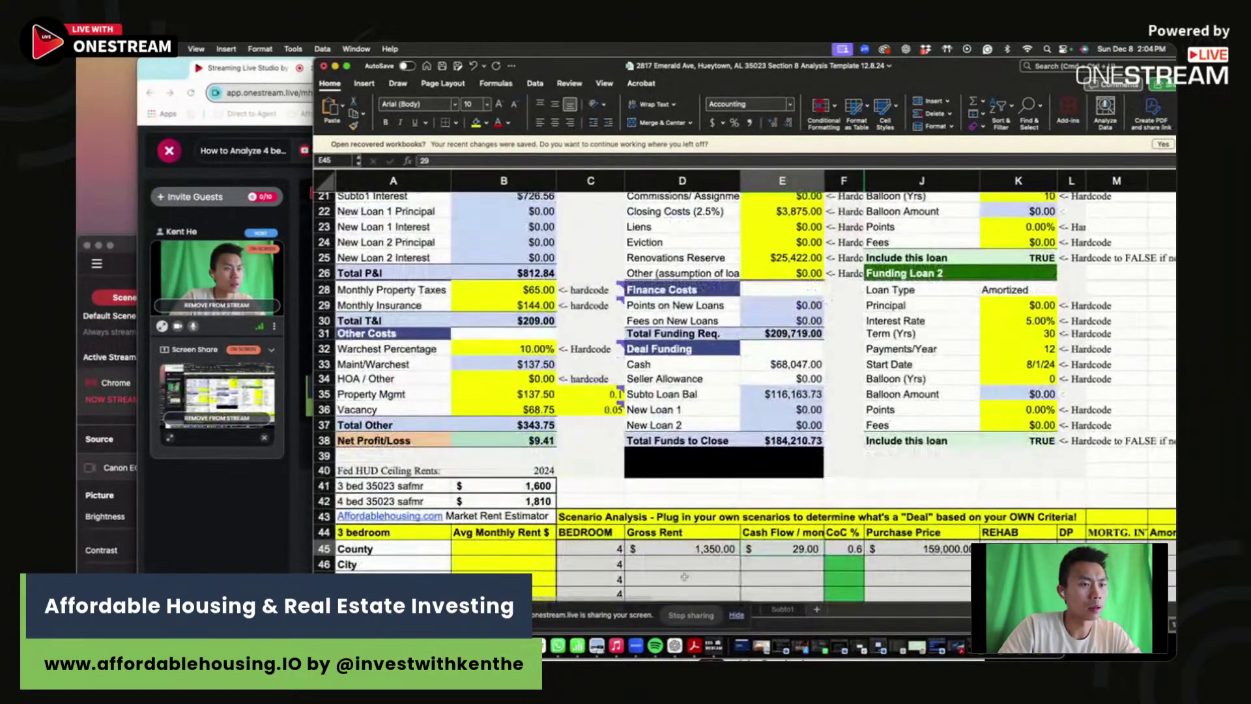
click(701, 551)
text(13)
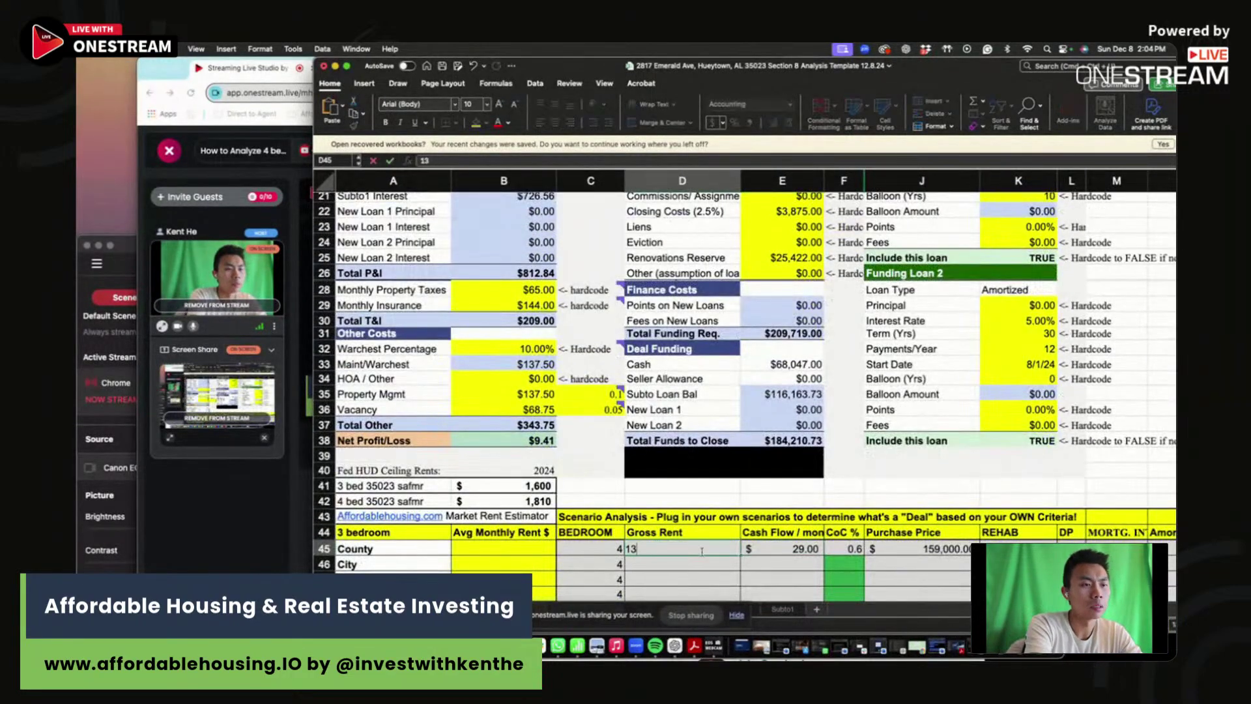
text(575)
key(Tab)
key(Tab)
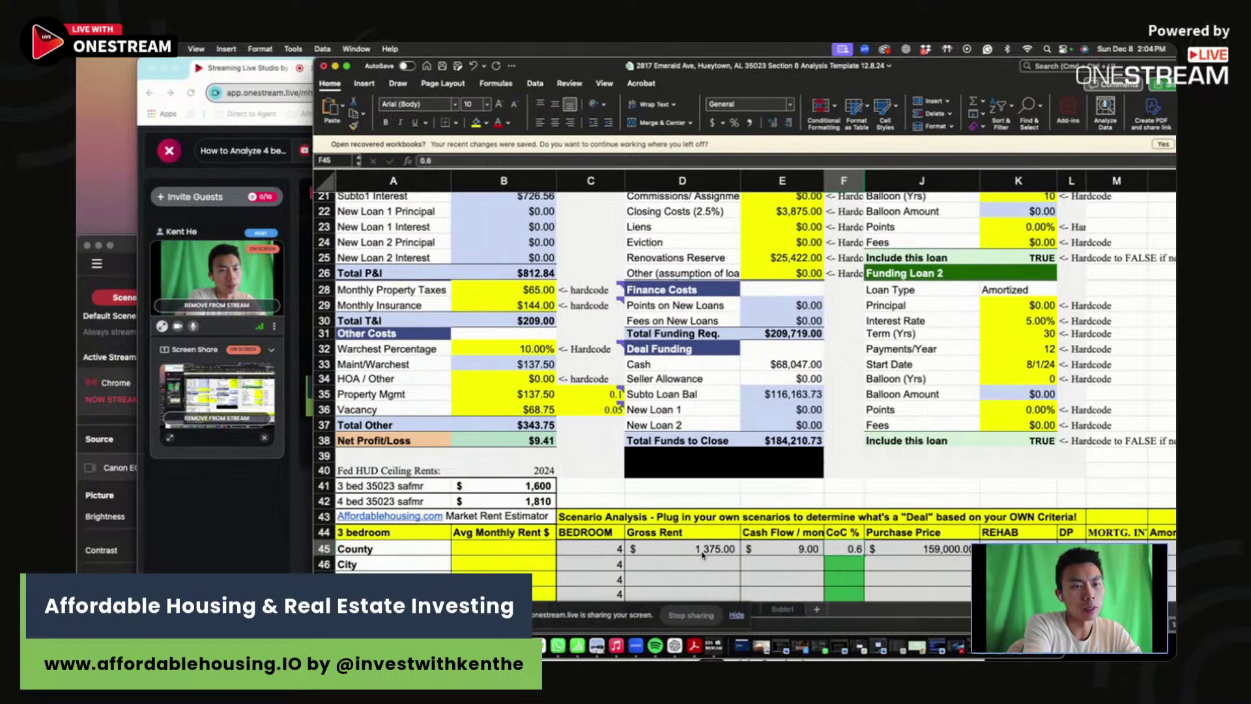
- Record 0 CoC, $155,000 purchase price and 25,000 rehab in the County row
text(0)
key(Tab)
text(15)
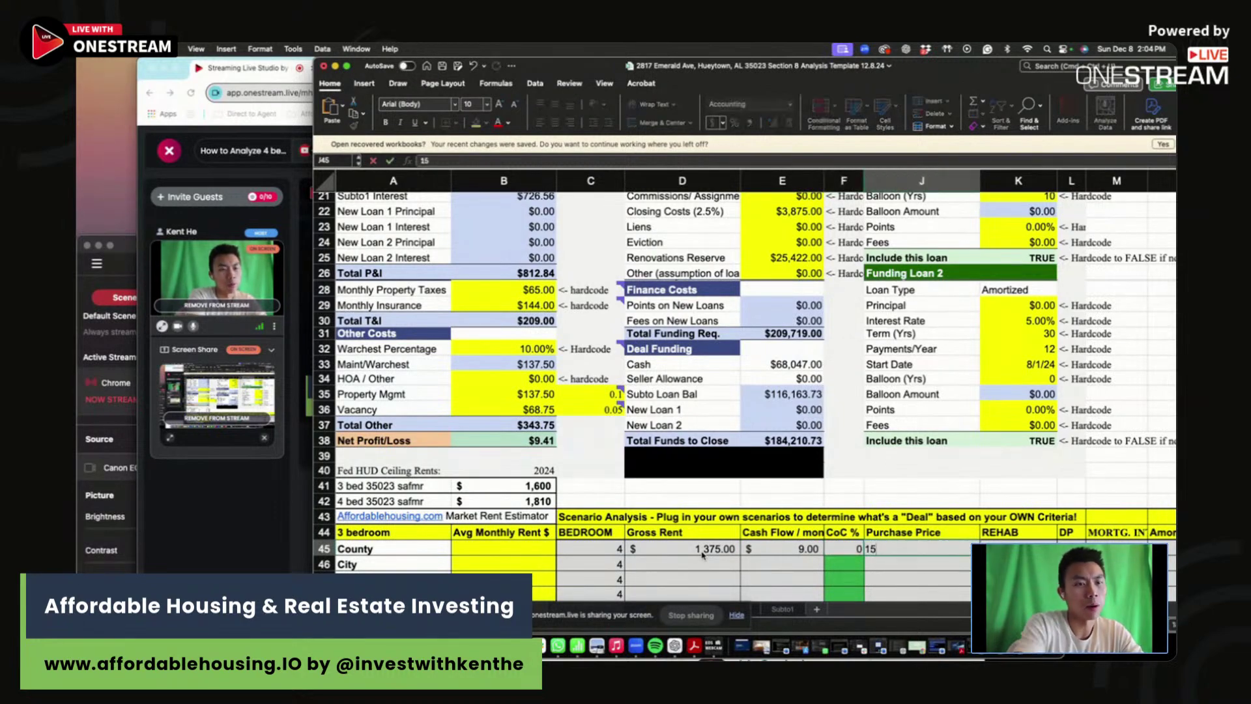
scroll(924, 389, up, 10)
scroll(924, 390, down, 10)
text(500)
key(Tab)
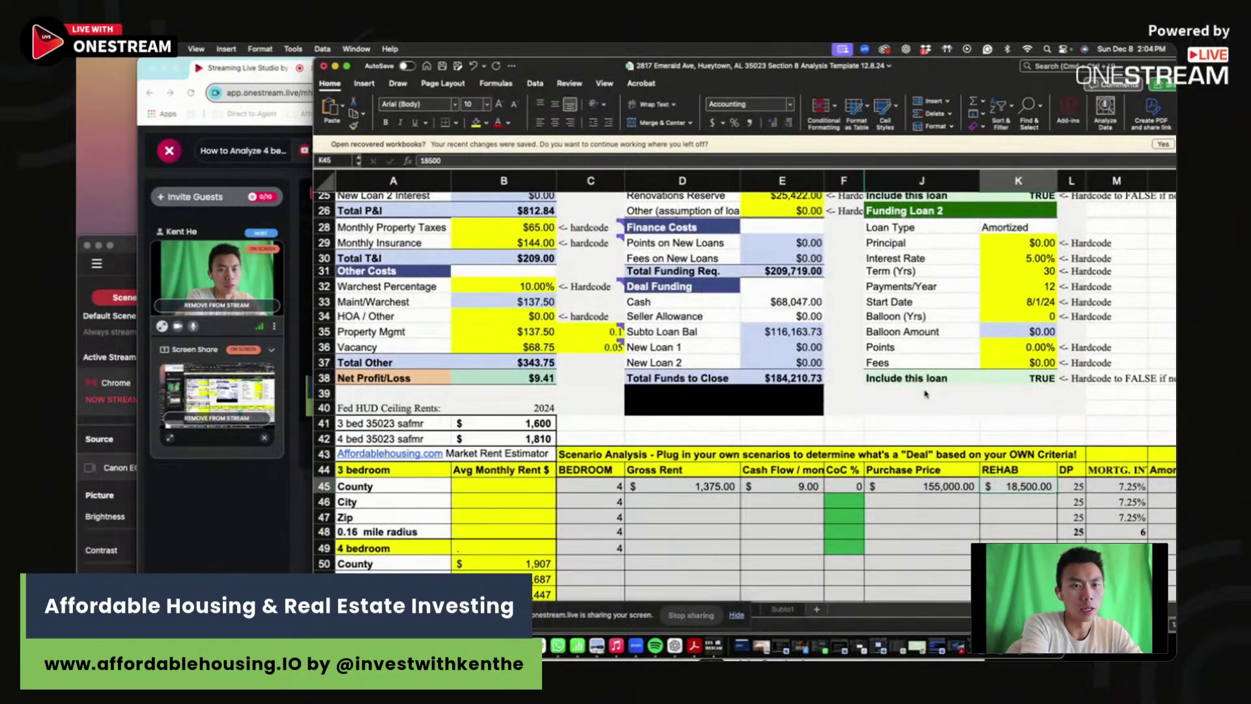
scroll(924, 390, up, 5)
scroll(925, 394, down, 5)
text(25000)
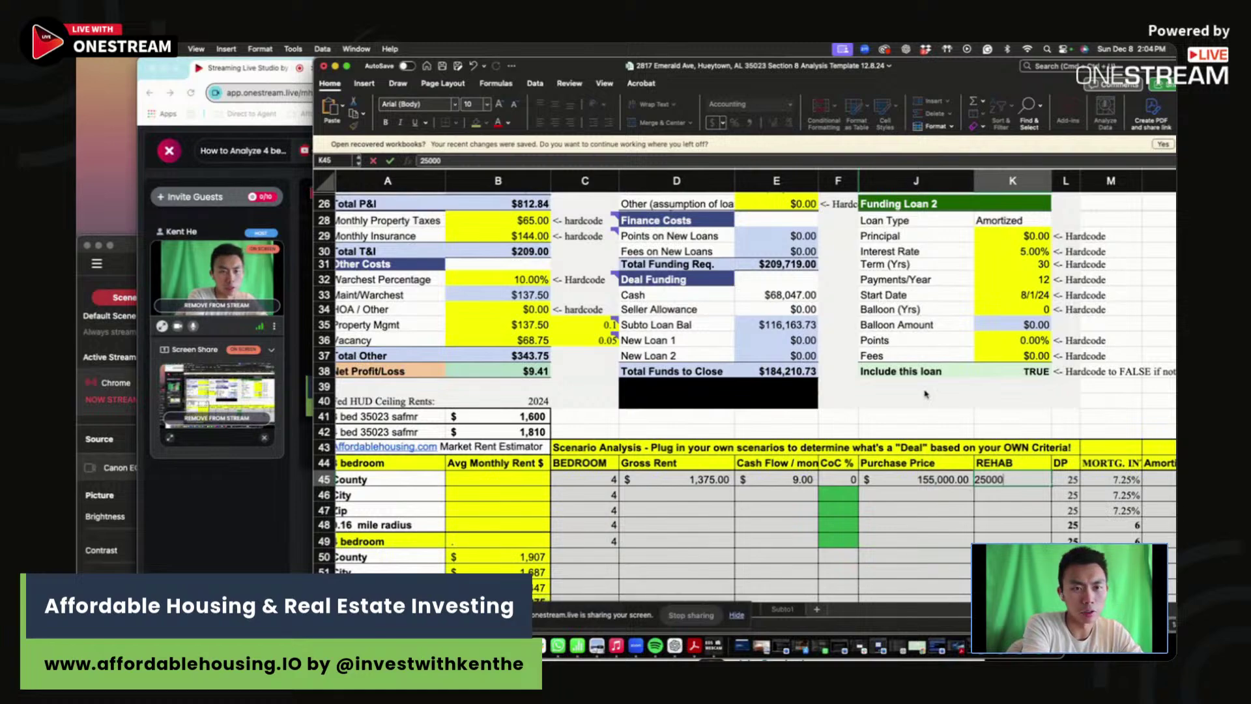
key(Return)
scroll(899, 383, up, 8)
scroll(740, 438, up, 6)
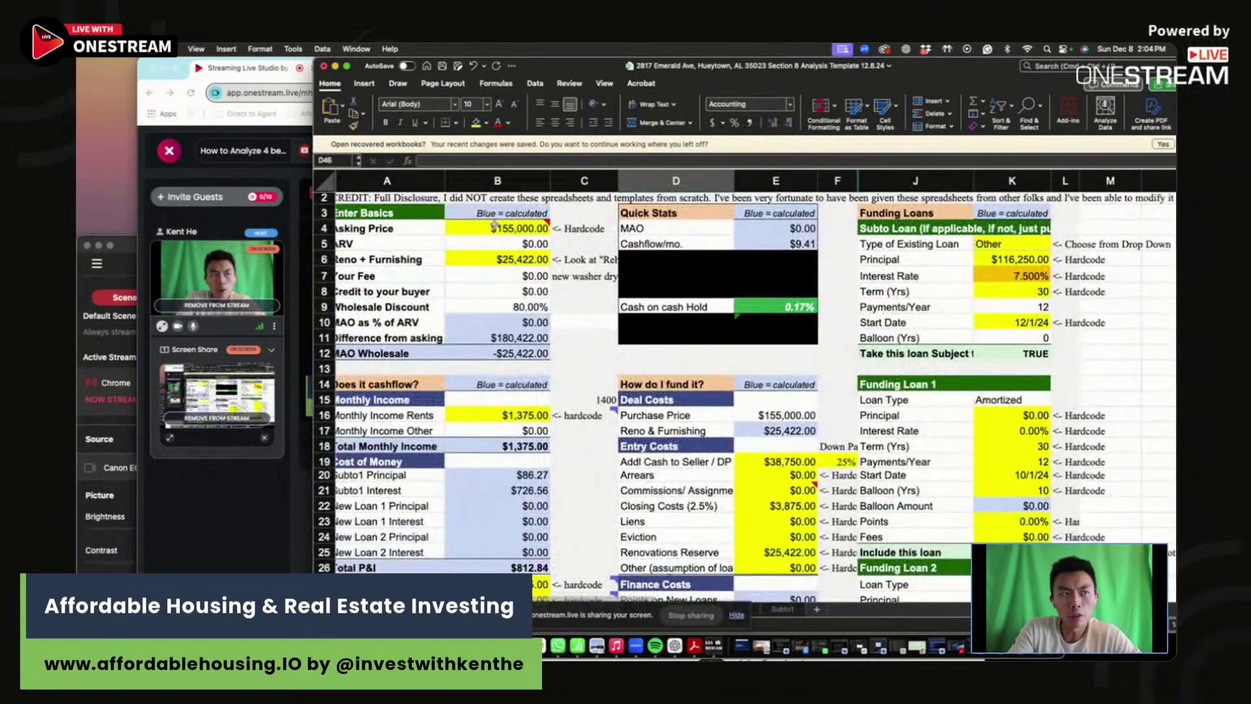
- Set the Asking Price to $100,000
click(805, 310)
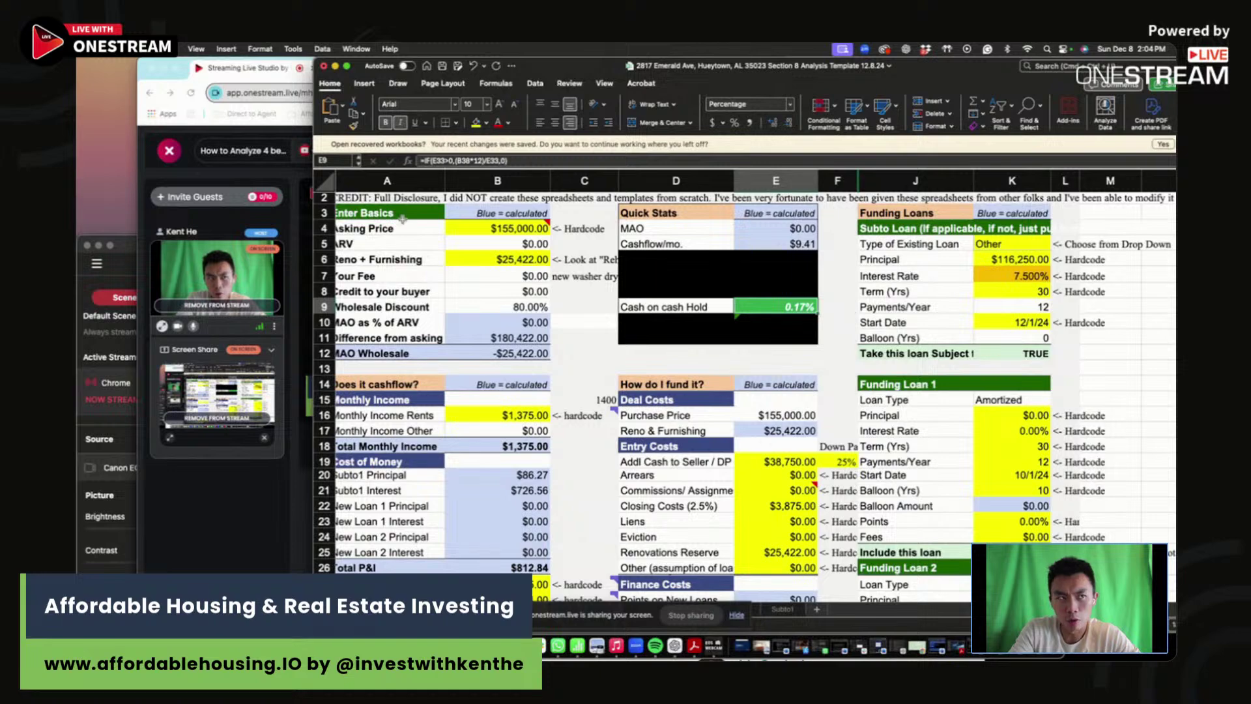
click(497, 228)
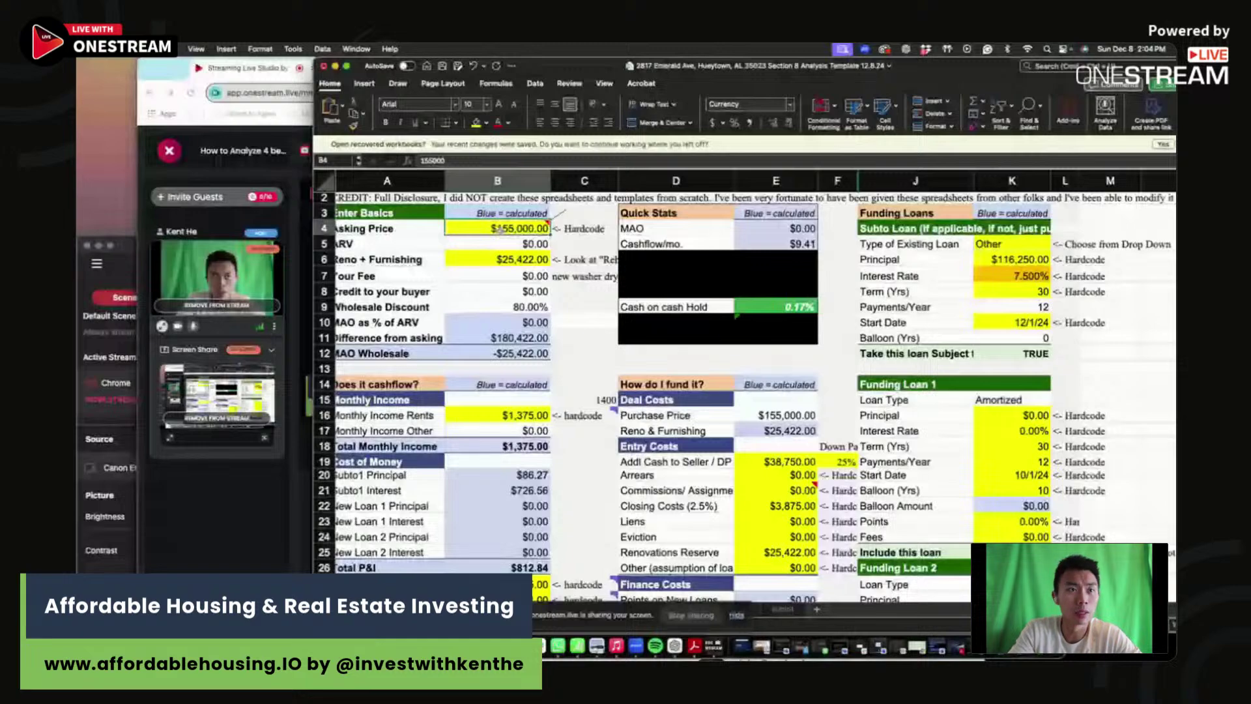
text(1)
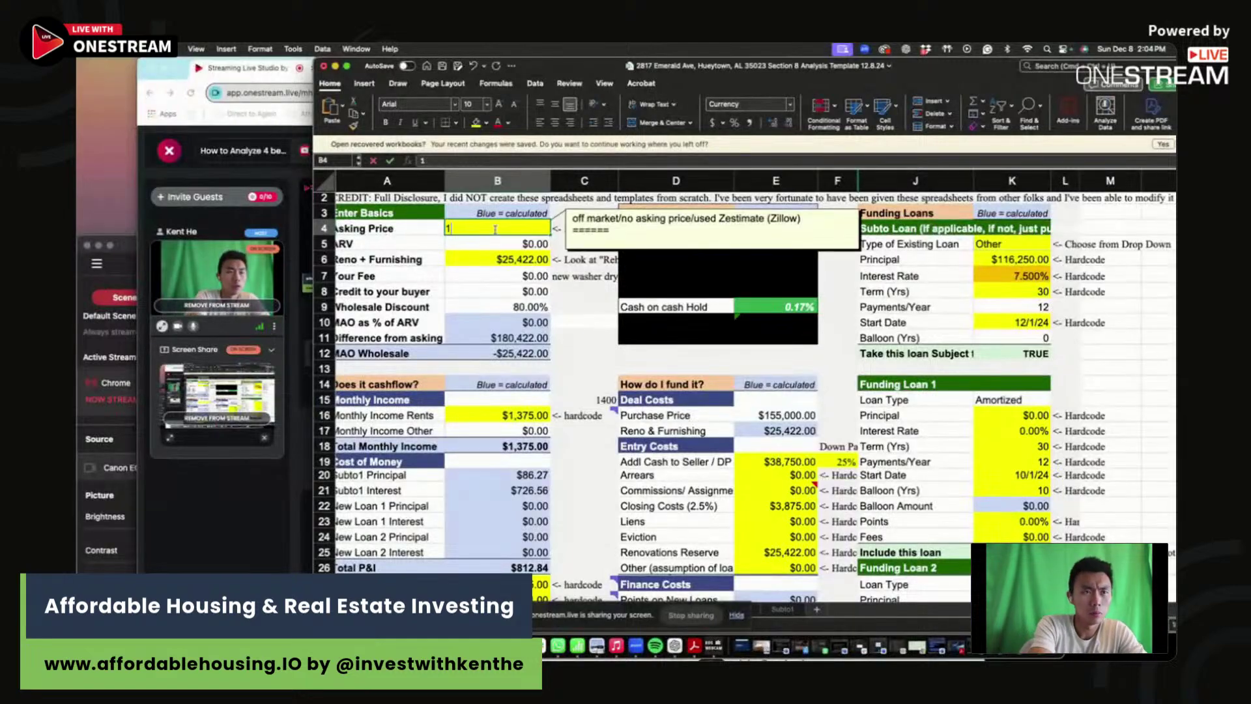
text(00000)
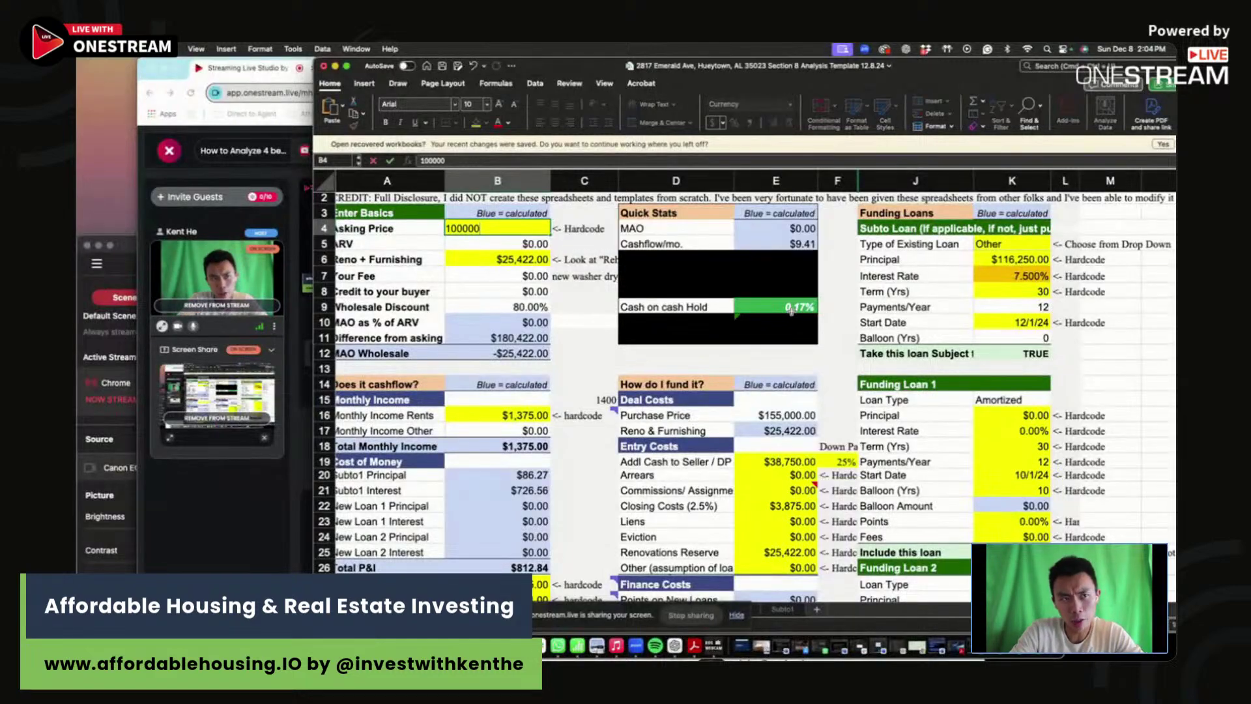
key(Return)
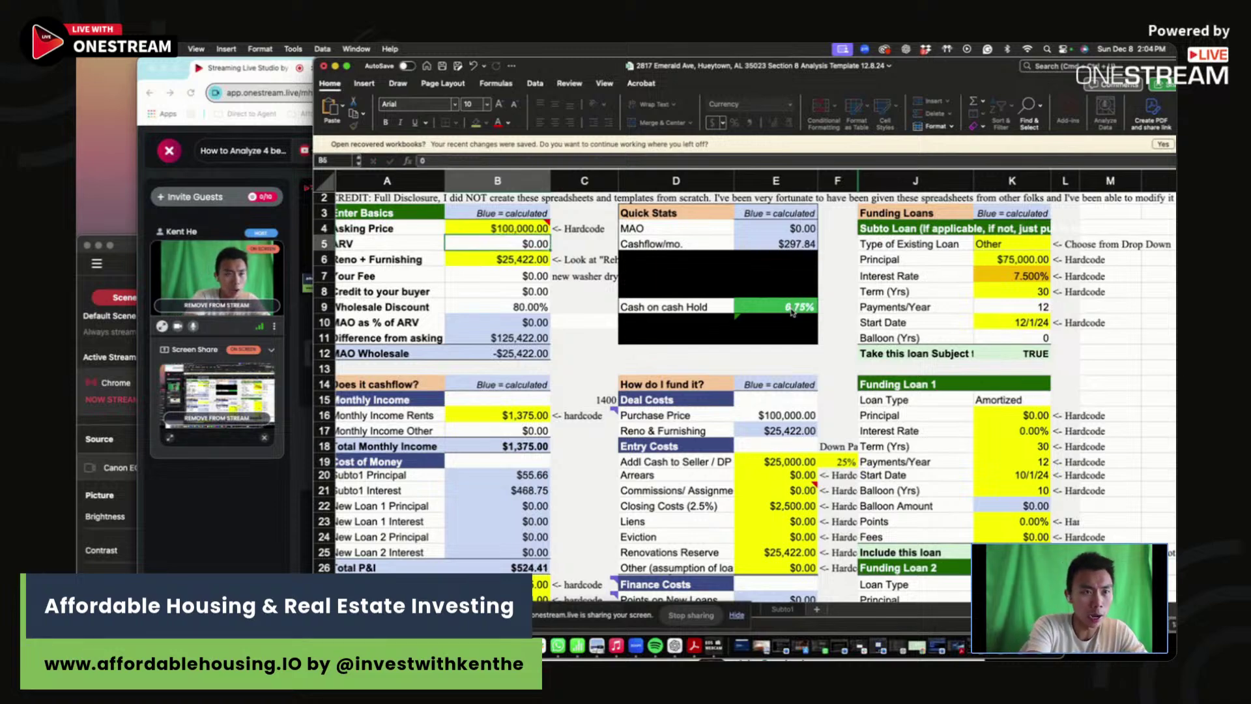
- Lower the Asking Price to $90,000, then $80,000, raising Net Profit/Loss to $402.72
click(792, 313)
click(500, 229)
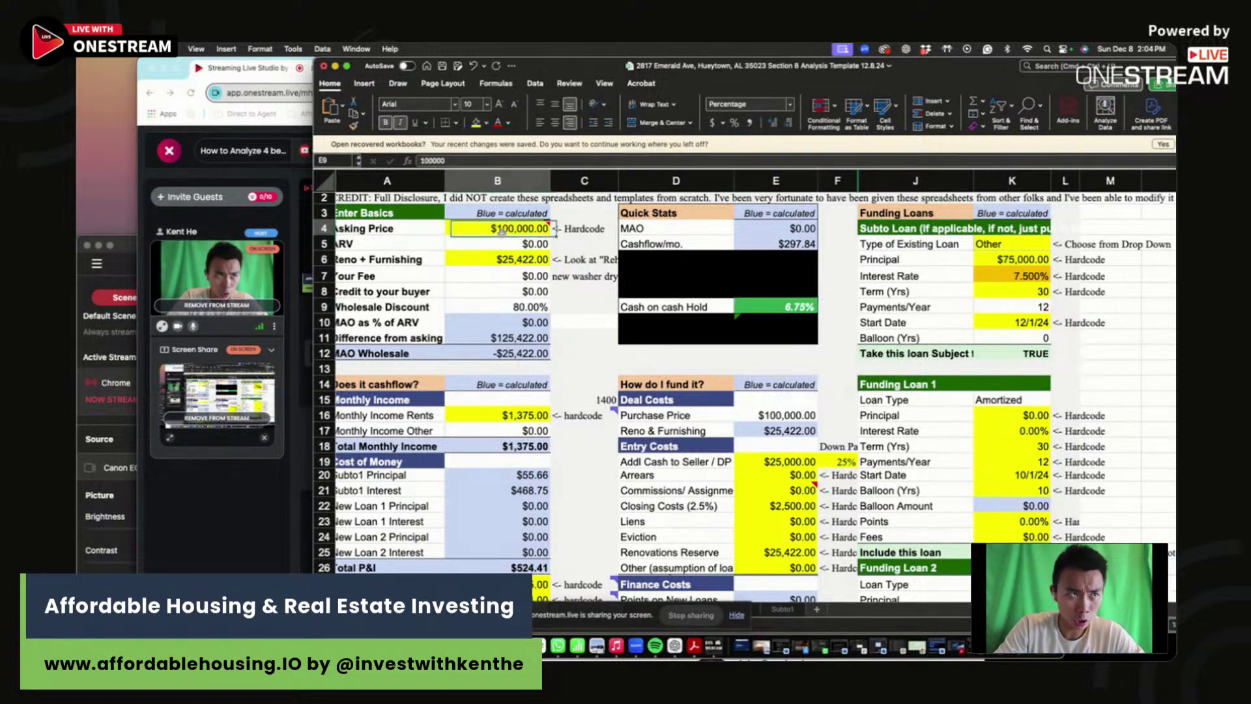
scroll(501, 231, right, 1)
text(90000)
key(Return)
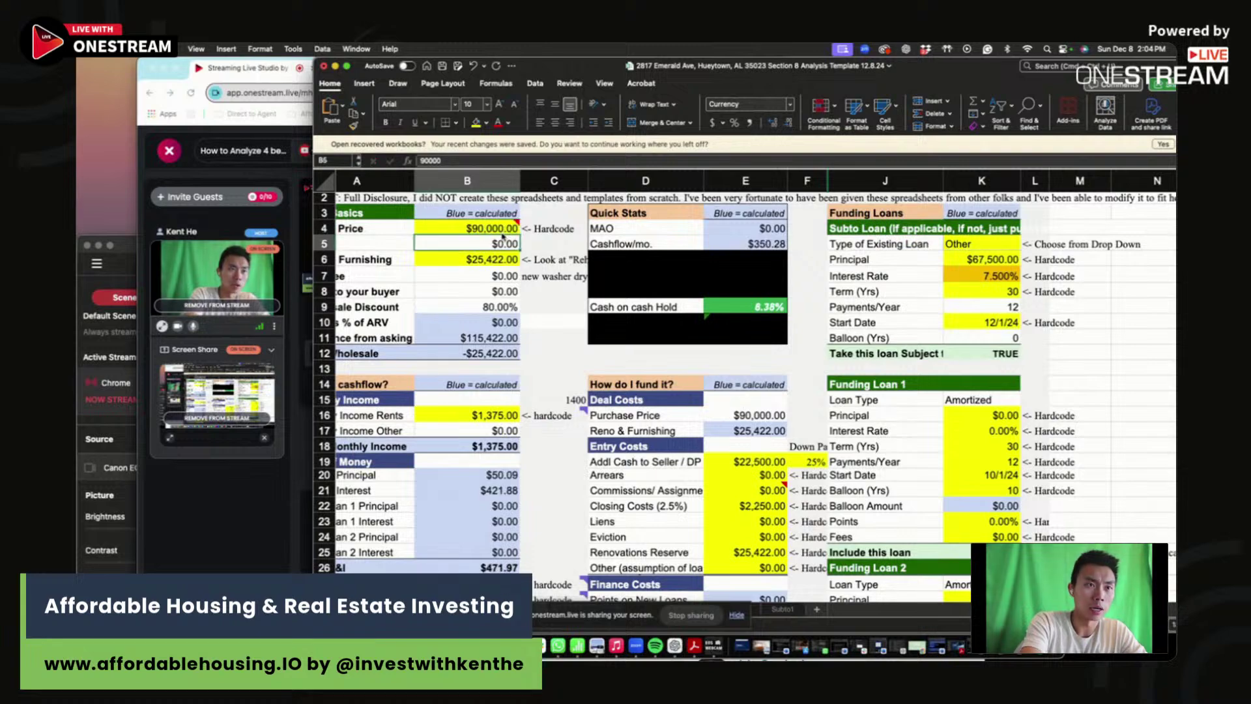
click(500, 229)
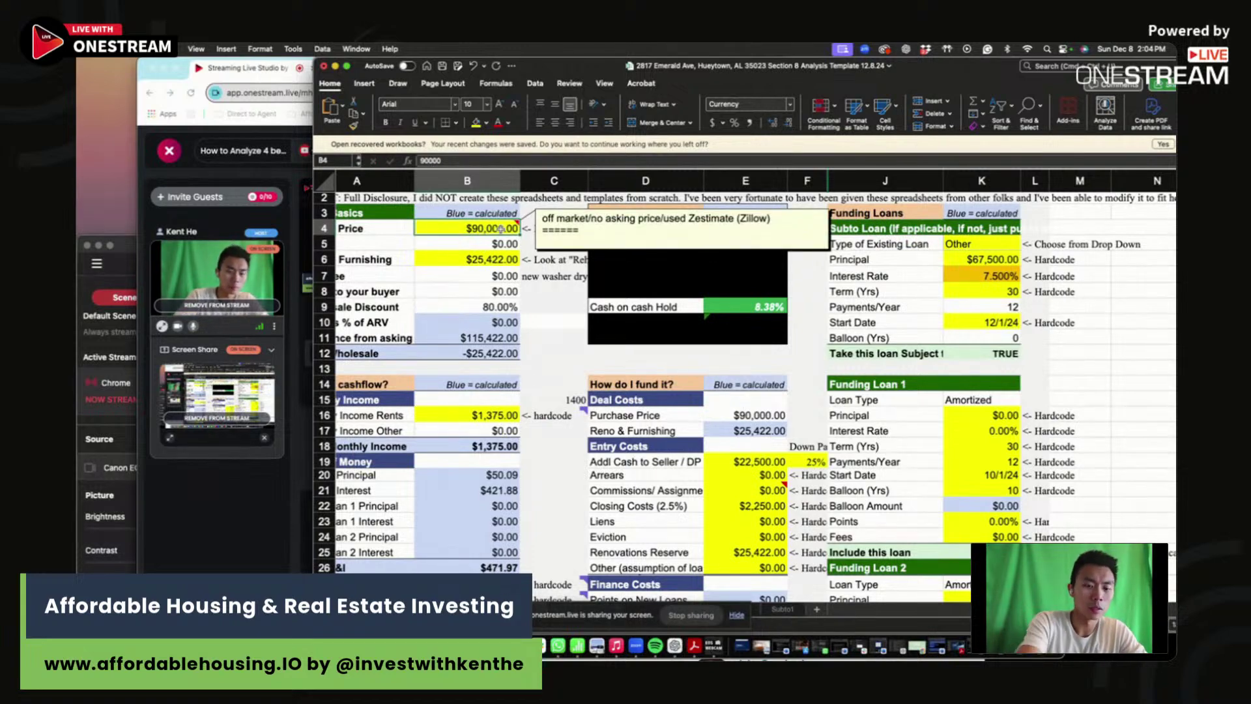
text(80000)
key(Return)
click(500, 230)
scroll(686, 322, down, 5)
scroll(686, 322, down, 5)
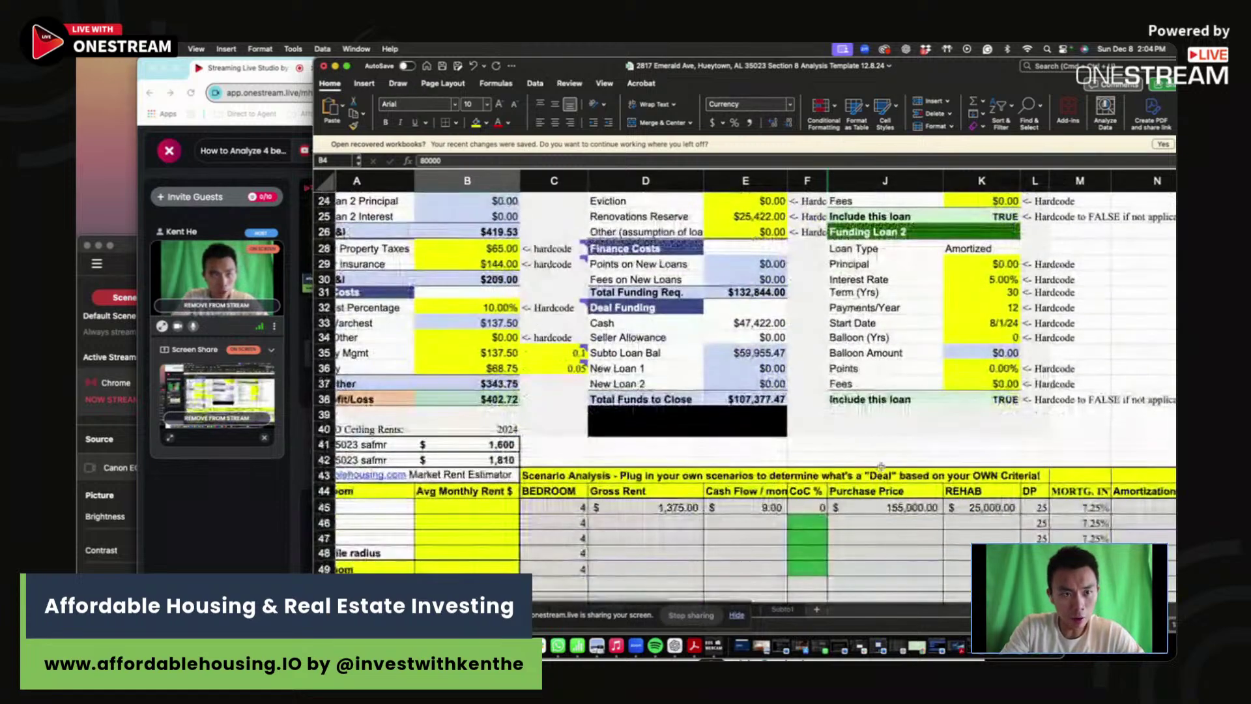
- Log scenario row 46 with $1,375 rent, $403 cash flow and $25,000 rehab
click(816, 523)
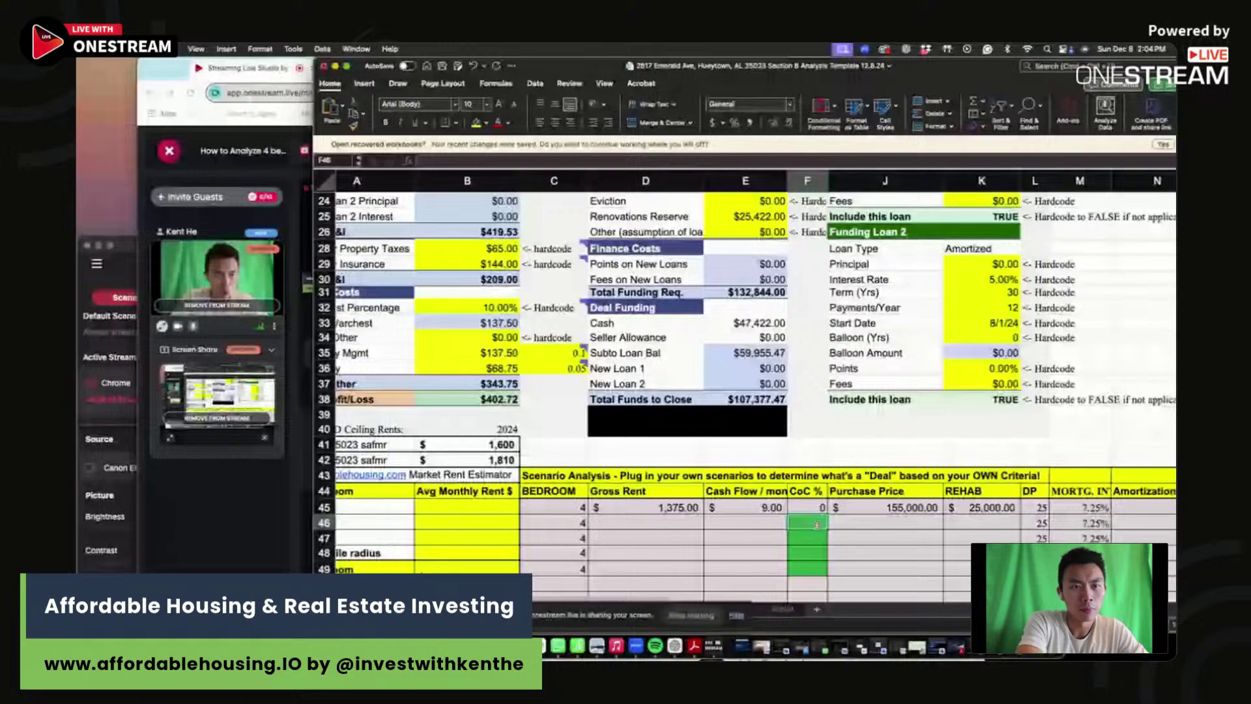
key(Left)
key(Left)
text(1375)
key(Tab)
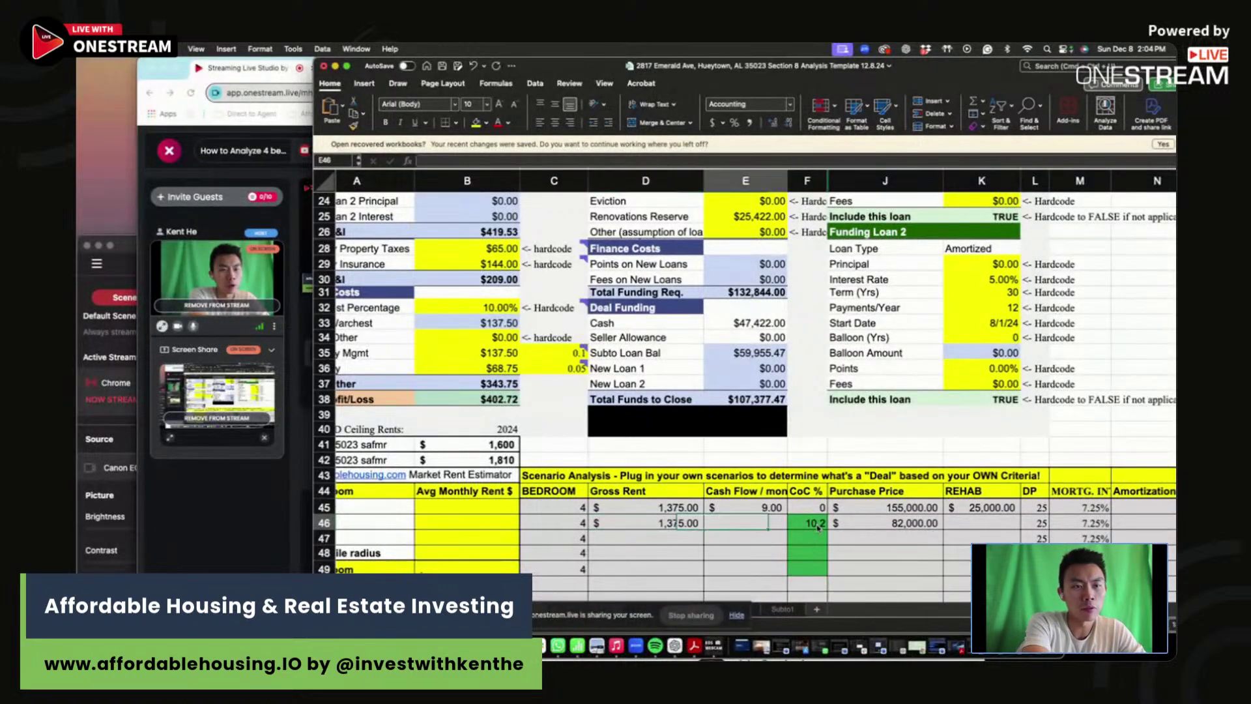
text(4)
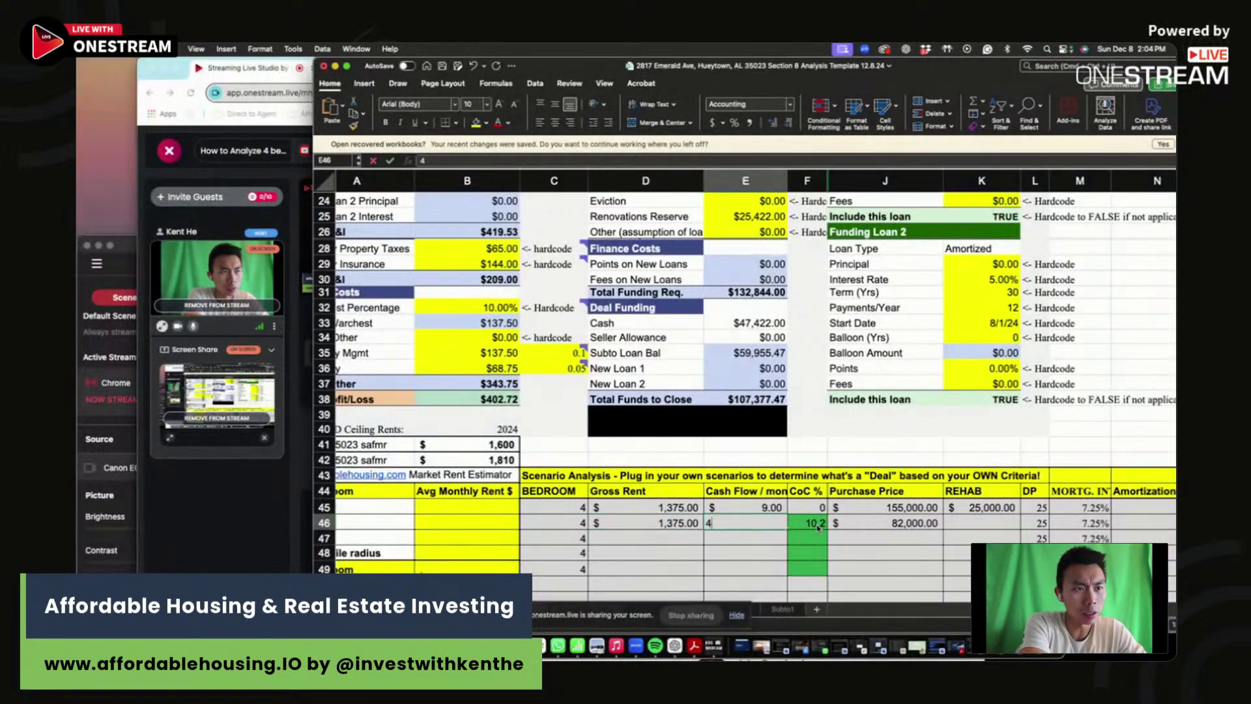
text(03)
key(Return)
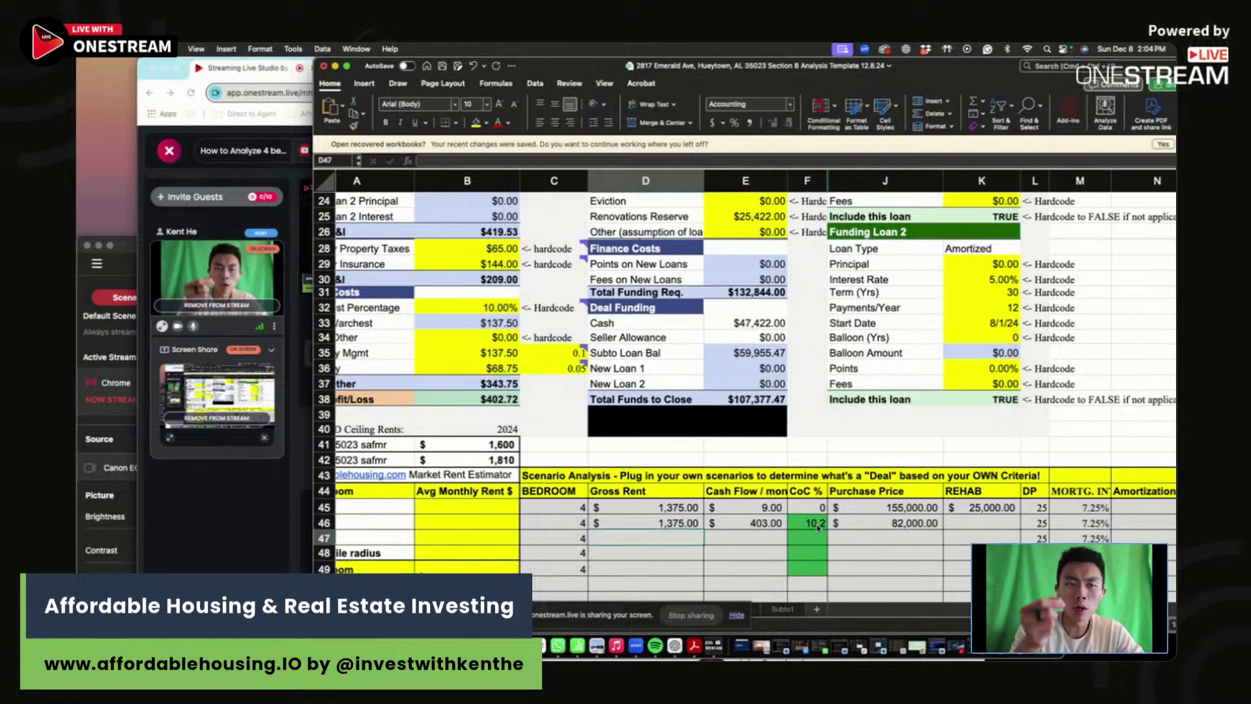
key(Right)
key(Up)
key(Right)
key(Right)
key(Right)
text(25000)
key(Return)
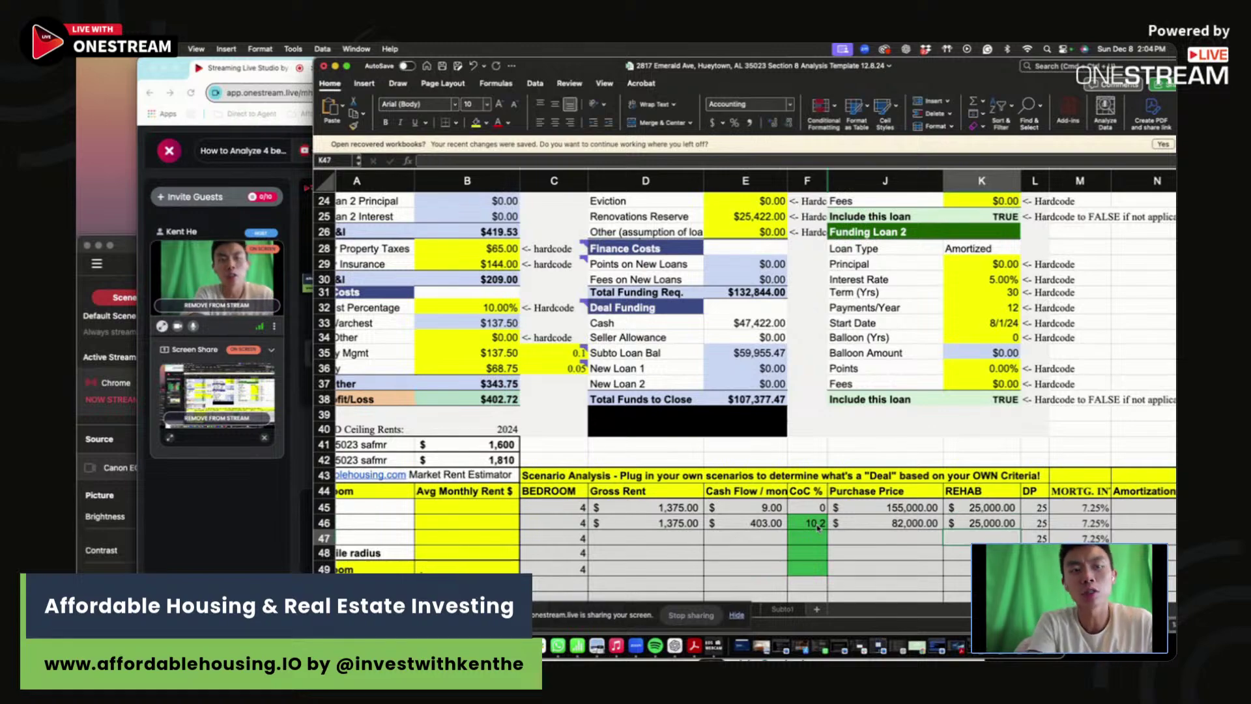
- Set the mortgage interest rate to 7.50% for scenario rows 45 and 46
click(1075, 499)
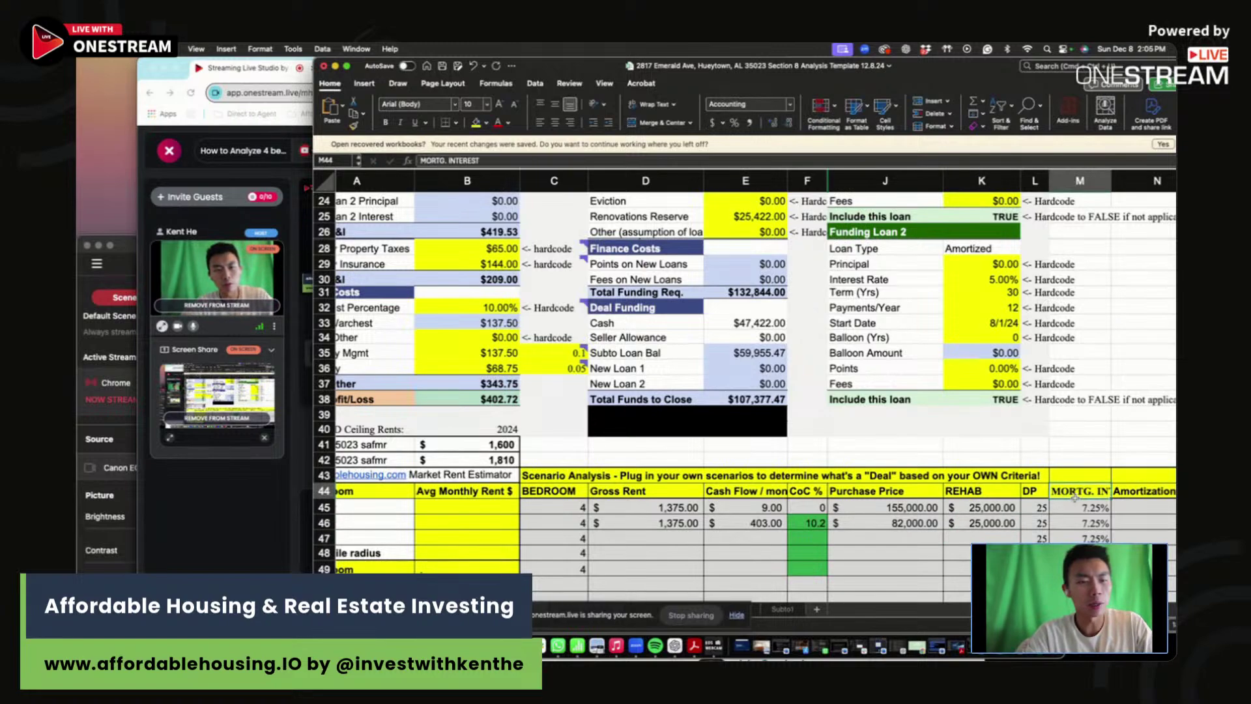
text(7.5)
key(Return)
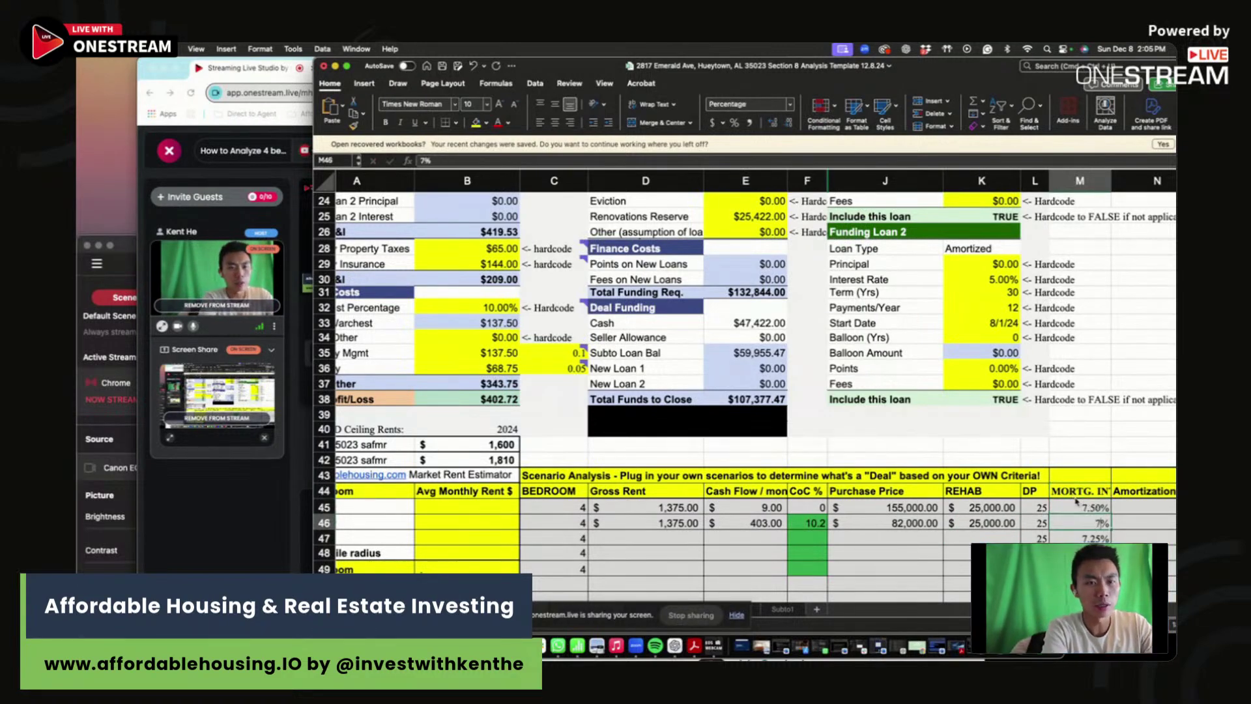
text(7.5)
key(Return)
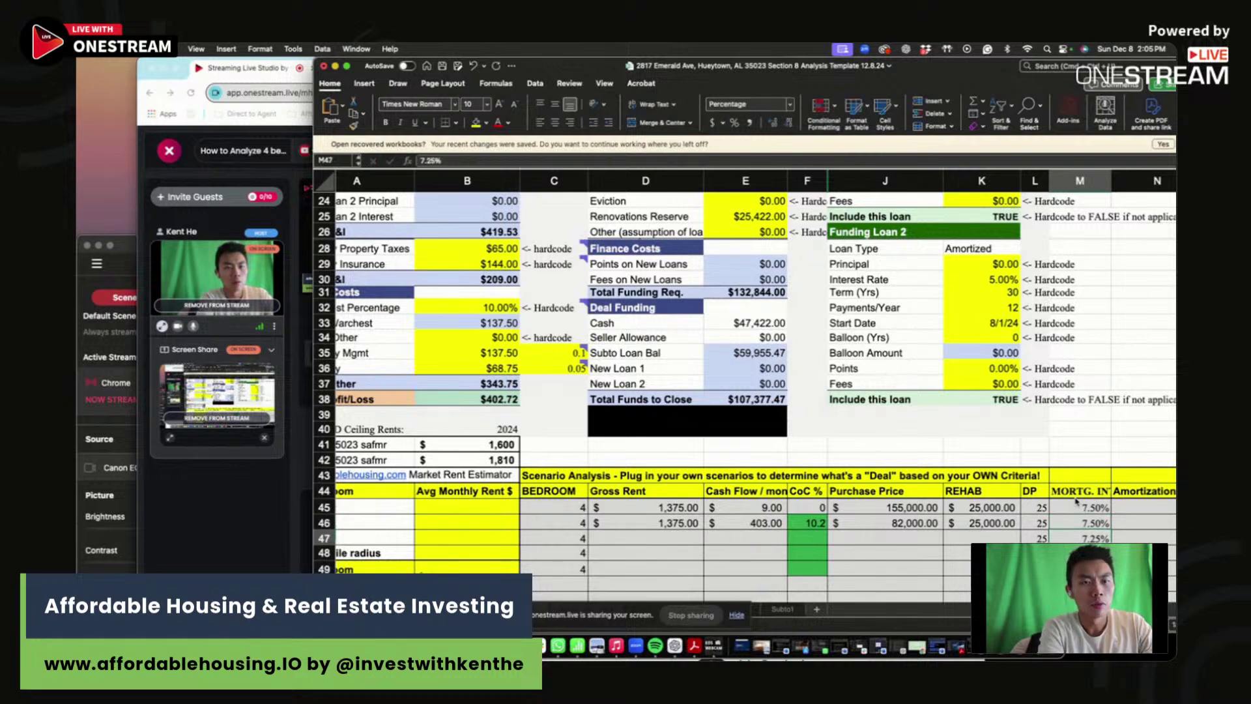
click(992, 525)
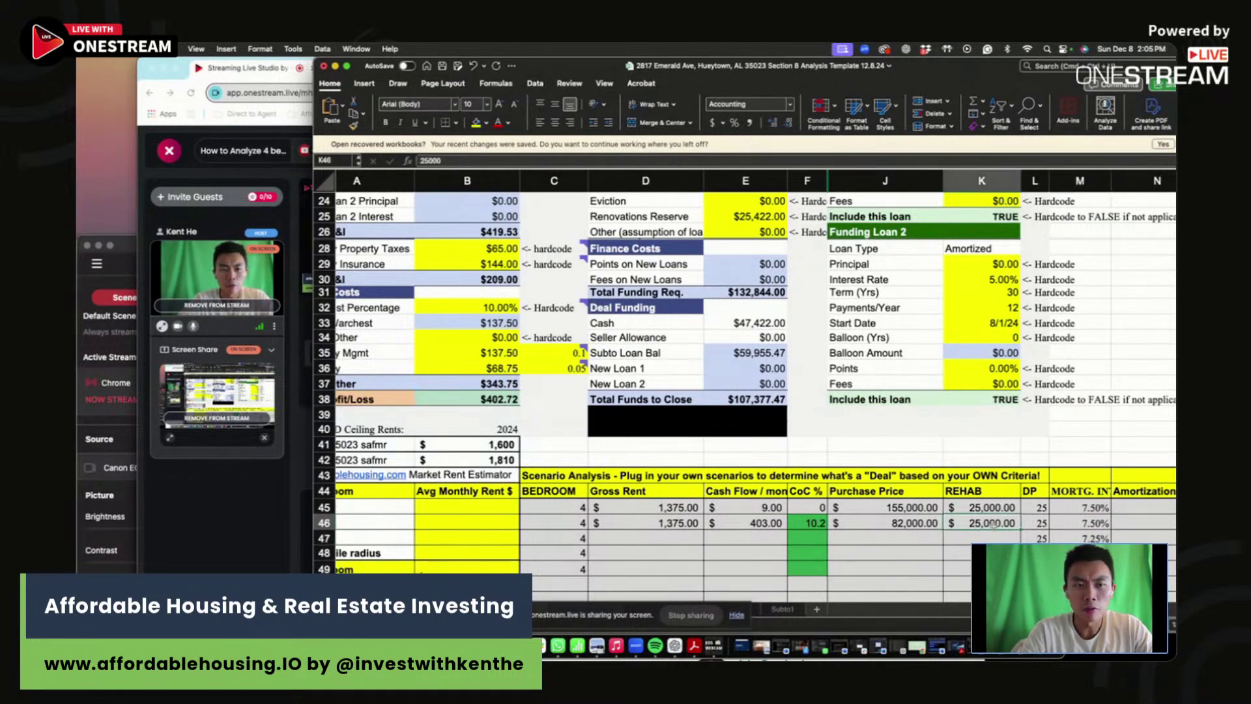
- Double Reno + Furnishing to $50,844 using ='Rehab Calculator'!J224*2
scroll(738, 430, up, 10)
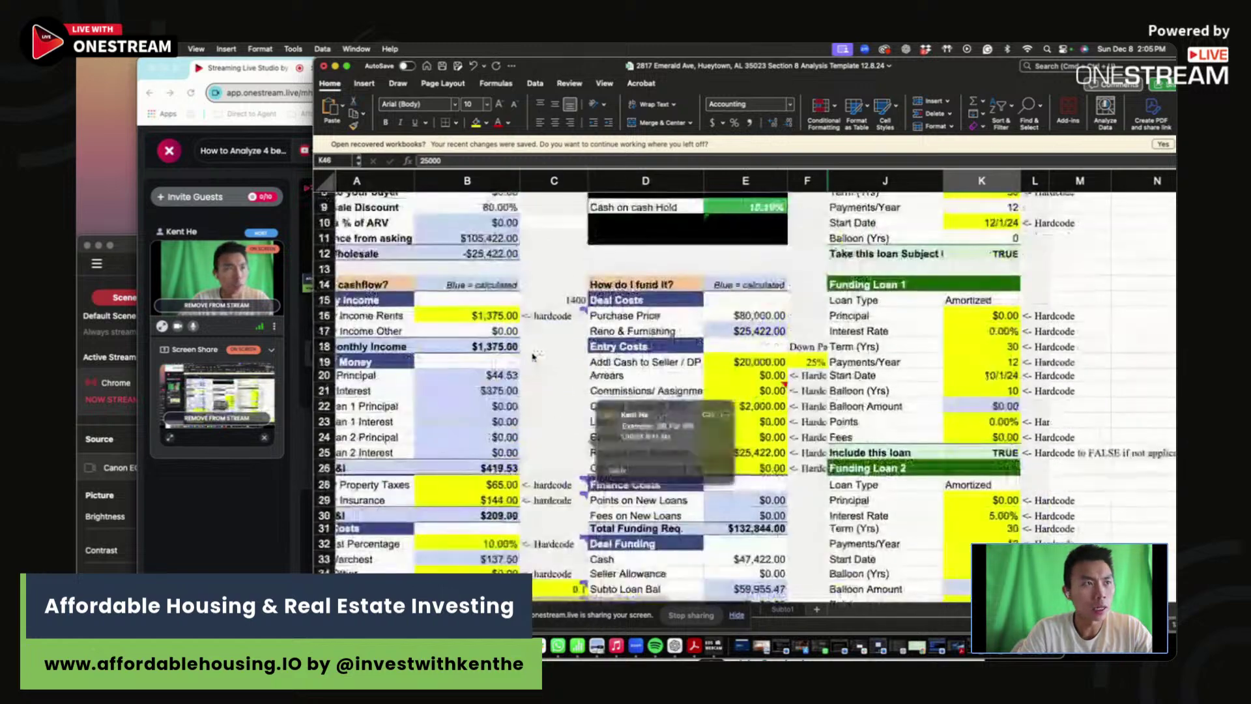
click(466, 274)
click(523, 161)
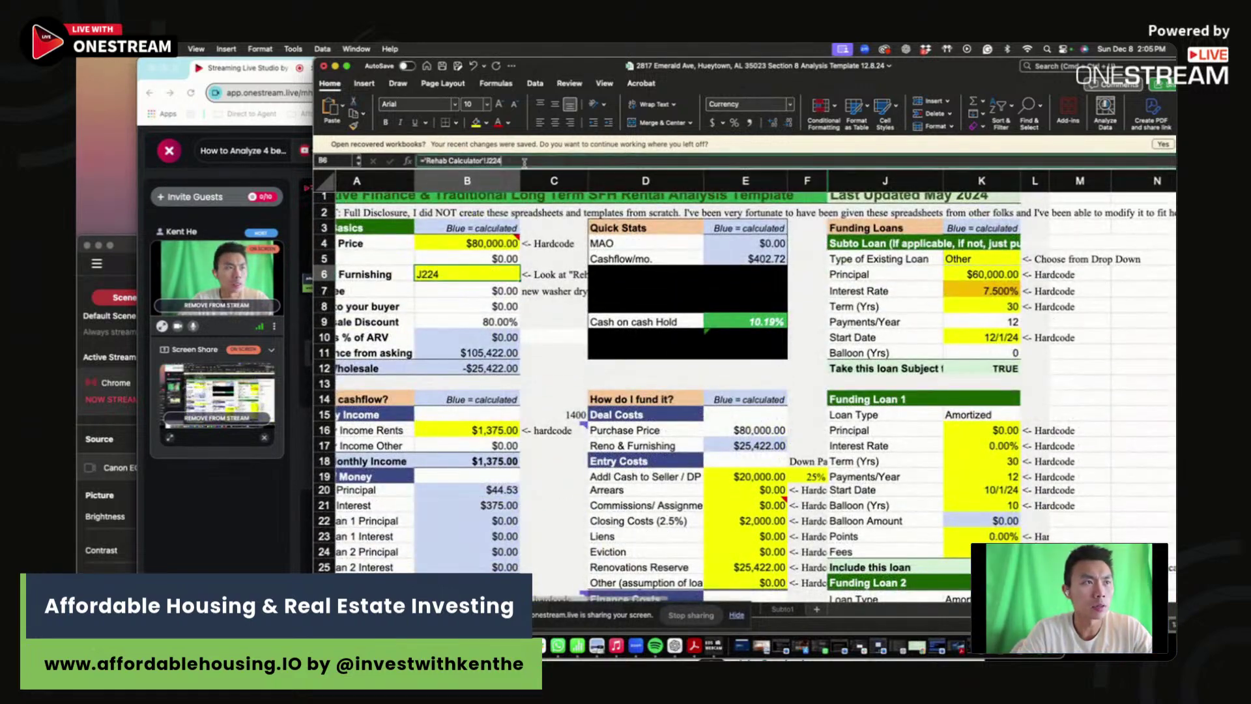
key(Return)
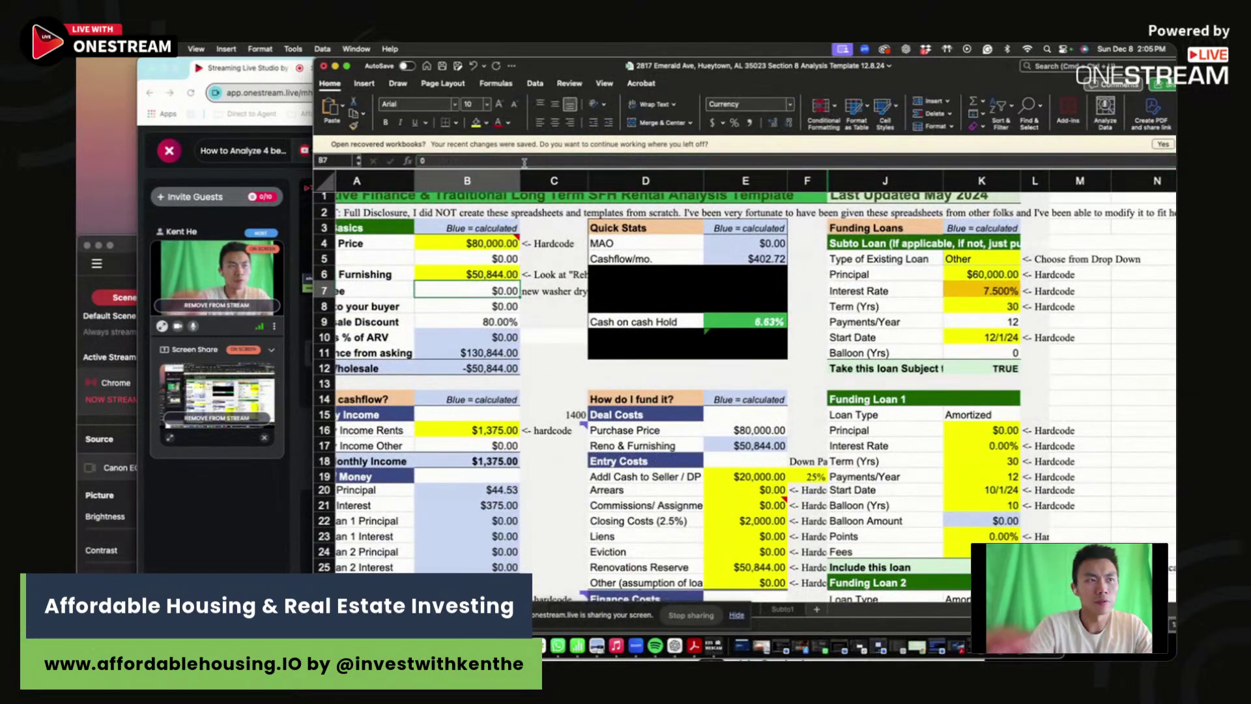
click(466, 243)
click(745, 321)
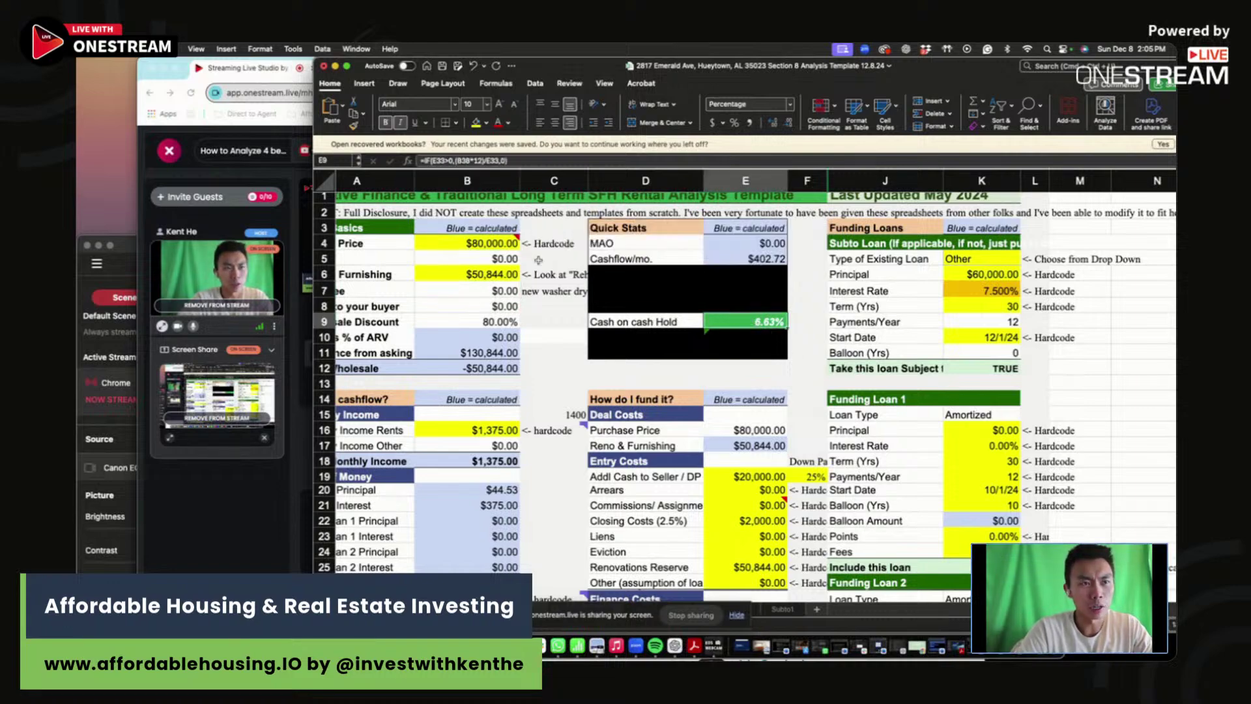
click(482, 243)
- Set the asking price to $50,000
text(50000)
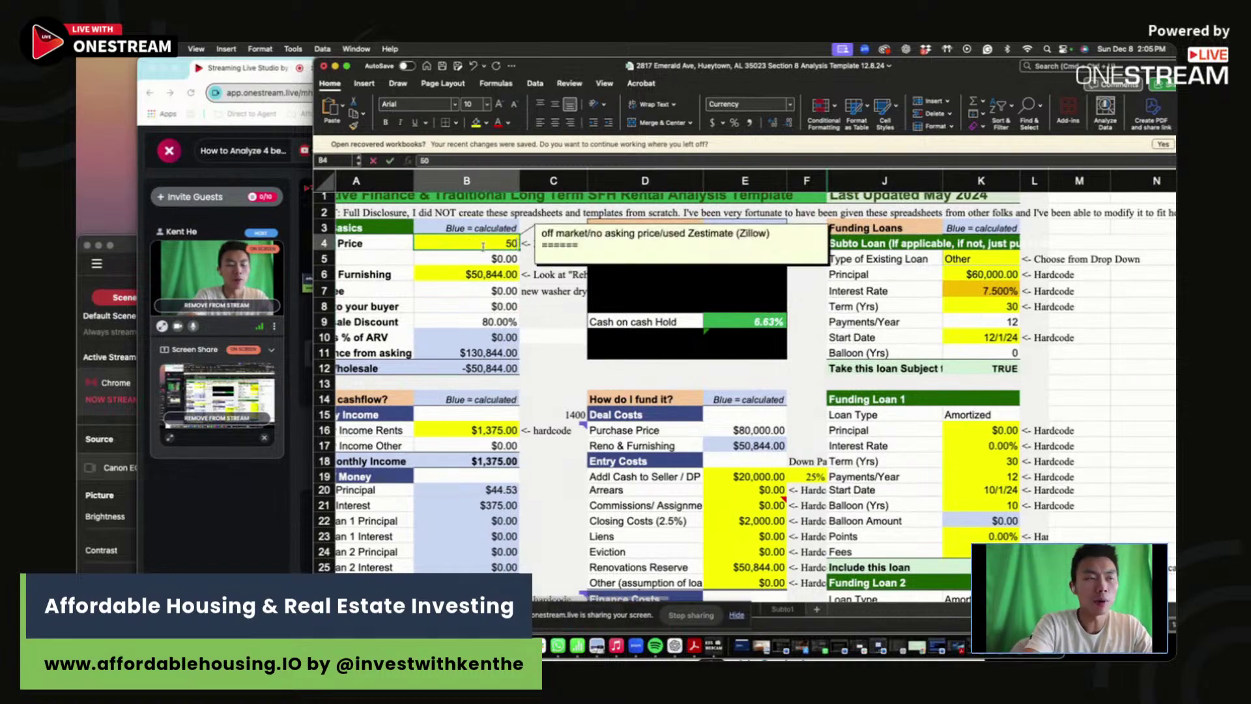
key(Return)
scroll(482, 247, left, 2)
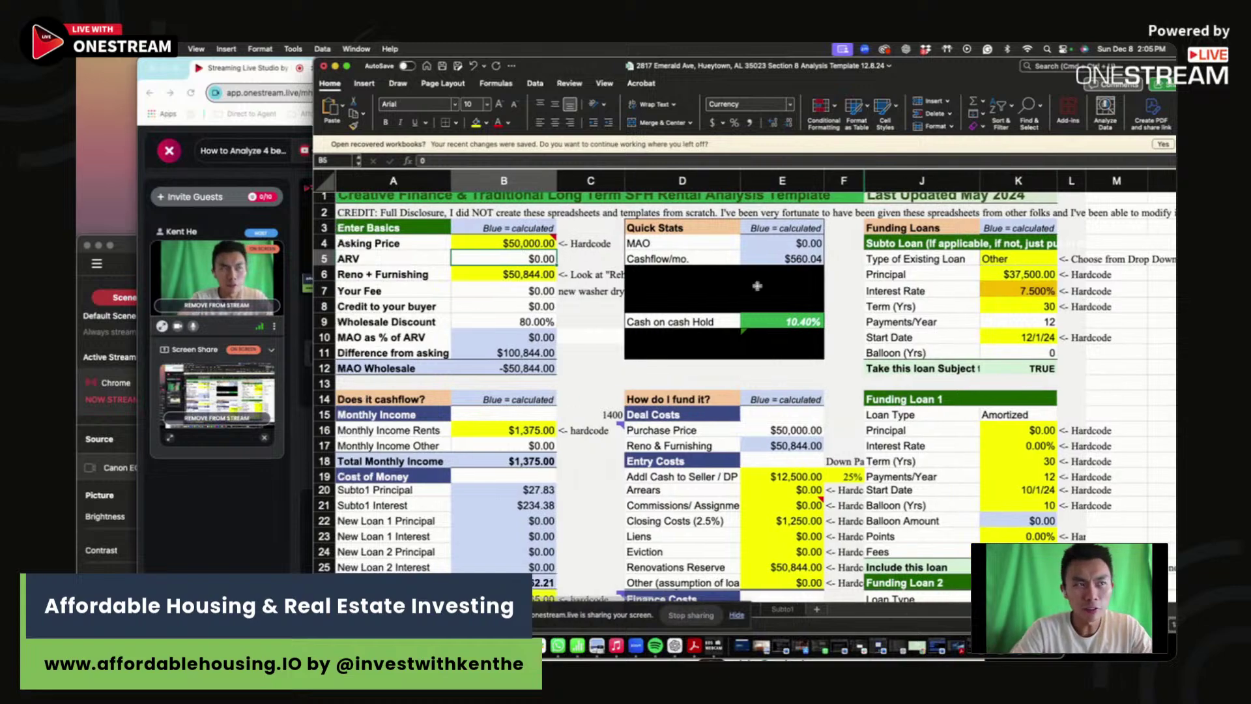
scroll(1038, 523, down, 5)
scroll(1038, 523, down, 3)
- In scenario row 47, enter rehab 5, purchase price $50,000 and gross rent $1,375
click(1019, 554)
text(5)
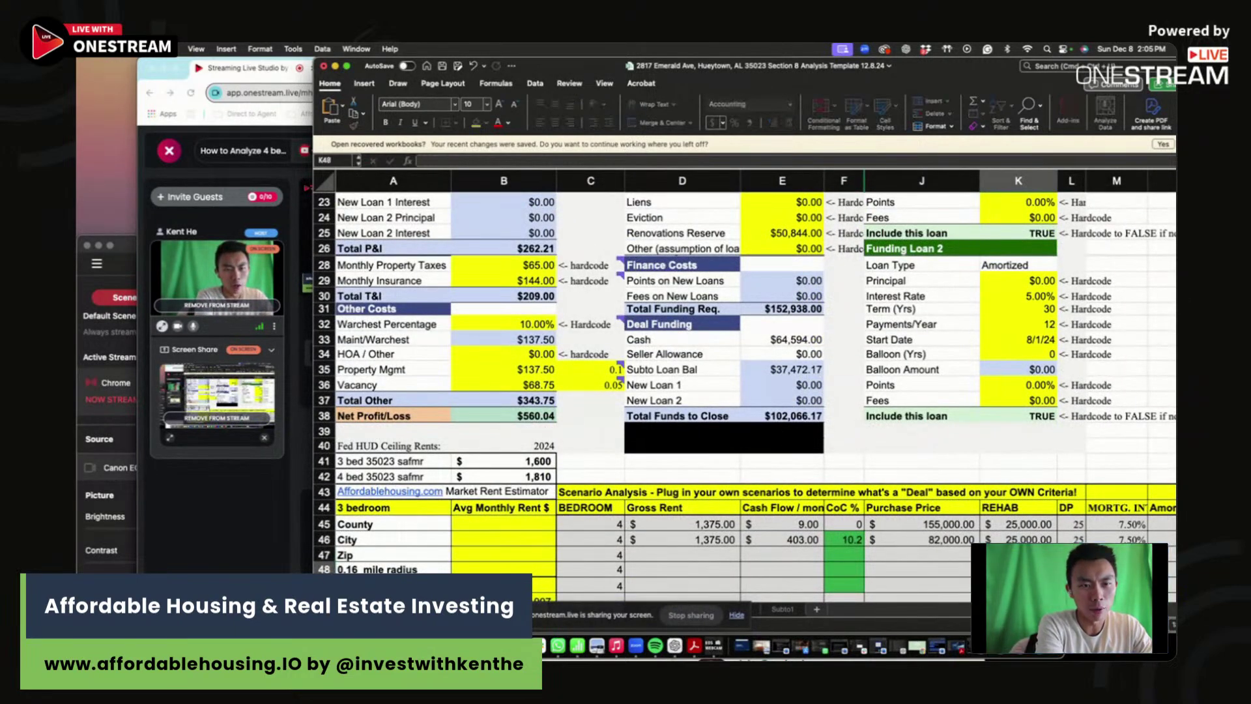
click(922, 554)
text(50,000)
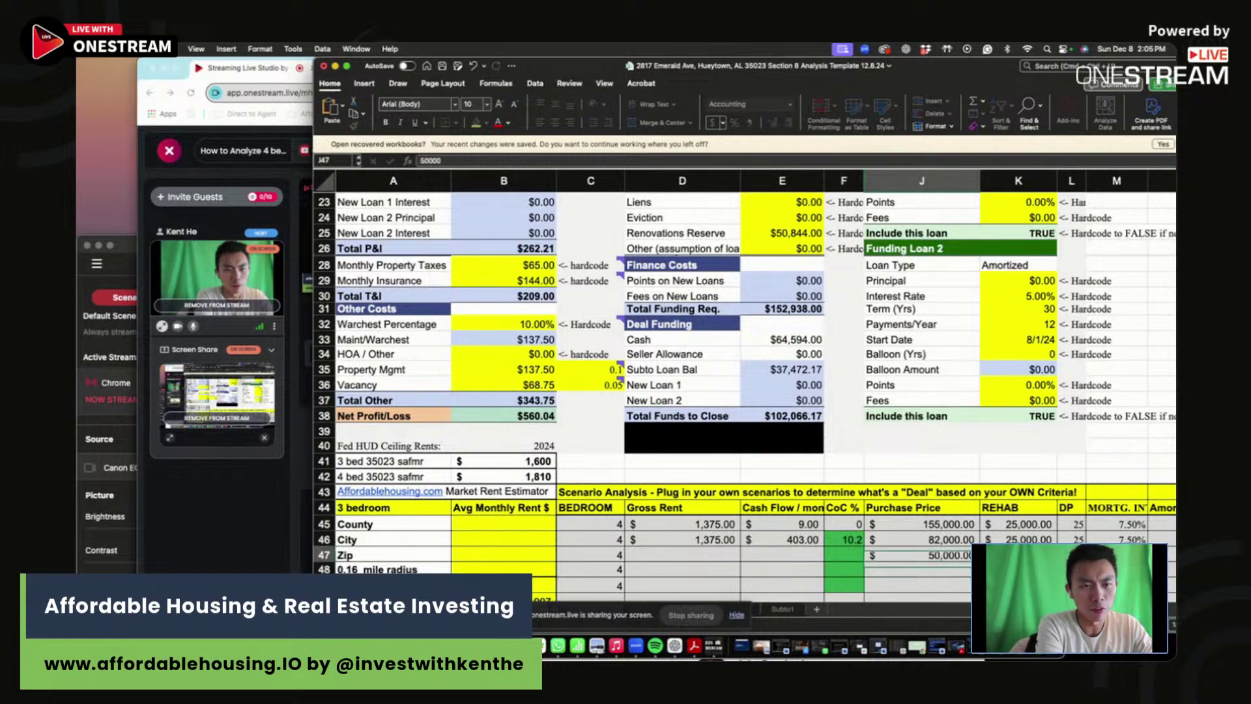
click(682, 554)
text(1,37)
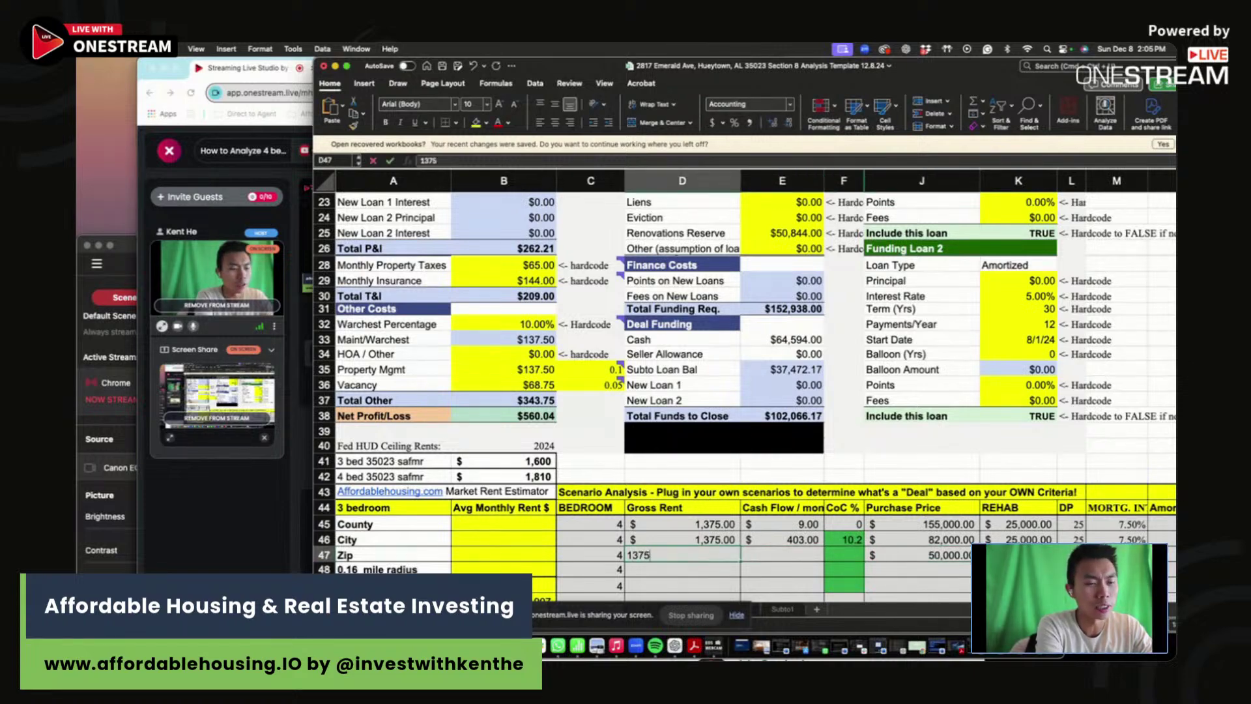
text(560)
key(Tab)
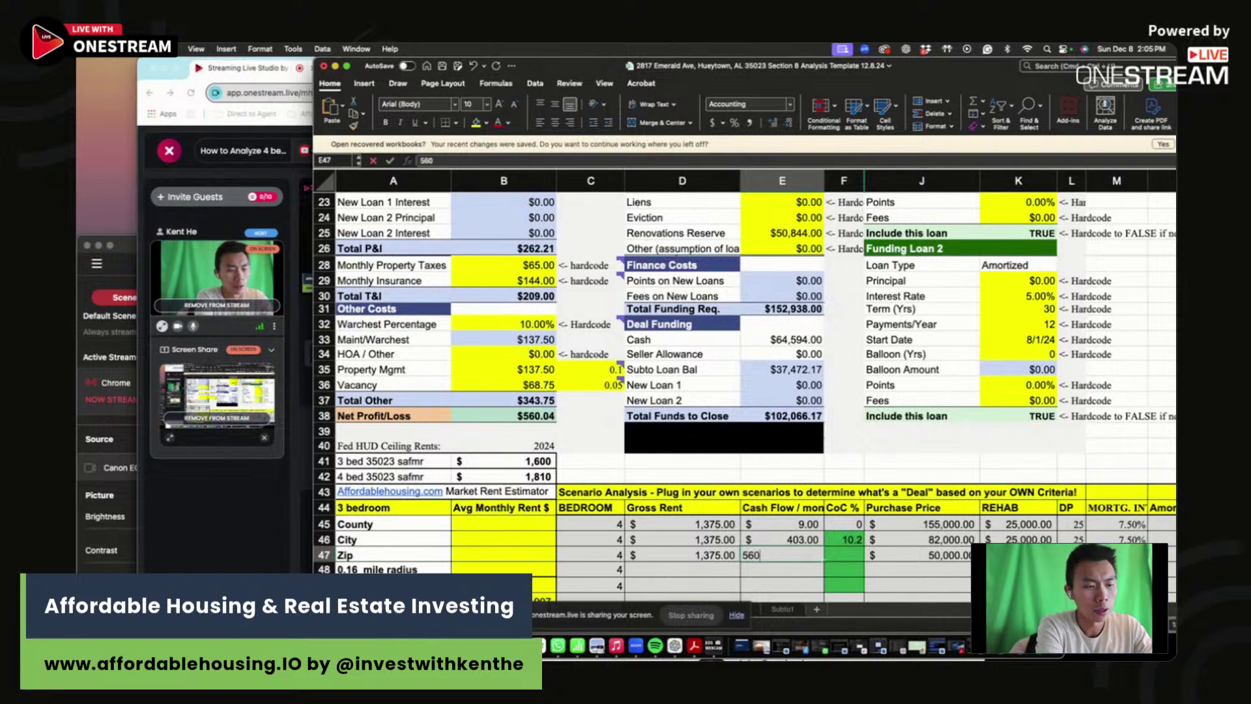
- Enter a down payment of 25 for row 47 and confirm its mortgage interest rate
key(Tab)
key(Tab)
key(Tab)
key(Tab)
text(25)
key(Return)
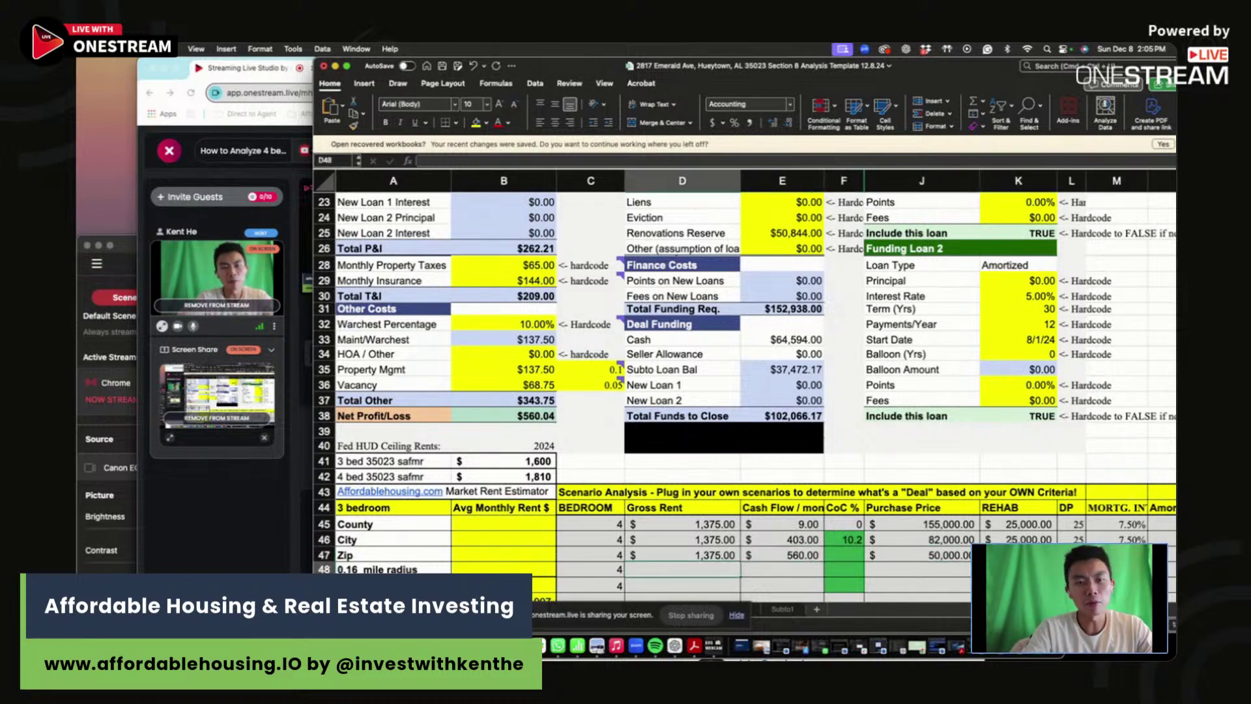
click(1116, 554)
key(Return)
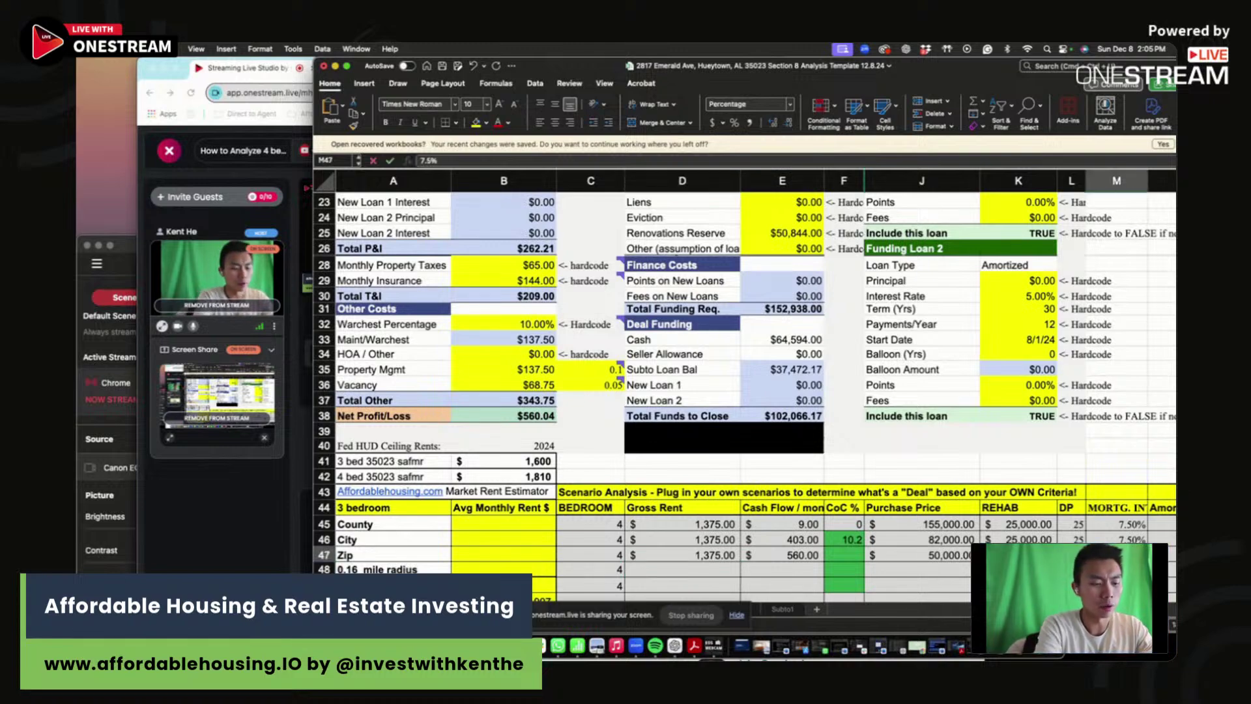
scroll(693, 370, up, 6)
- Remove the doubling from the Reno + Furnishing formula, restoring the $25,422 rehab cost
scroll(692, 370, up, 2)
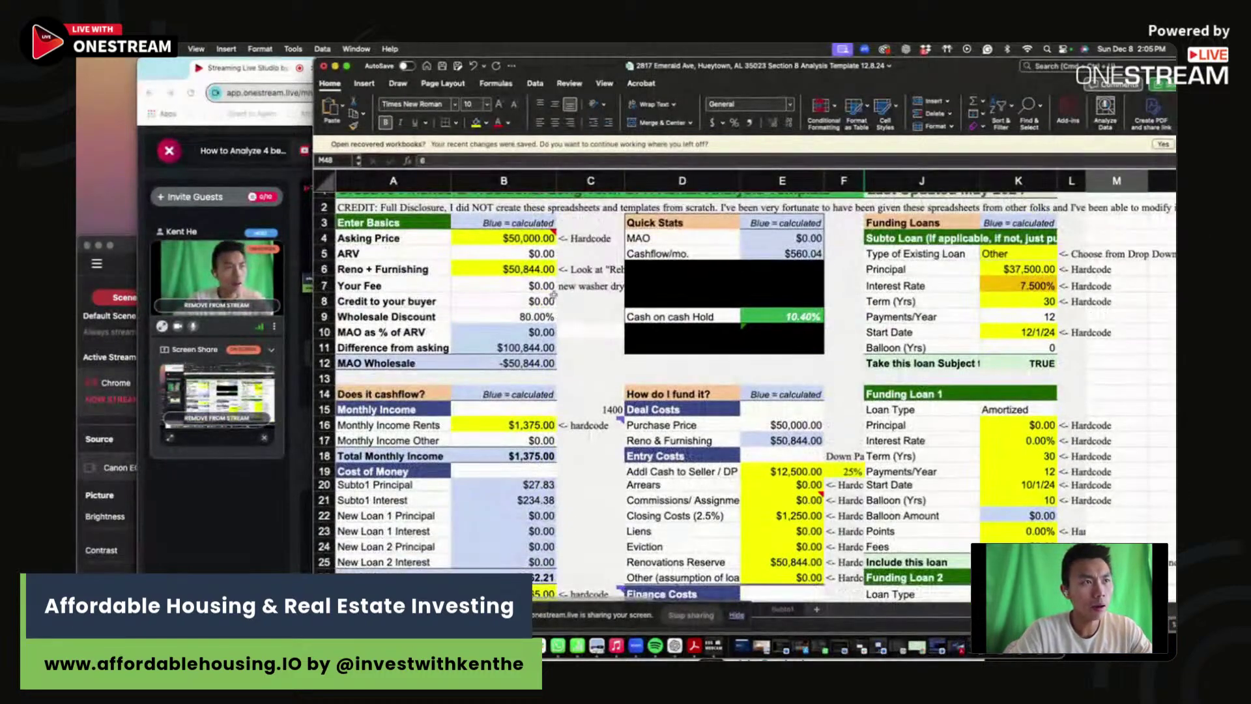
click(504, 268)
click(532, 159)
key(BackSpace)
key(BackSpace)
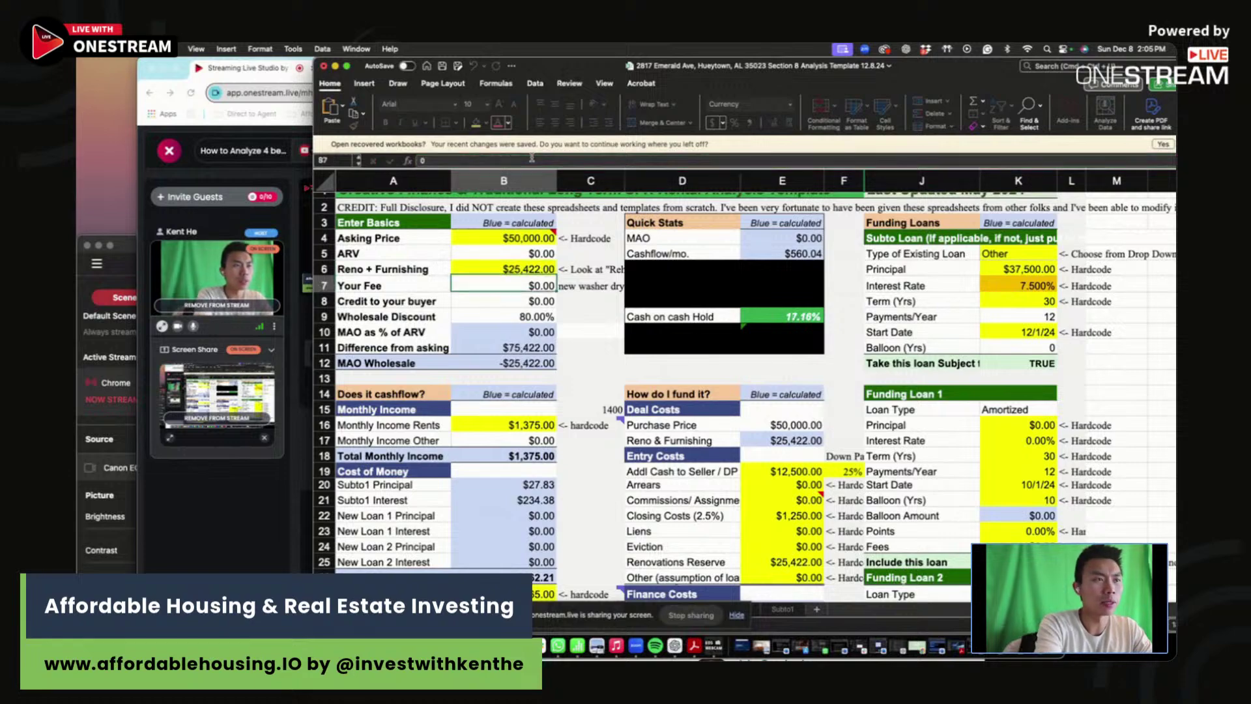
key(Return)
- Set the subto loan interest rate to 6% and revise the asking price
click(1032, 288)
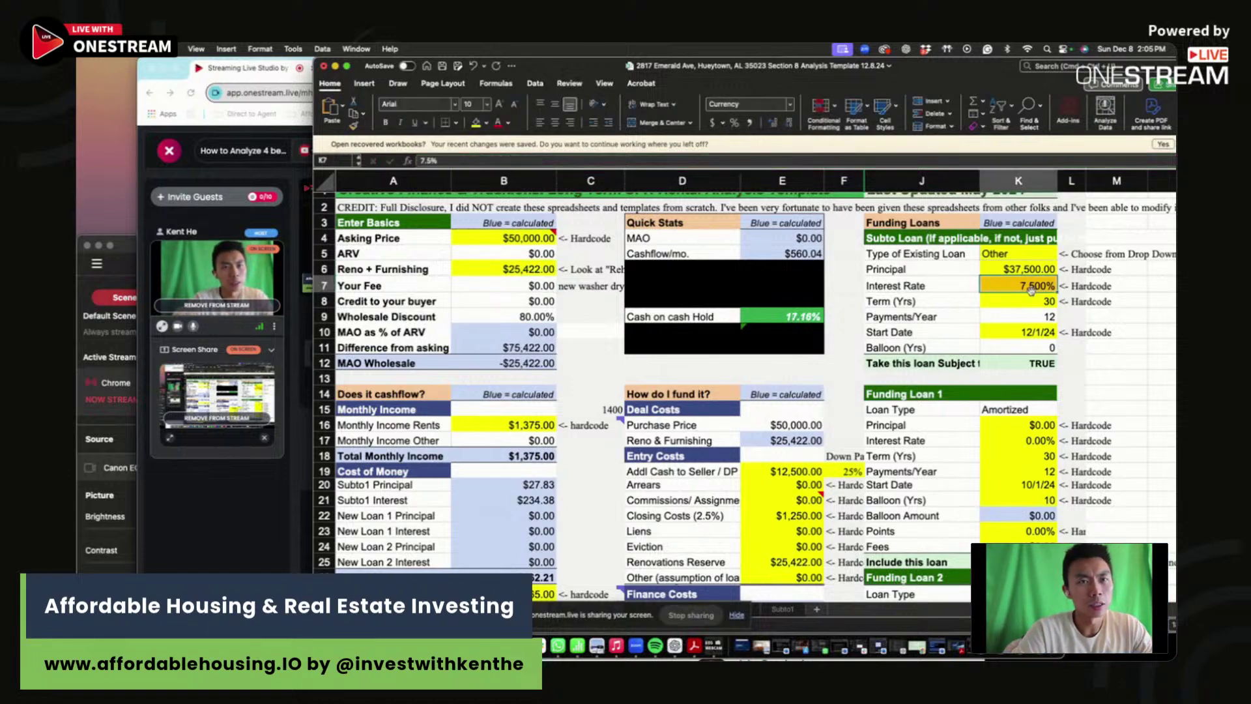
text(6)
key(Return)
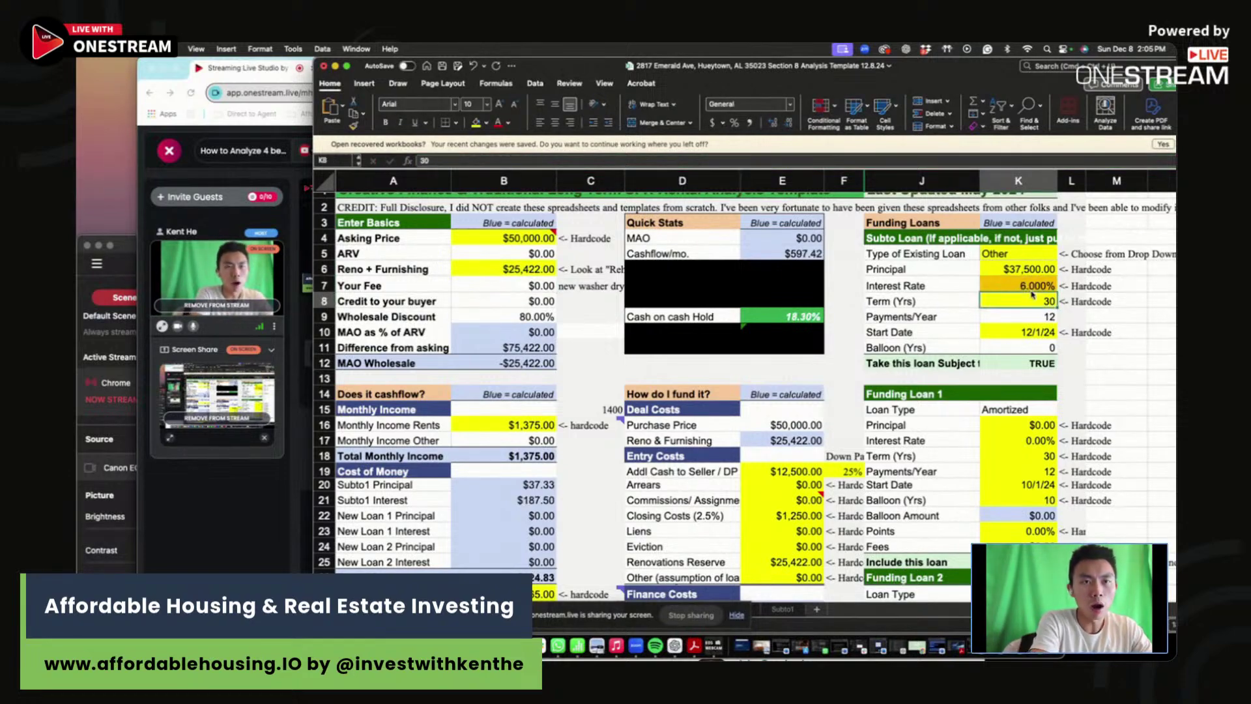
click(1032, 292)
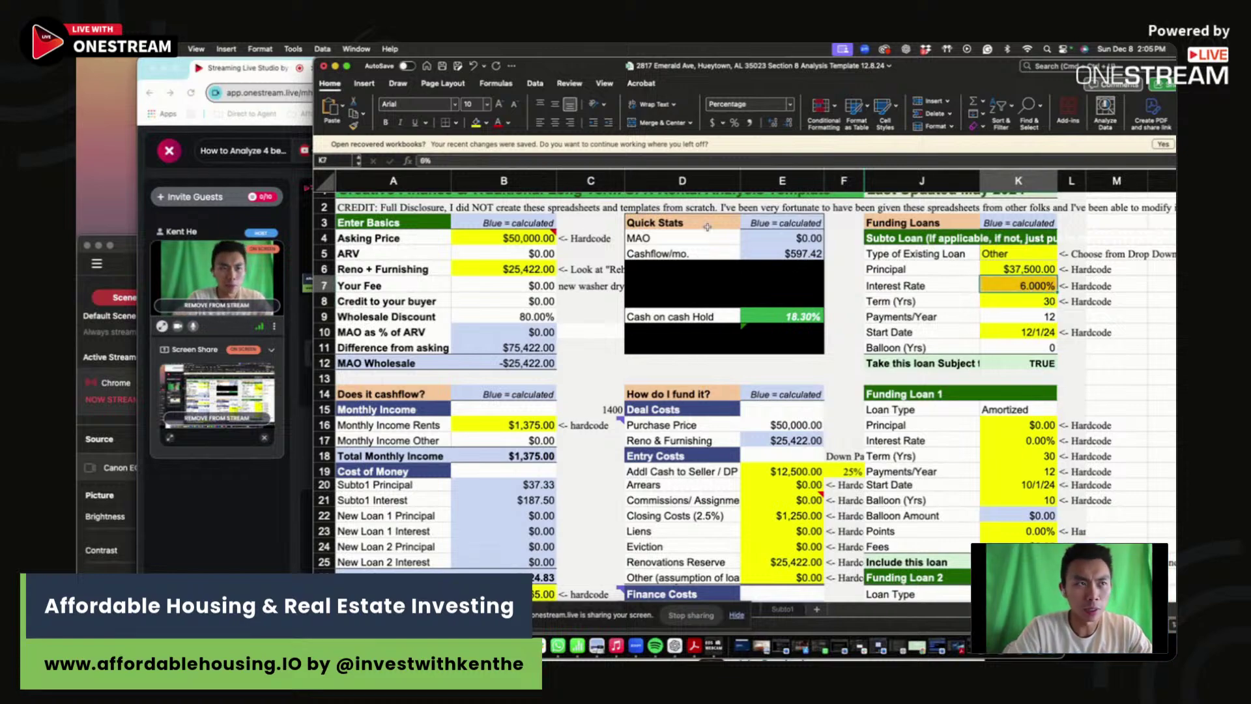
click(518, 238)
scroll(518, 238, right, 1)
scroll(518, 238, right, 2)
text(8)
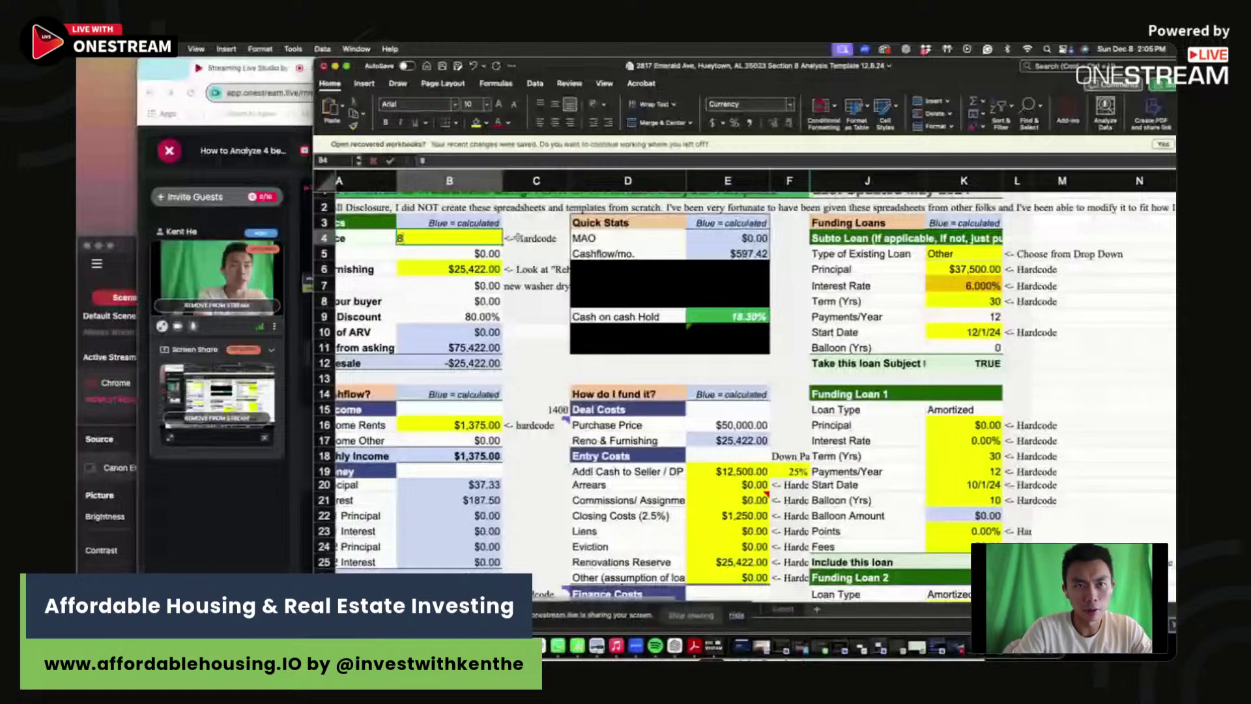
- Log a new scenario row with $90,000 purchase price, $418 cash flow and $1,375 gross rent
scroll(518, 238, down, 9)
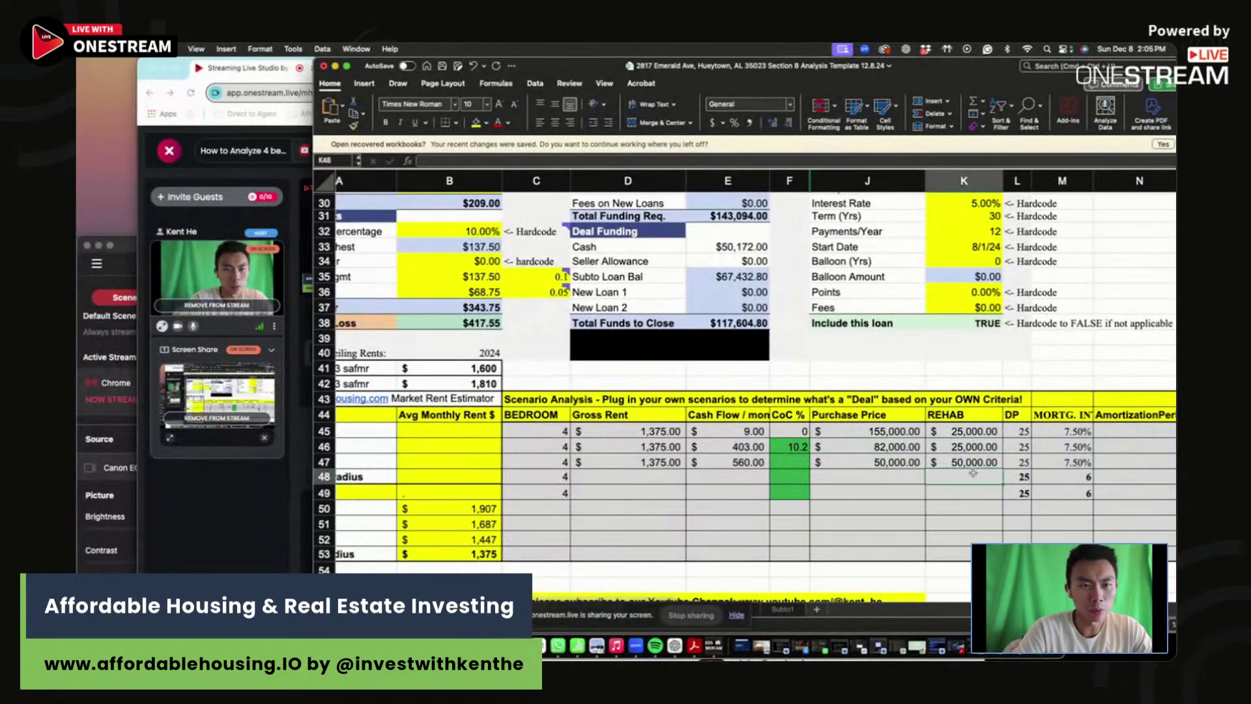
click(906, 477)
text(90000)
key(Tab)
key(Left)
key(Left)
key(Left)
key(Left)
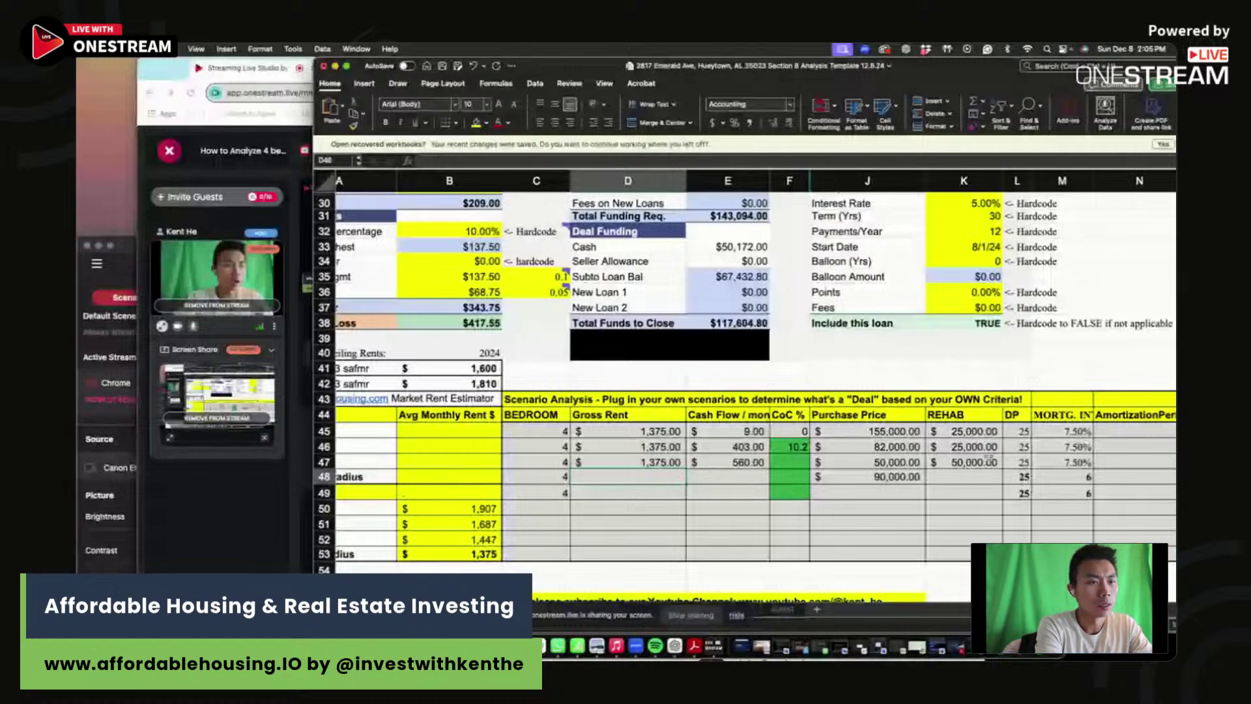
key(Right)
text(418)
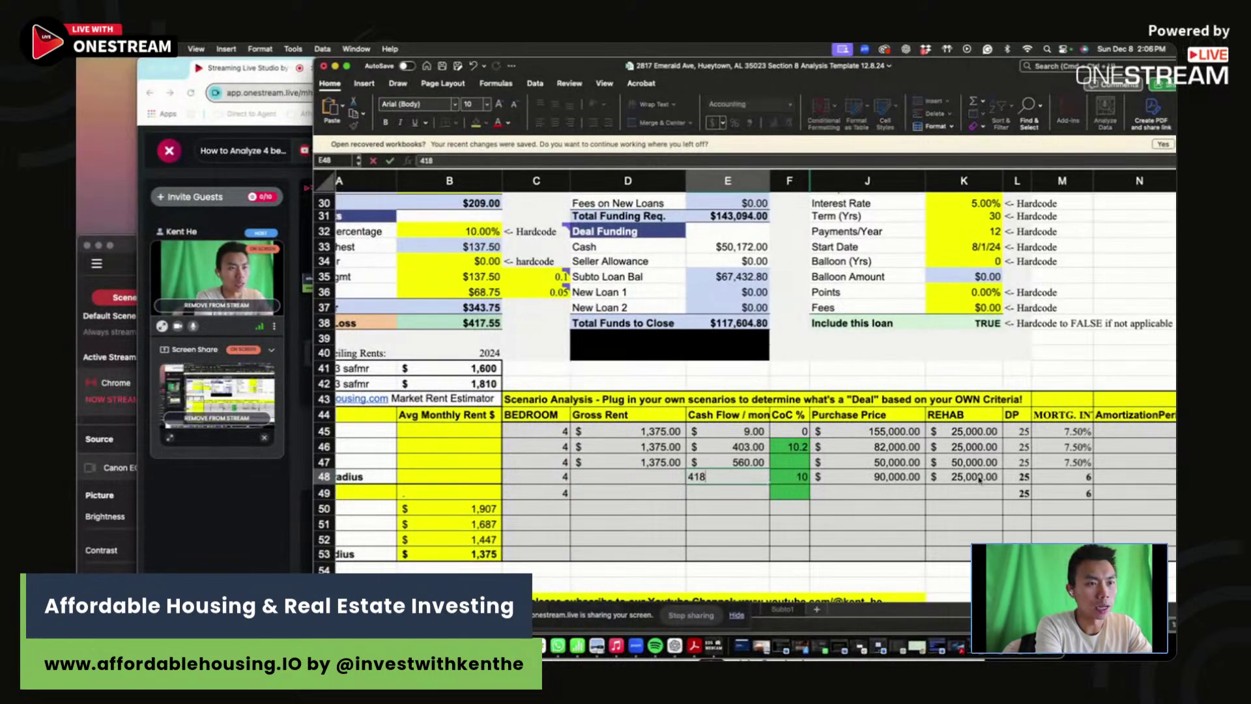
key(Return)
key(Up)
key(Left)
text(1375)
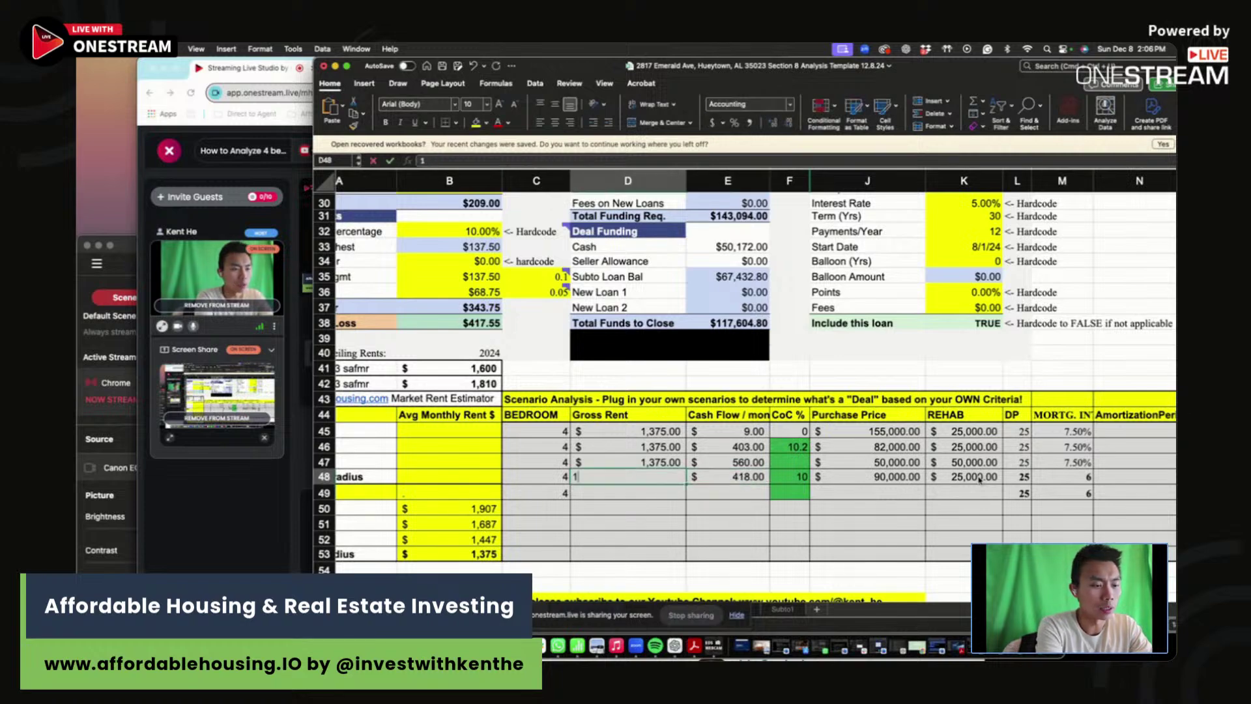
key(Return)
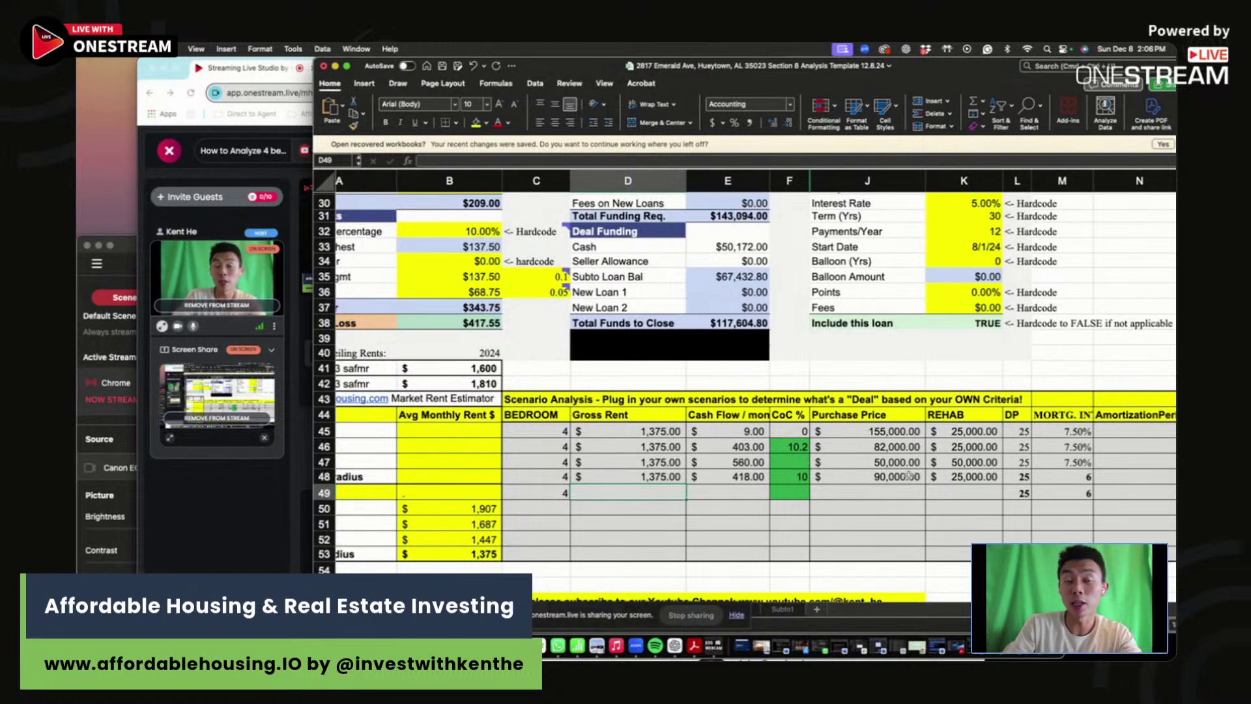
scroll(909, 475, up, 10)
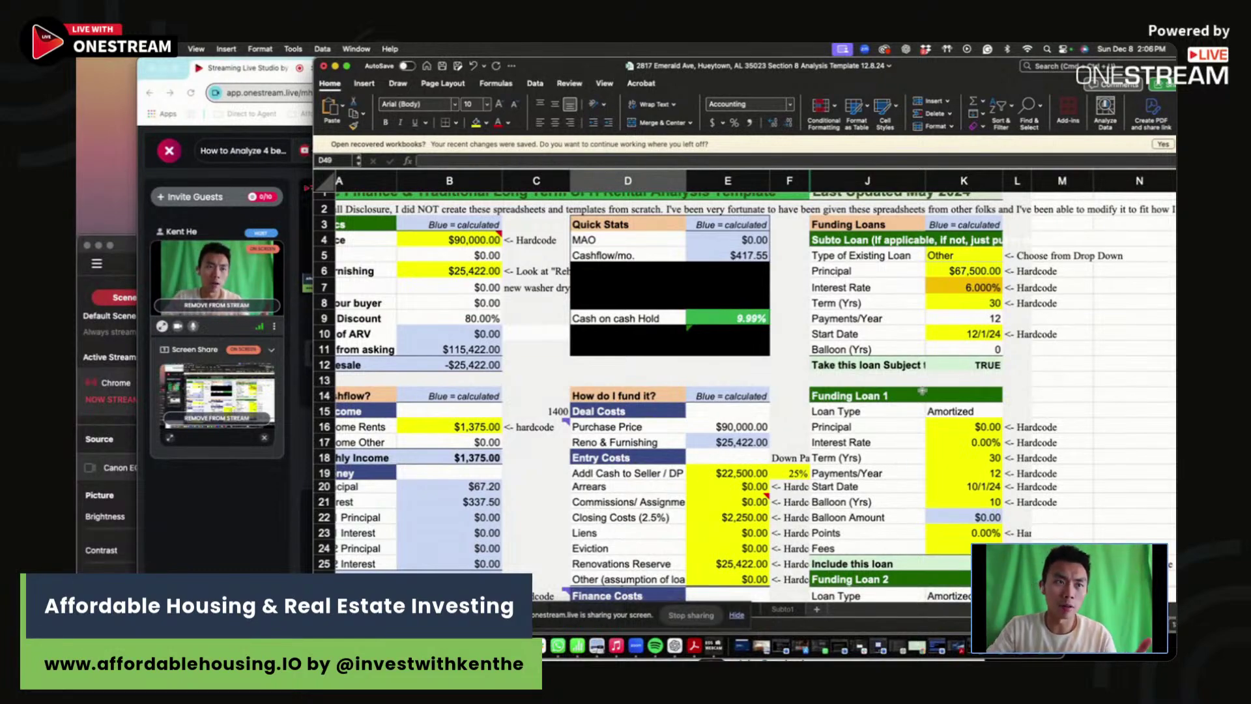
click(809, 368)
click(730, 317)
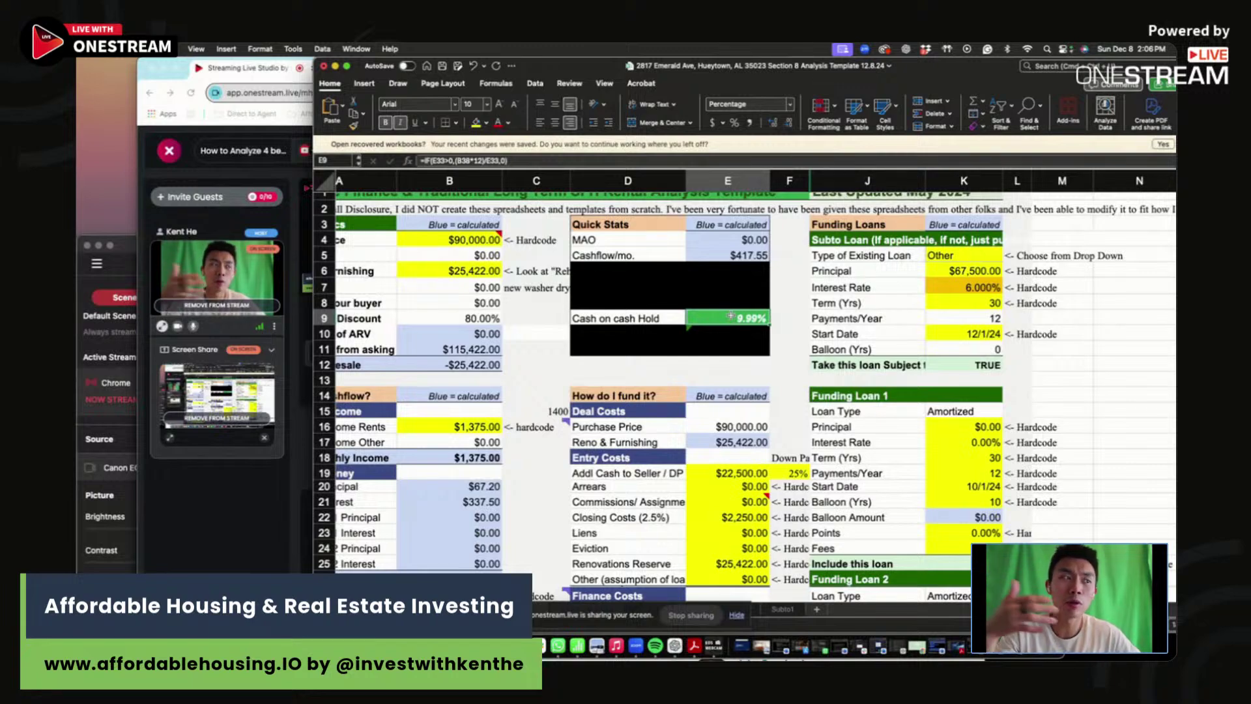
scroll(731, 316, left, 2)
click(842, 358)
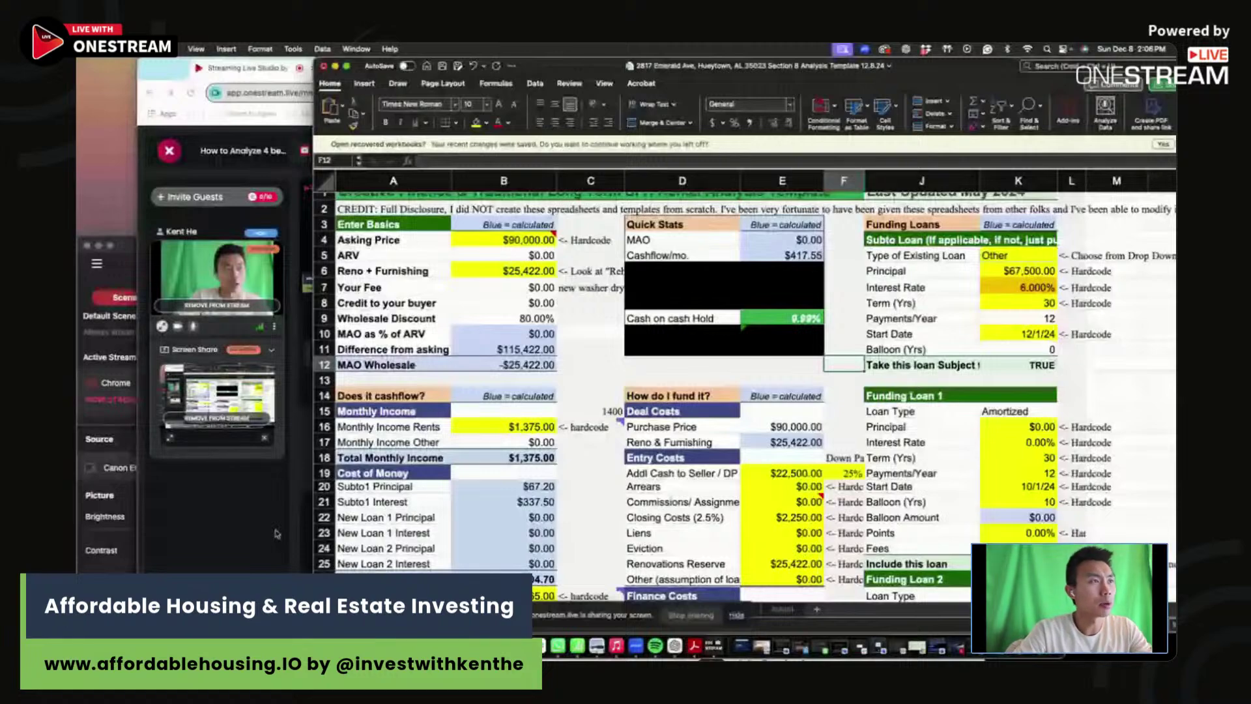
- Glance at the affordablehousing.io site, then return to the spreadsheet and select cells ending at F22
click(276, 533)
click(384, 68)
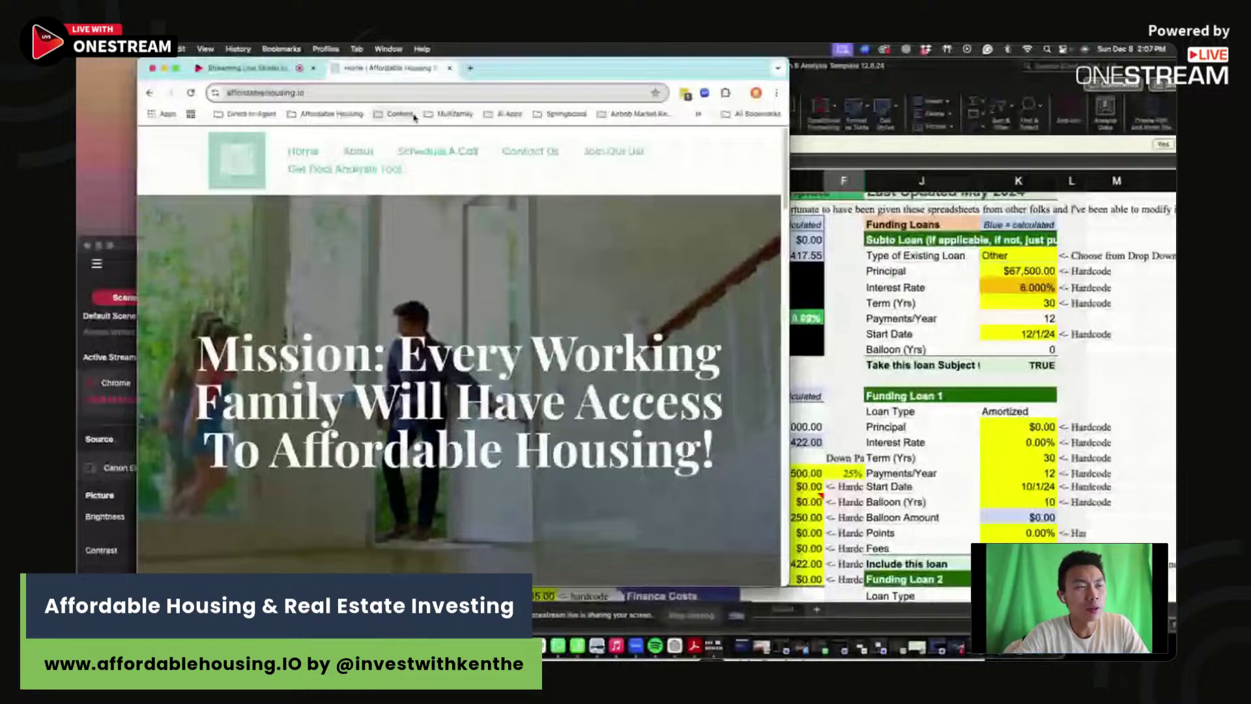
click(691, 598)
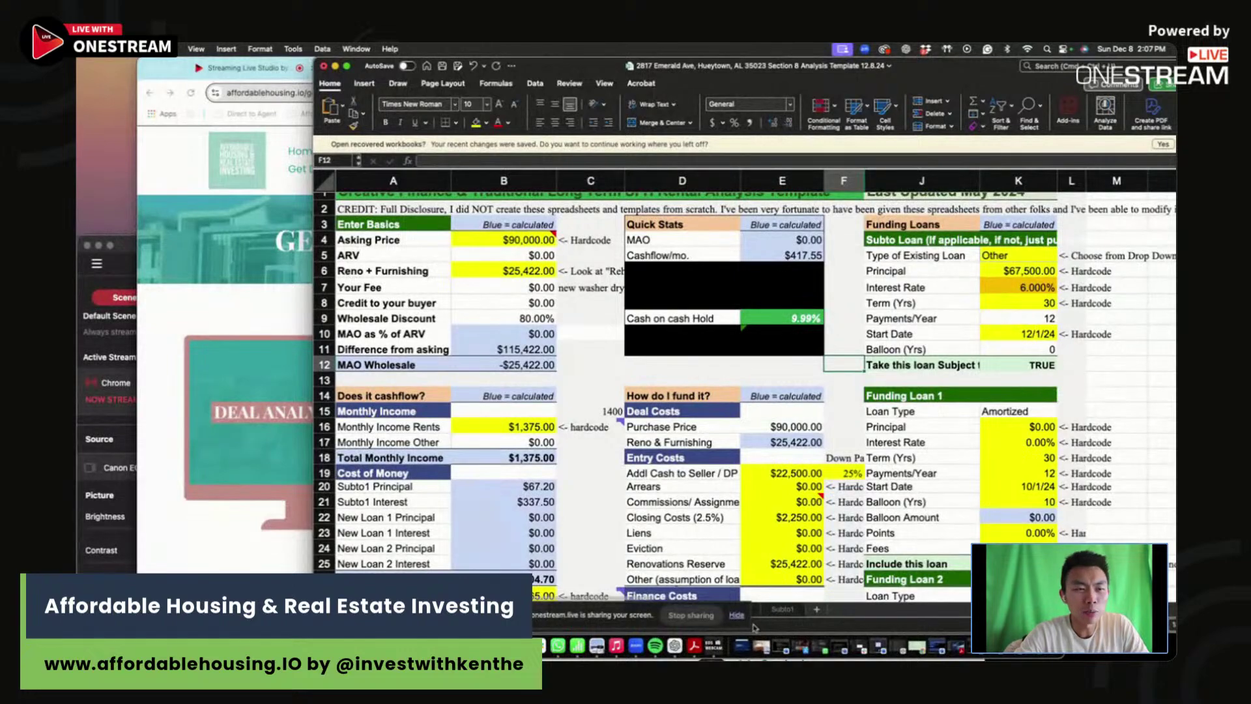
click(737, 615)
click(1020, 389)
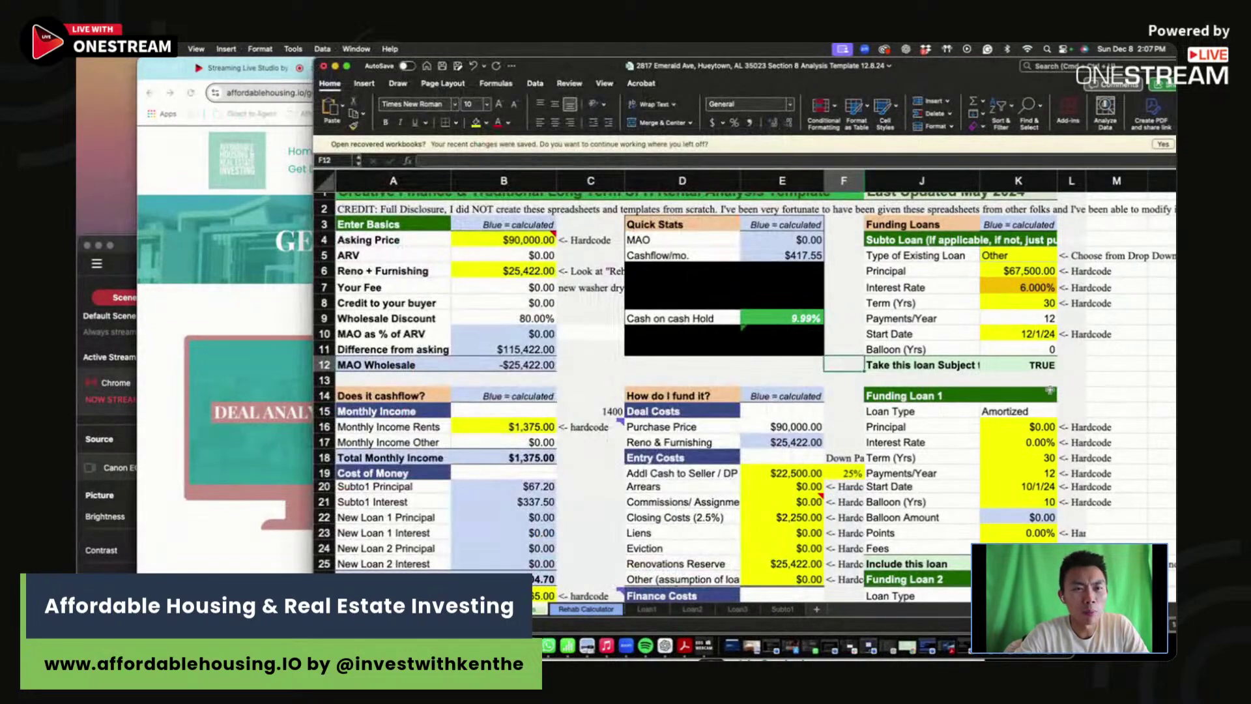
drag(1098, 393, 1140, 430)
drag(1051, 451, 845, 548)
click(844, 516)
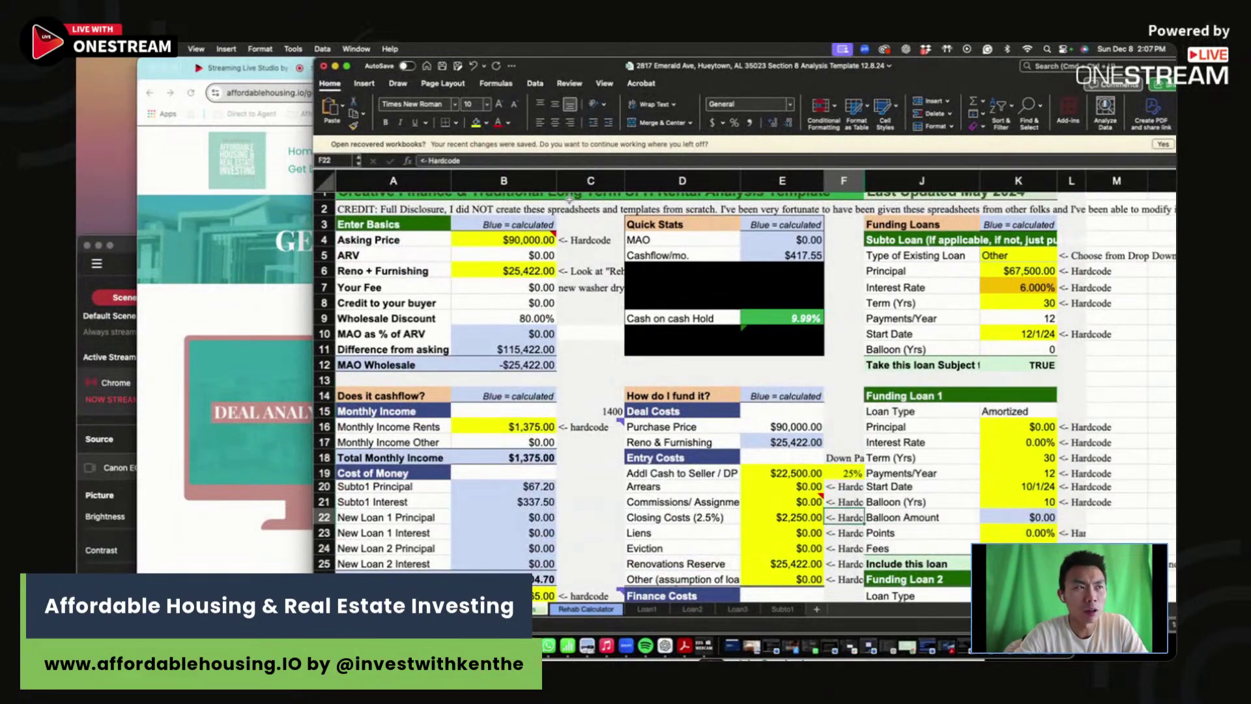
- Resize the spreadsheet window smaller and taller, then bring the Get Deal Analysis Tool page forward
double_click(930, 66)
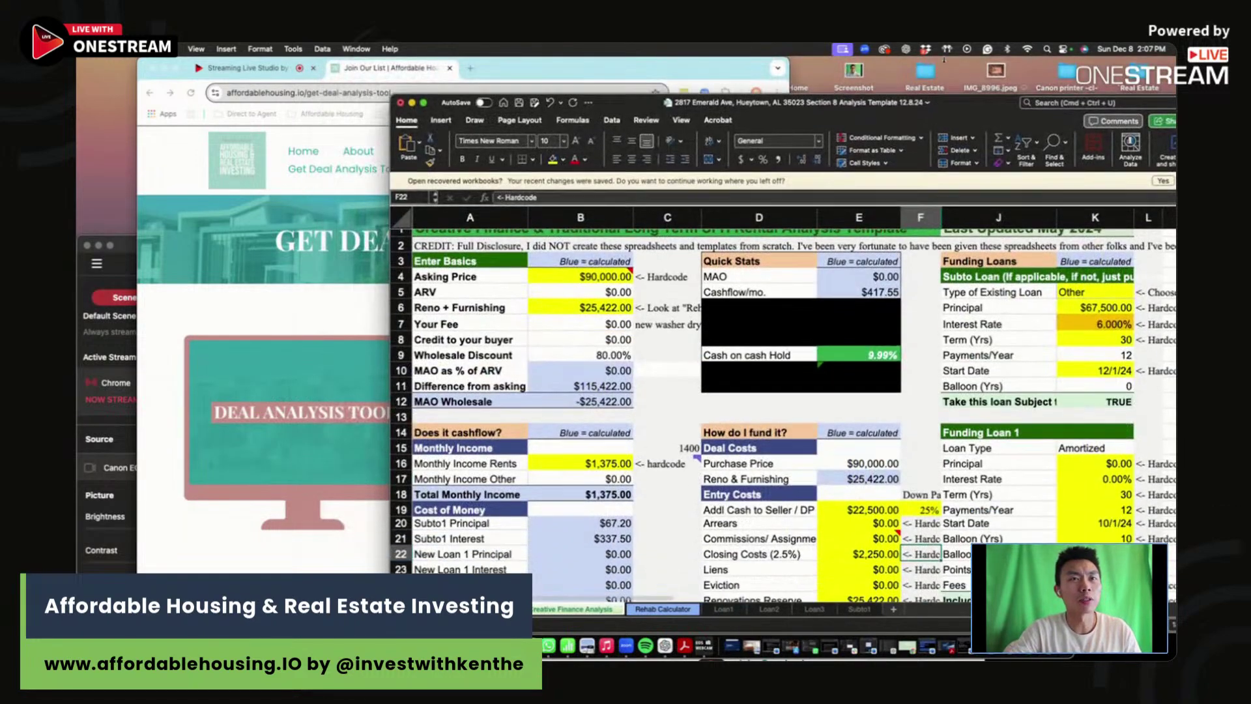
drag(939, 137, 938, 58)
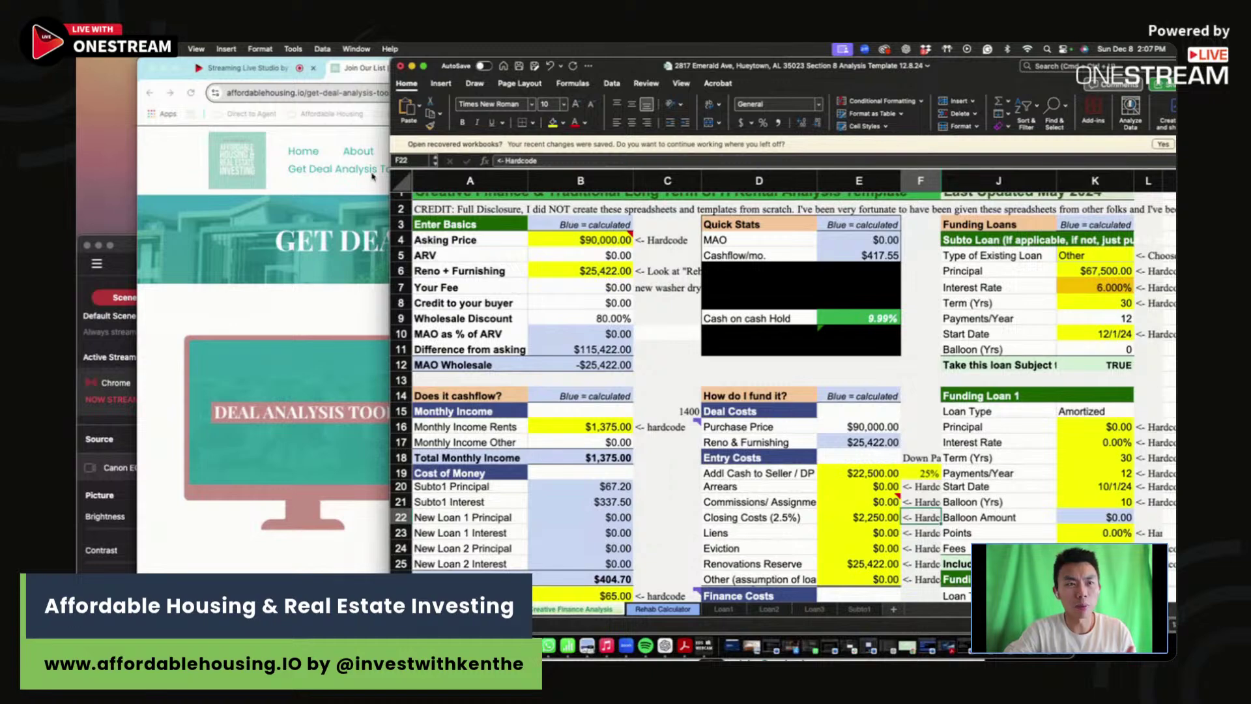
click(846, 362)
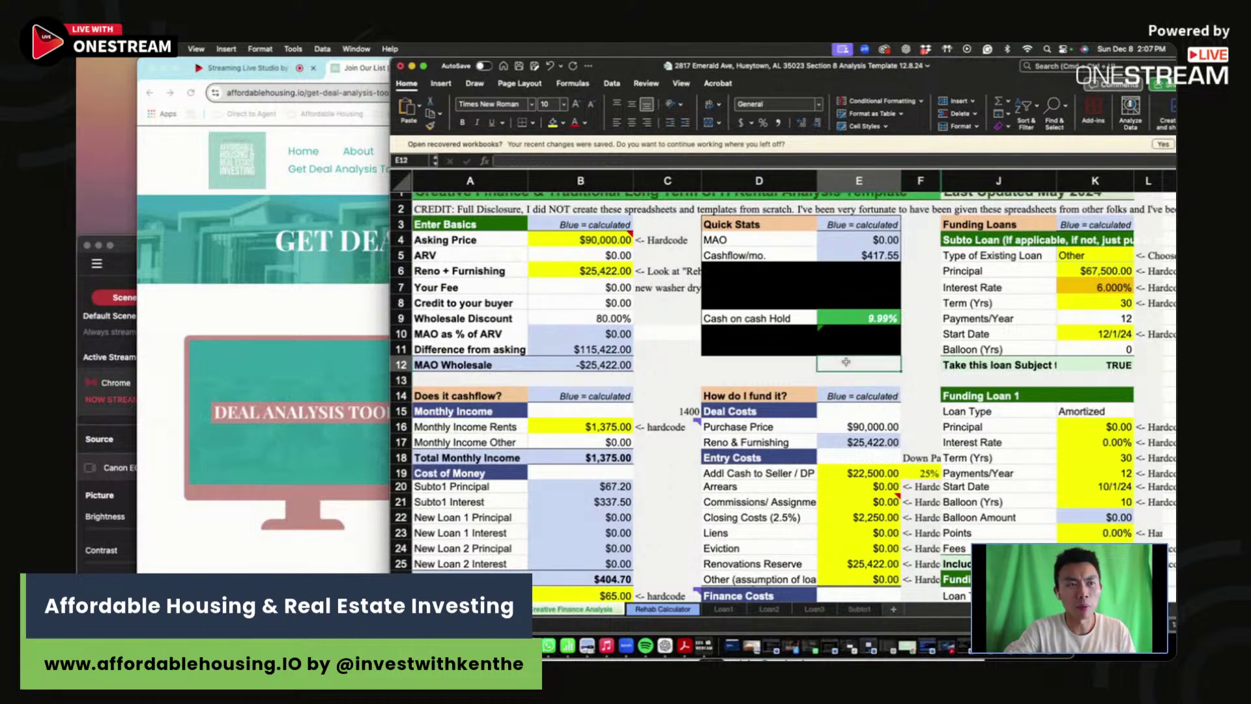
click(284, 318)
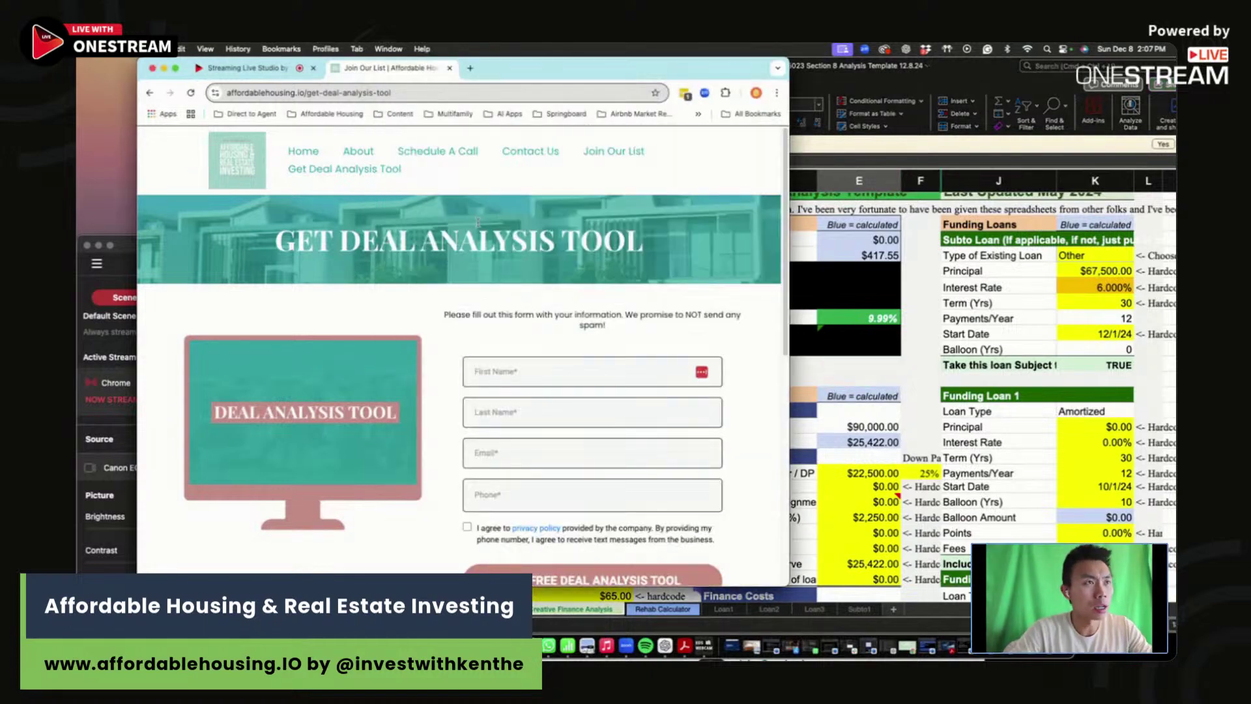
- Open a new Google tab, move the windows aside to show the Redfin listing, and begin ending the OneStream stream
click(470, 68)
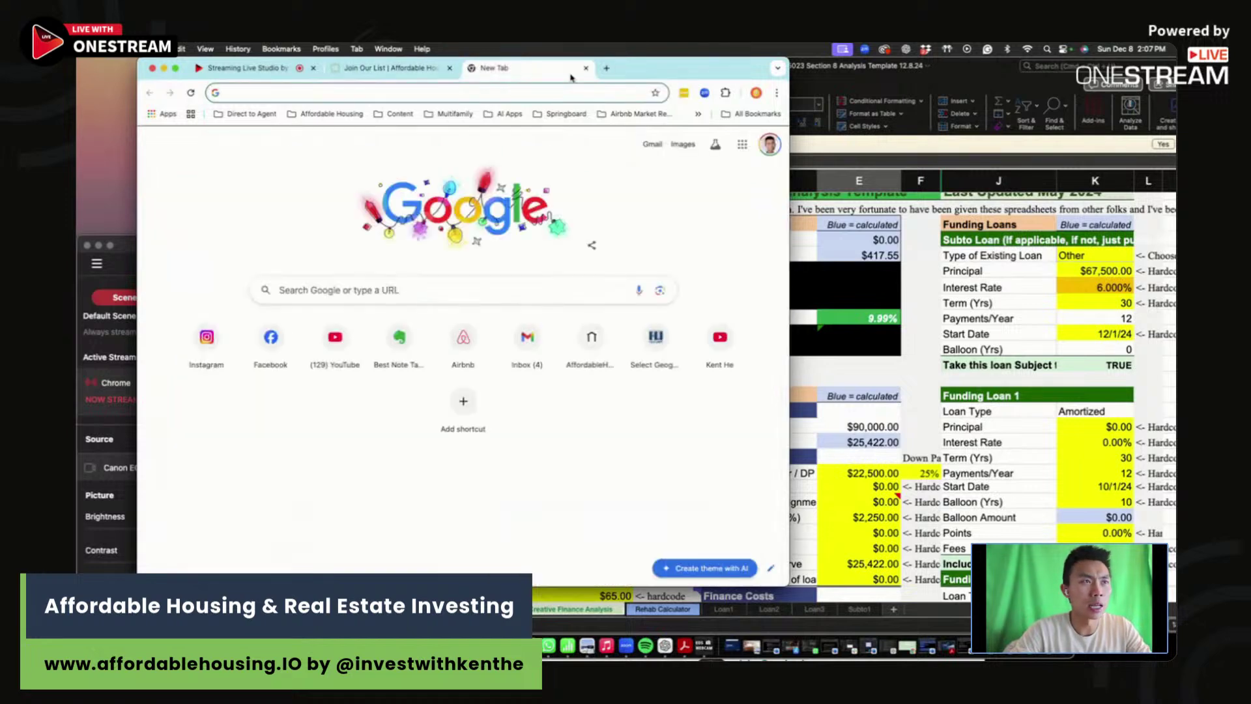
drag(537, 77, 748, 224)
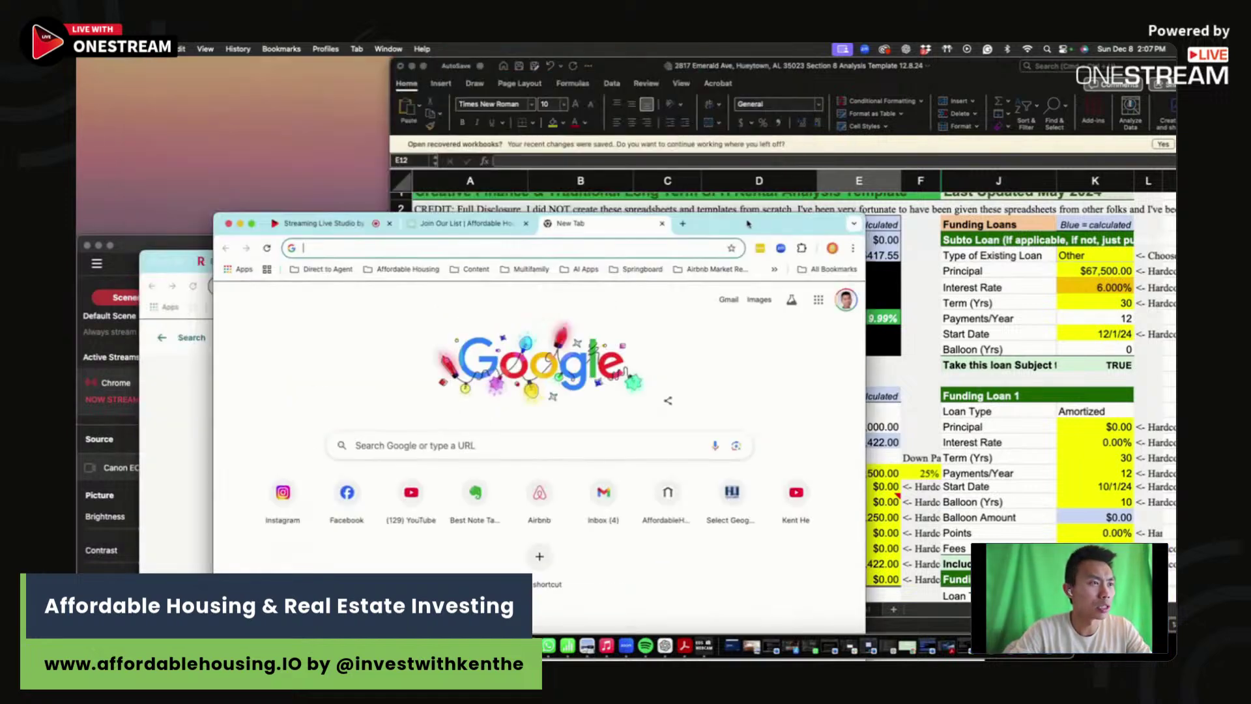
drag(748, 224, 860, 81)
key(super+grave)
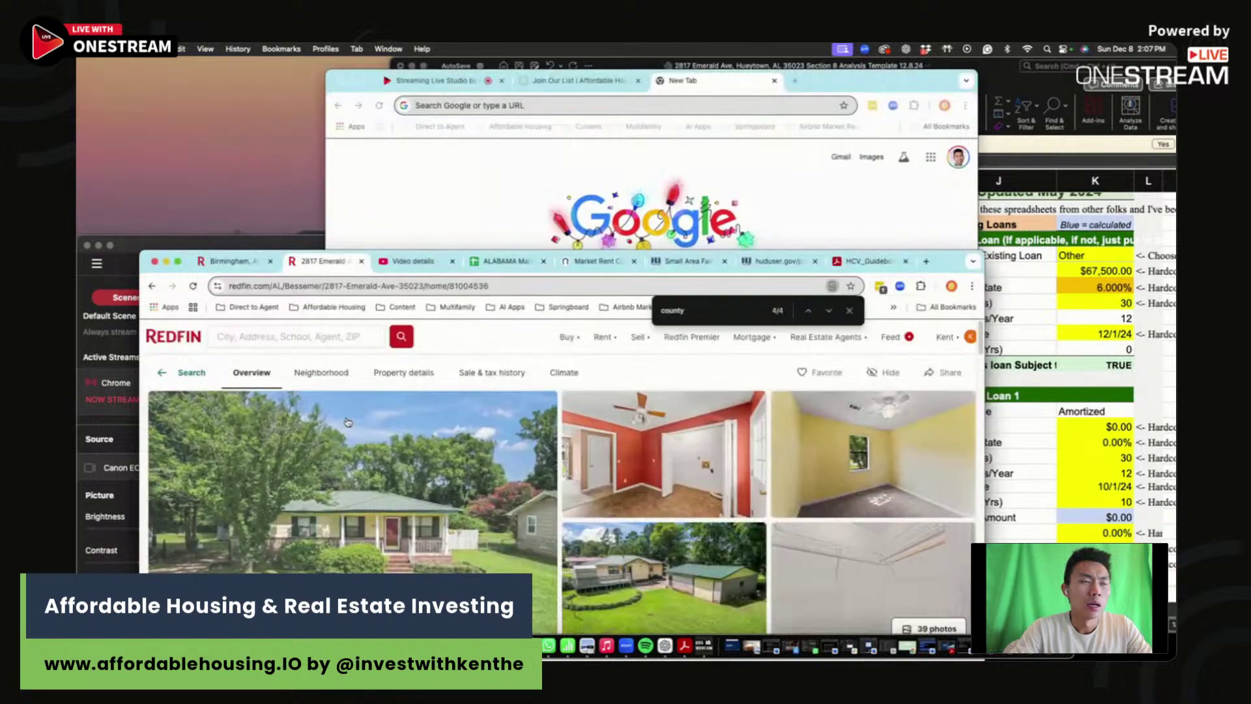
drag(948, 261, 871, 92)
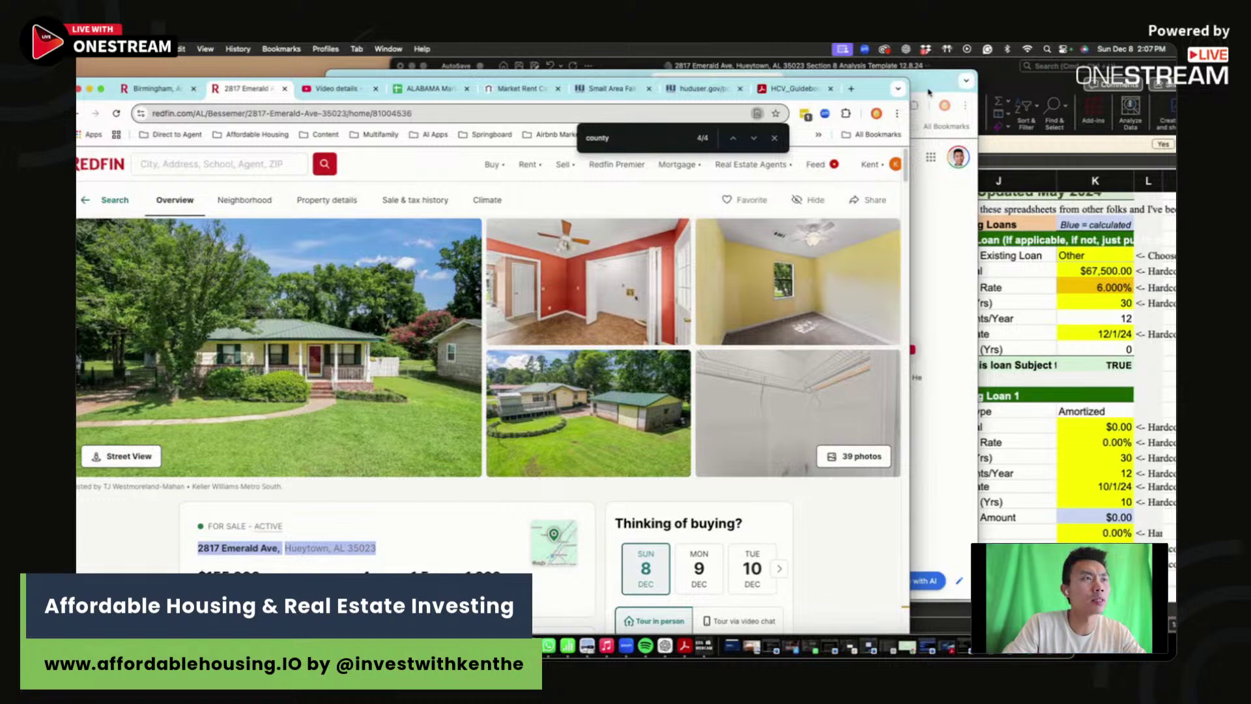
click(928, 92)
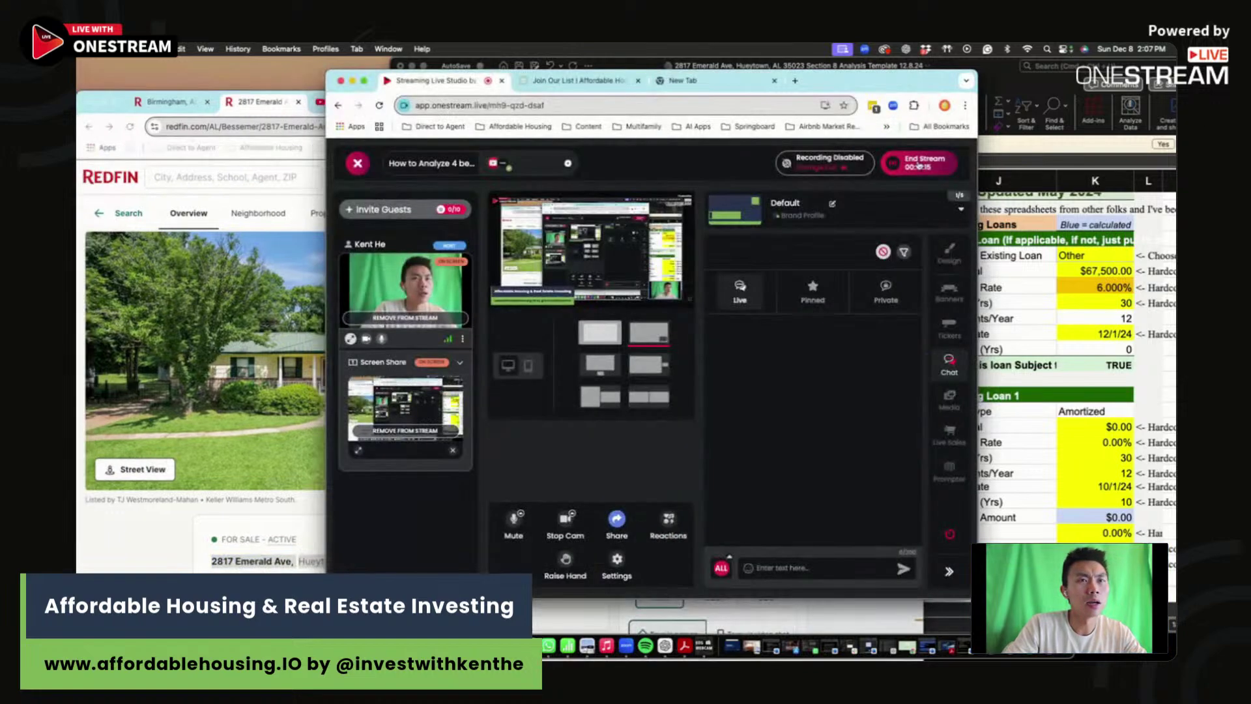